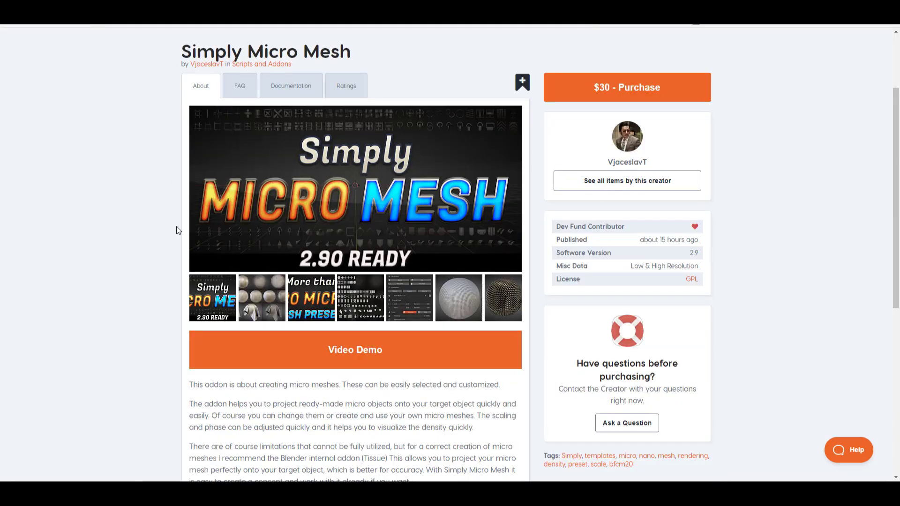
{"action": "scroll", "coordinate": [546, 342], "scroll_direction": "down", "scroll_amount": 5}
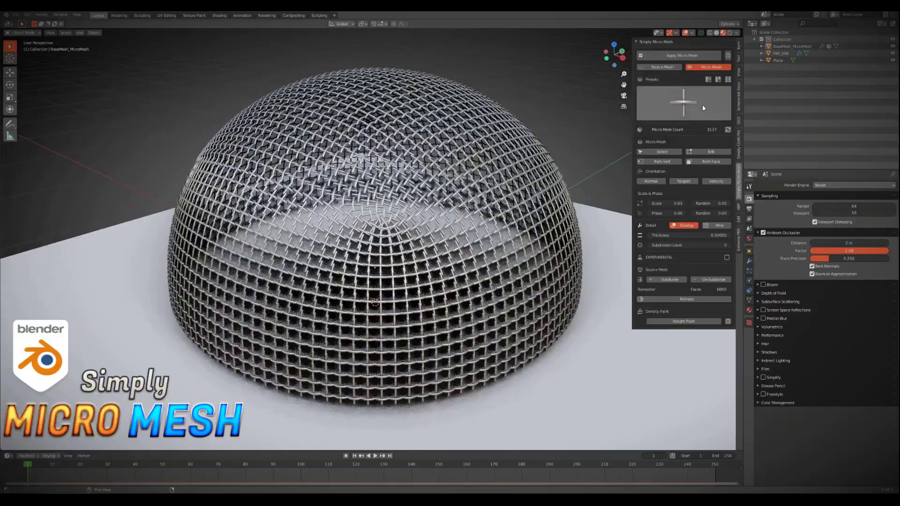
Try the single-bar preset and the two thin crossed-grid presets on the dome's micro mesh.
{"action": "left_click", "coordinate": [694, 110]}
{"action": "left_click", "coordinate": [501, 173]}
{"action": "left_click", "coordinate": [694, 109]}
{"action": "left_click", "coordinate": [570, 173]}
{"action": "left_click", "coordinate": [694, 110]}
{"action": "left_click", "coordinate": [607, 172]}
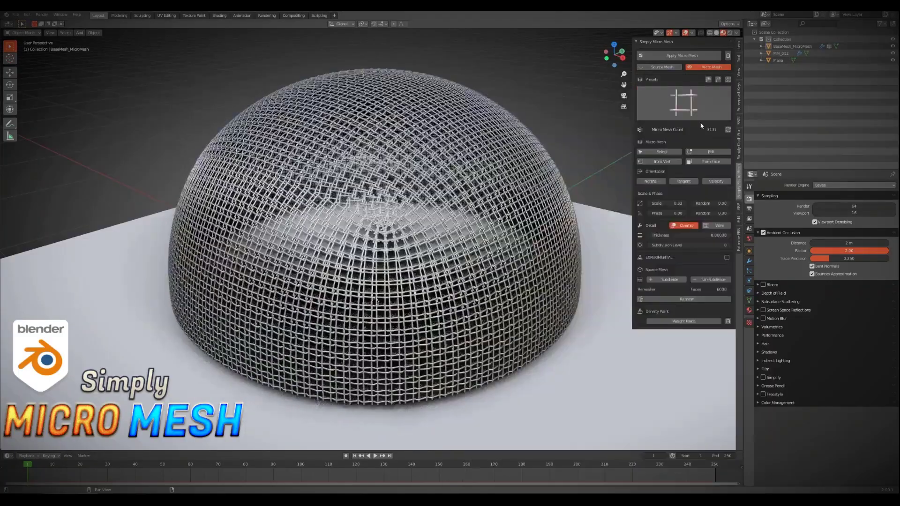
Try the framed-square and dense grid presets on the dome, with the micro mesh scale reduced to 0.57.
{"action": "left_click", "coordinate": [694, 110]}
{"action": "left_click", "coordinate": [676, 176]}
{"action": "left_click_drag", "start_coordinate": [668, 204], "coordinate": [663, 204]}
{"action": "left_click", "coordinate": [693, 110]}
{"action": "left_click", "coordinate": [713, 180]}
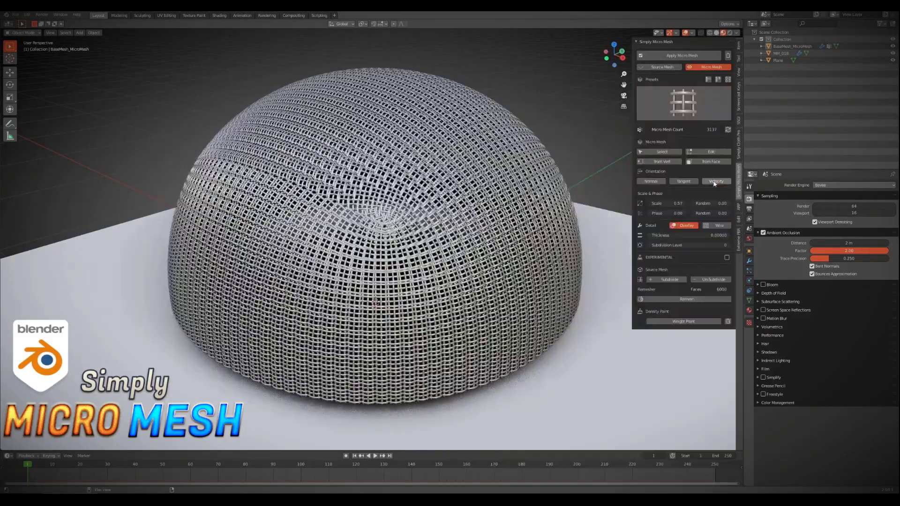
Try the single-ring and interlinked chain-ring presets on the dome's micro mesh.
{"action": "left_click", "coordinate": [683, 104]}
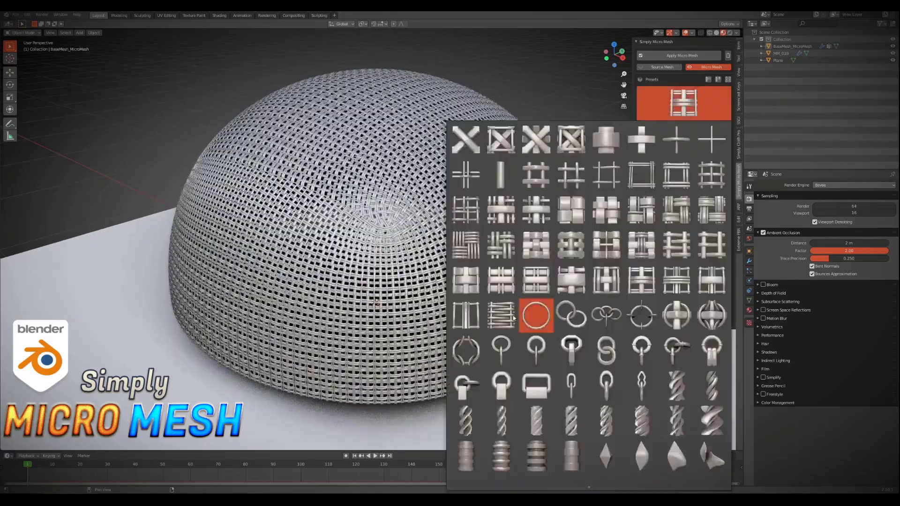
{"action": "left_click", "coordinate": [534, 316]}
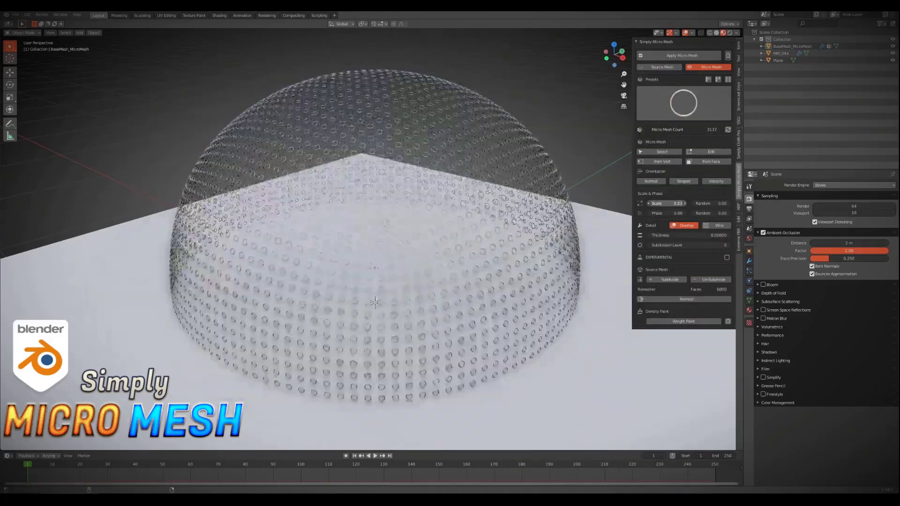
{"action": "left_click", "coordinate": [683, 104]}
{"action": "left_click", "coordinate": [571, 316]}
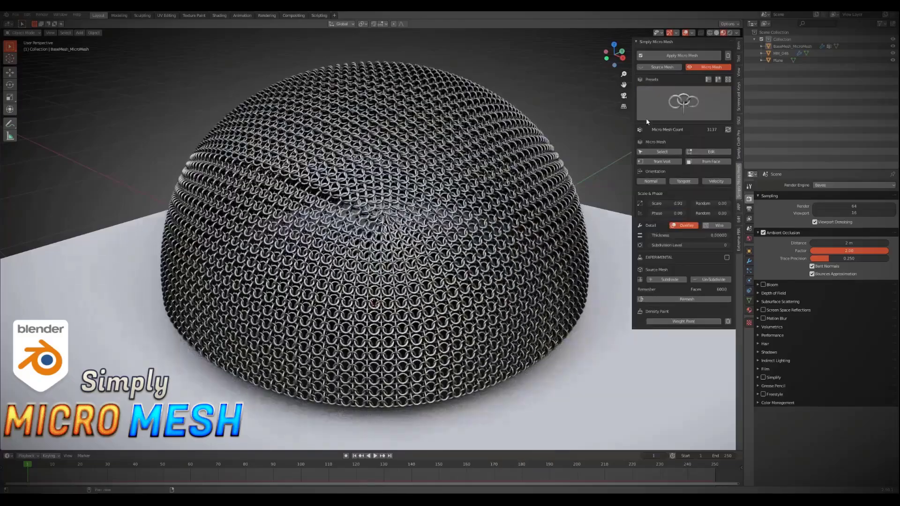
{"action": "left_click", "coordinate": [683, 104]}
{"action": "left_click", "coordinate": [607, 316]}
Apply the ring preset with crossing pins to the dome and reduce the micro mesh scale.
{"action": "left_click", "coordinate": [694, 103]}
{"action": "left_click", "coordinate": [644, 316]}
{"action": "left_click_drag", "start_coordinate": [670, 203], "coordinate": [656, 203]}
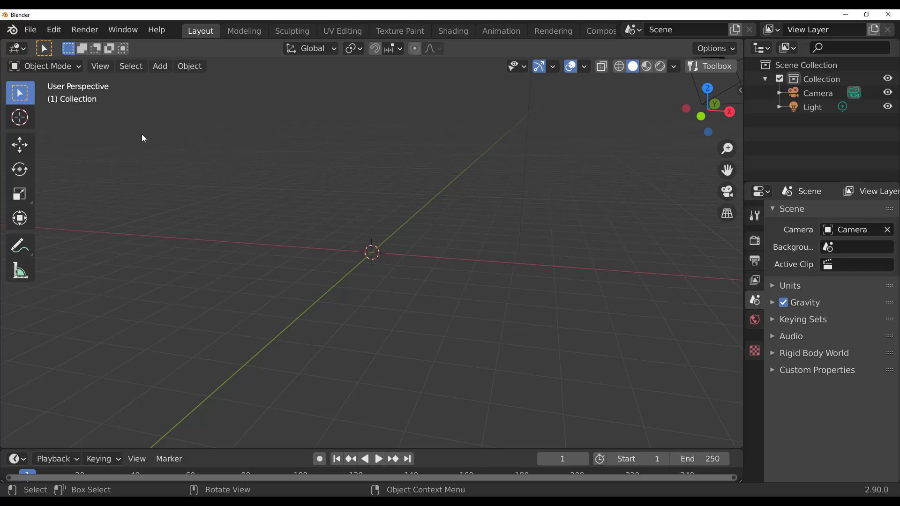
Show the Simply Micro Mesh add-on's controls beside the empty 3D scene.
{"action": "left_click", "coordinate": [55, 31]}
{"action": "middle_click_drag", "start_coordinate": [255, 234], "coordinate": [445, 252]}
{"action": "key", "text": "n"}
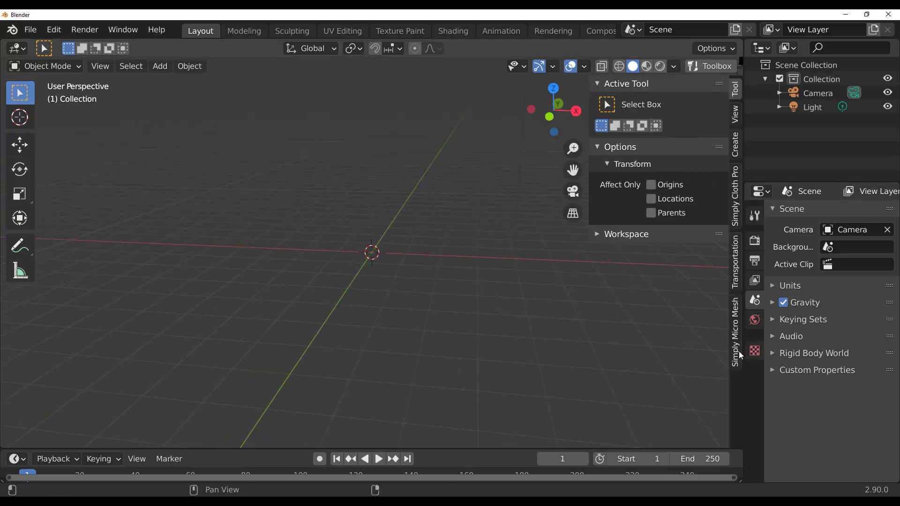
{"action": "left_click", "coordinate": [735, 334]}
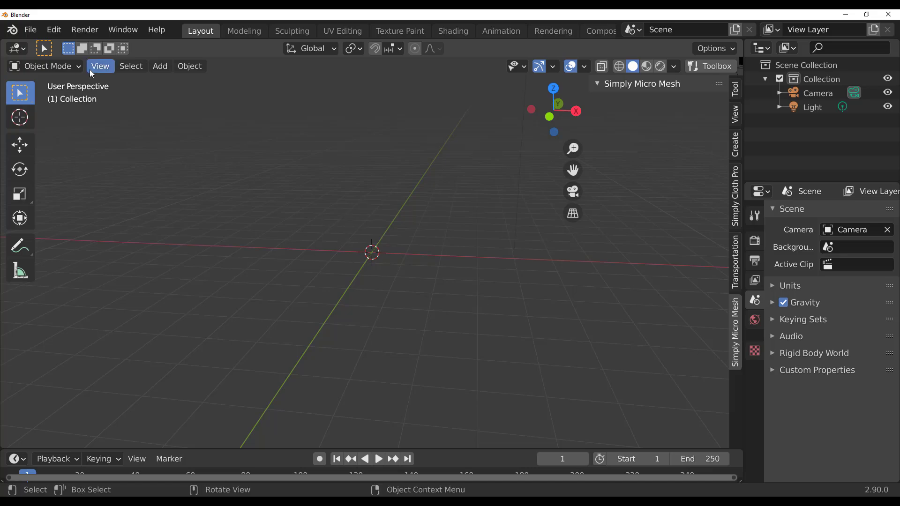
Add a UV sphere mesh to the scene.
{"action": "left_click", "coordinate": [160, 67]}
{"action": "mouse_move", "coordinate": [175, 86]}
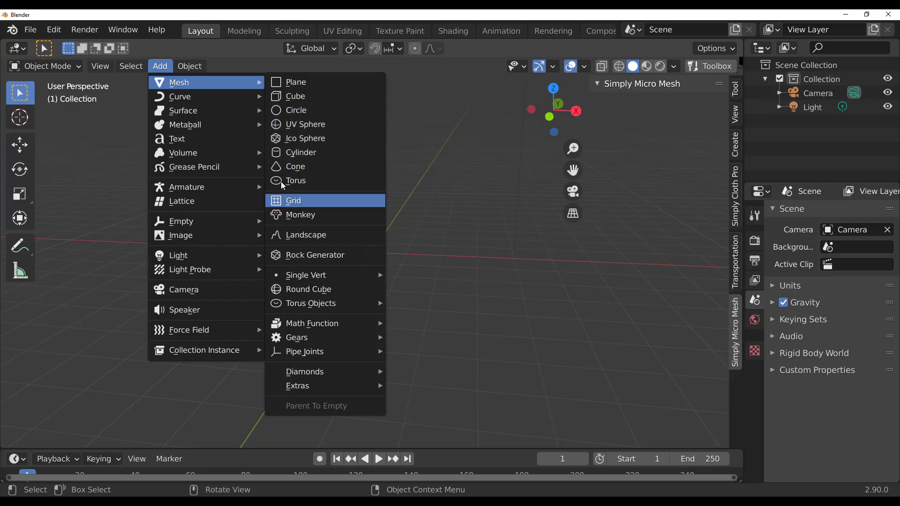
{"action": "left_click", "coordinate": [304, 125]}
{"action": "scroll", "coordinate": [341, 243], "scroll_direction": "up", "scroll_amount": 8}
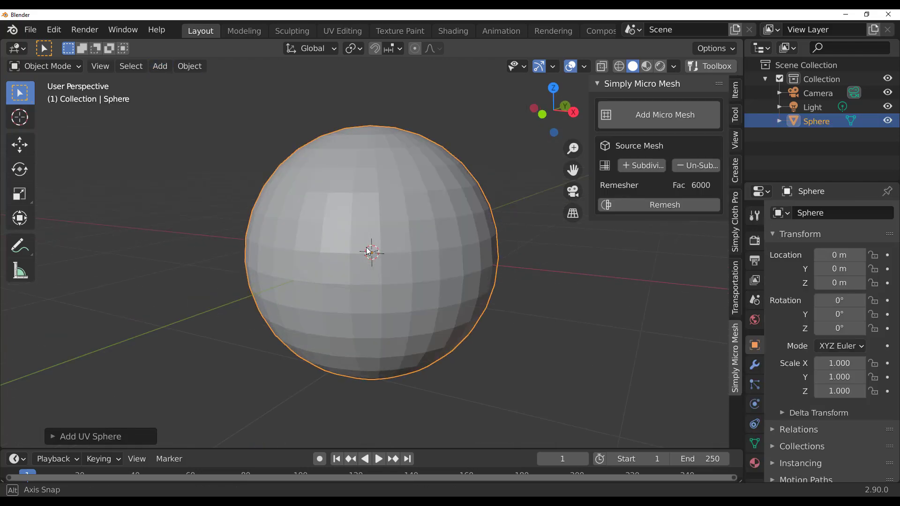
Add a micro mesh to the UV sphere and set its scale to 2.80.
{"action": "left_click", "coordinate": [649, 118]}
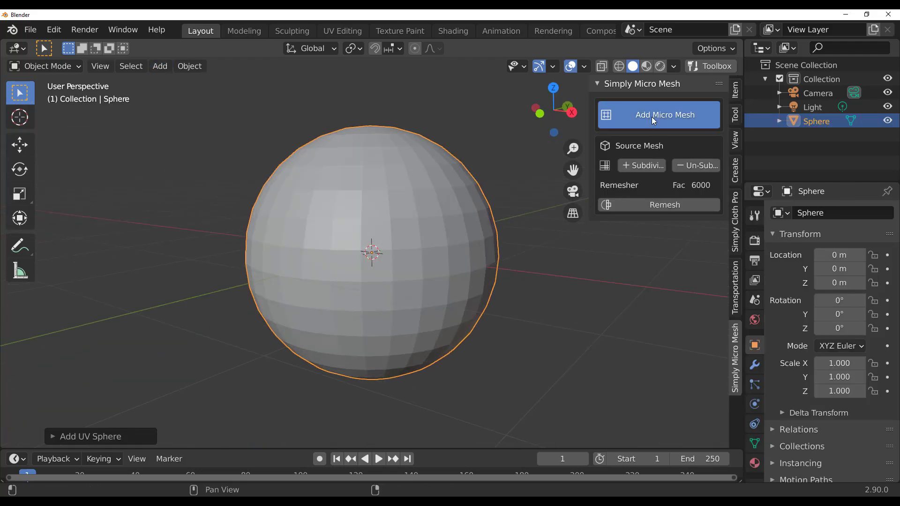
{"action": "scroll", "coordinate": [414, 239], "scroll_direction": "up", "scroll_amount": 6}
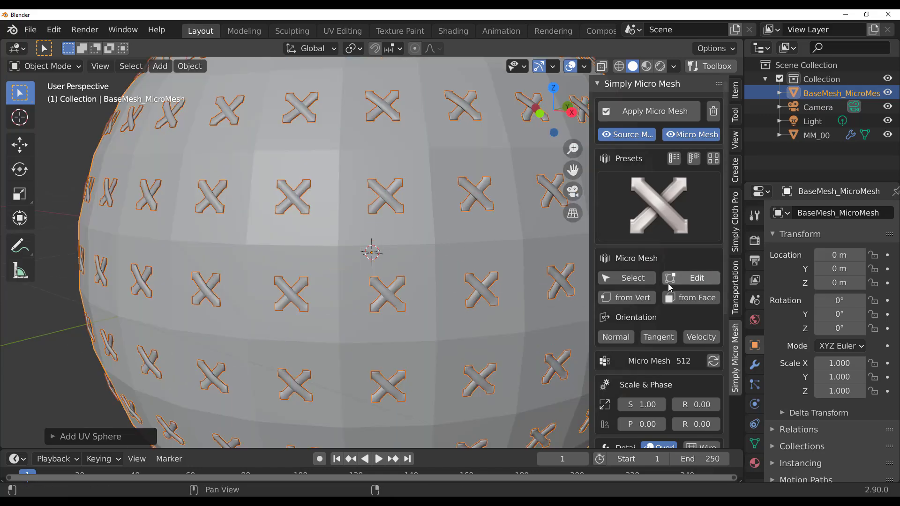
{"action": "left_click_drag", "start_coordinate": [636, 402], "coordinate": [687, 403]}
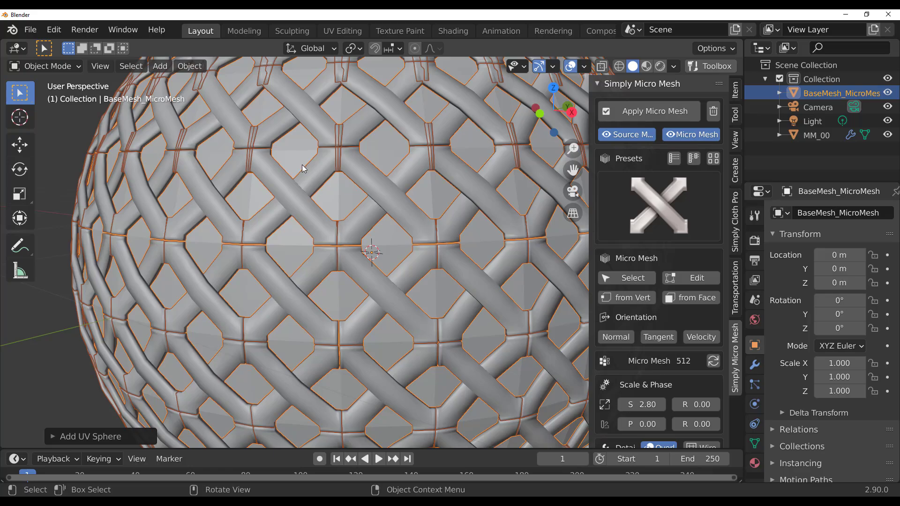
{"action": "scroll", "coordinate": [302, 169], "scroll_direction": "down", "scroll_amount": 6}
{"action": "middle_click_drag", "start_coordinate": [304, 169], "coordinate": [382, 261]}
{"action": "scroll", "coordinate": [379, 191], "scroll_direction": "up", "scroll_amount": 6}
{"action": "scroll", "coordinate": [381, 261], "scroll_direction": "down", "scroll_amount": 6}
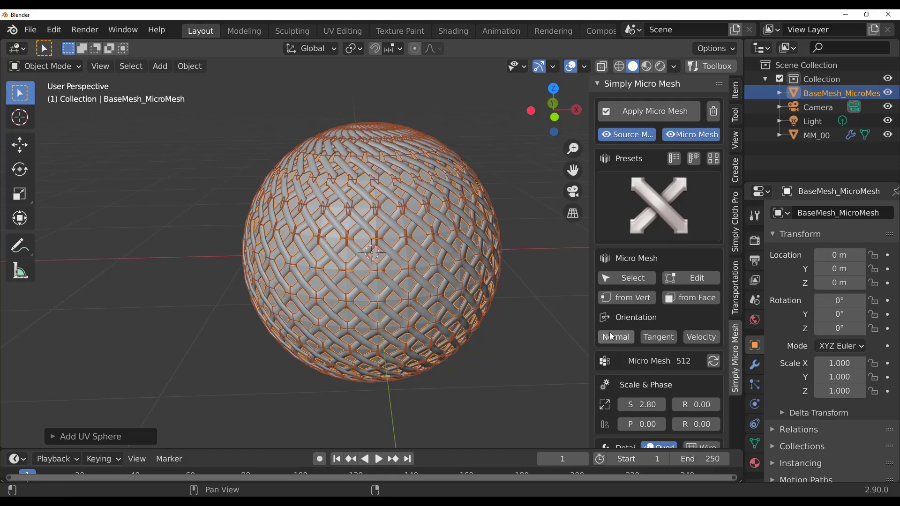
Change the sphere's micro mesh to the wide flat-band weave preset and inspect the surface.
{"action": "left_click", "coordinate": [650, 204]}
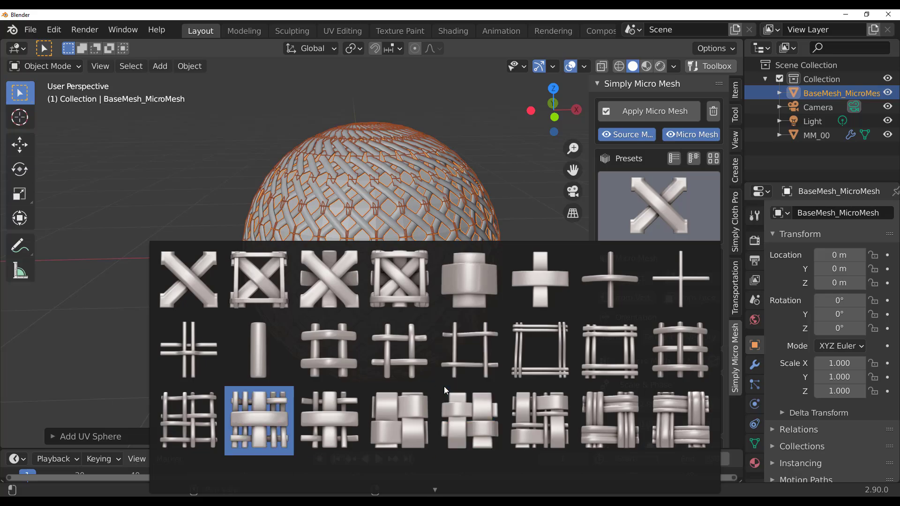
{"action": "left_click", "coordinate": [414, 416]}
{"action": "middle_click_drag", "start_coordinate": [454, 288], "coordinate": [331, 181]}
{"action": "scroll", "coordinate": [428, 303], "scroll_direction": "up", "scroll_amount": 2}
{"action": "scroll", "coordinate": [428, 302], "scroll_direction": "down", "scroll_amount": 3}
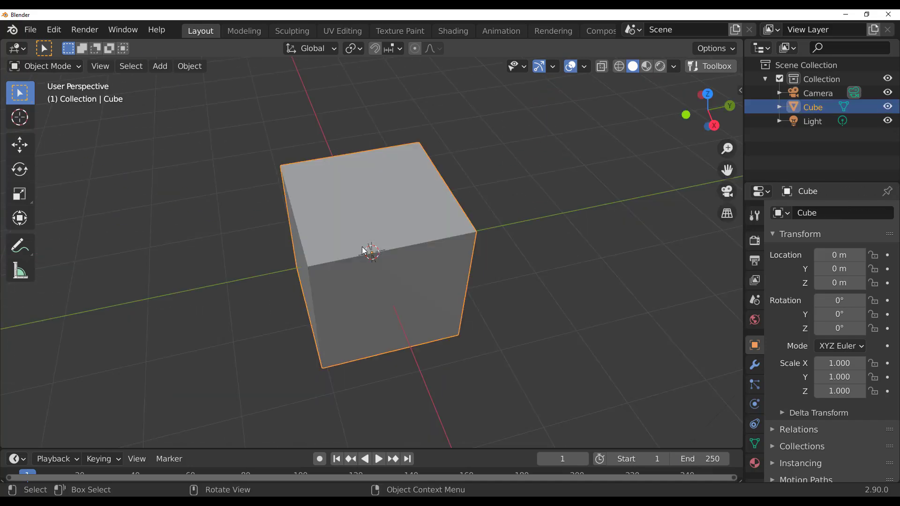
Subdivide the whole cube twice in Edit Mode, then return it to Object Mode.
{"action": "middle_click_drag", "start_coordinate": [420, 276], "coordinate": [444, 238]}
{"action": "scroll", "coordinate": [441, 239], "scroll_direction": "up", "scroll_amount": 2}
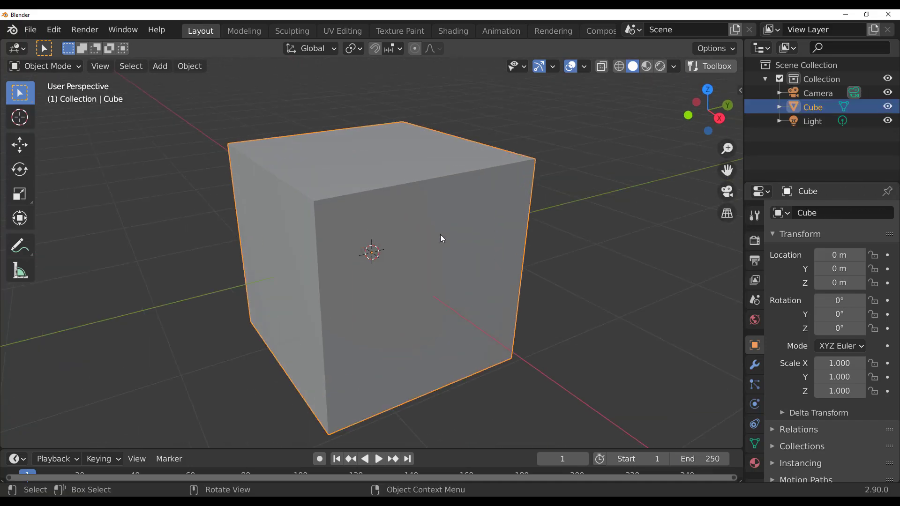
{"action": "right_click", "coordinate": [389, 152]}
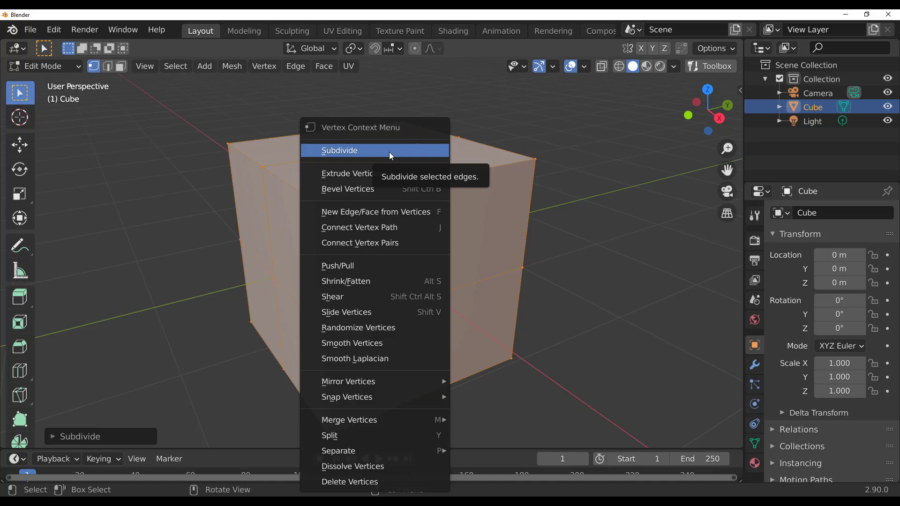
{"action": "left_click", "coordinate": [389, 152]}
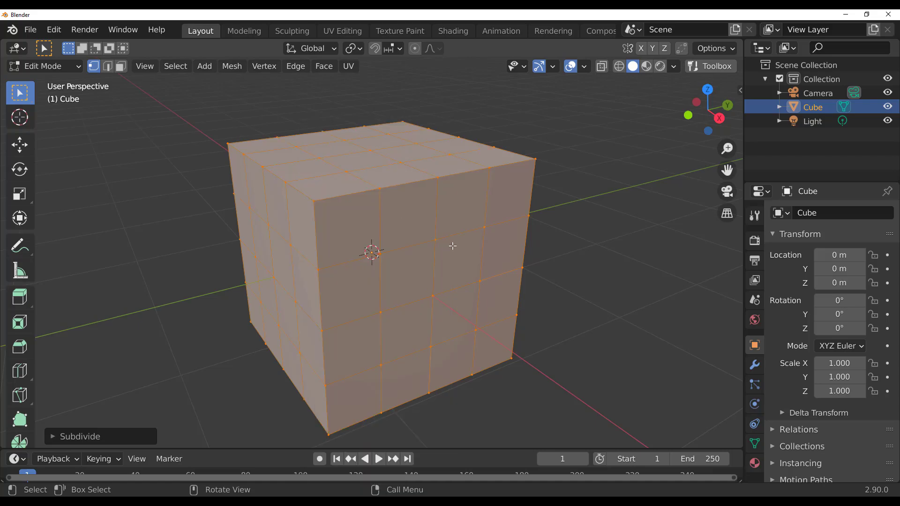
{"action": "middle_click_drag", "start_coordinate": [453, 246], "coordinate": [146, 123]}
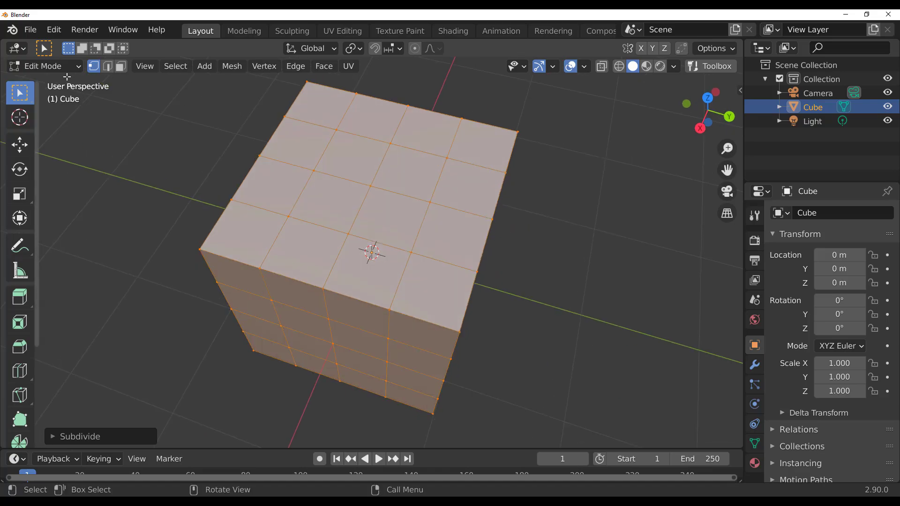
{"action": "left_click", "coordinate": [45, 66]}
{"action": "left_click", "coordinate": [40, 81]}
{"action": "middle_click_drag", "start_coordinate": [418, 261], "coordinate": [363, 243]}
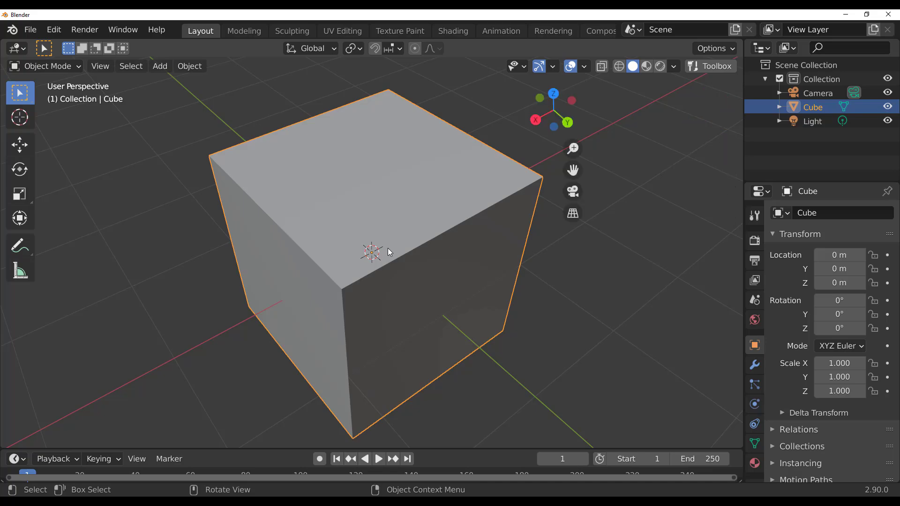
Show the Simply Micro Mesh controls and add a micro mesh to the subdivided cube.
{"action": "key", "text": "n"}
{"action": "left_click", "coordinate": [736, 370]}
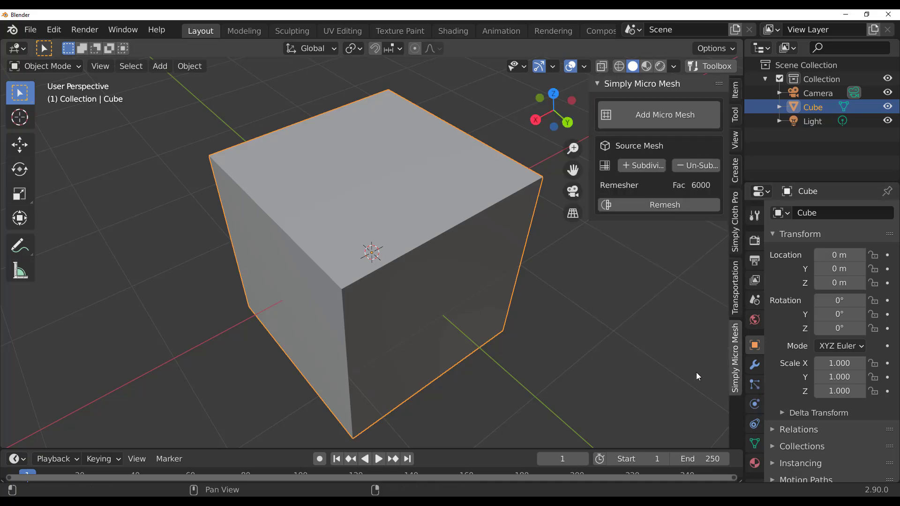
{"action": "left_click", "coordinate": [662, 119]}
{"action": "scroll", "coordinate": [459, 314], "scroll_direction": "up", "scroll_amount": 6}
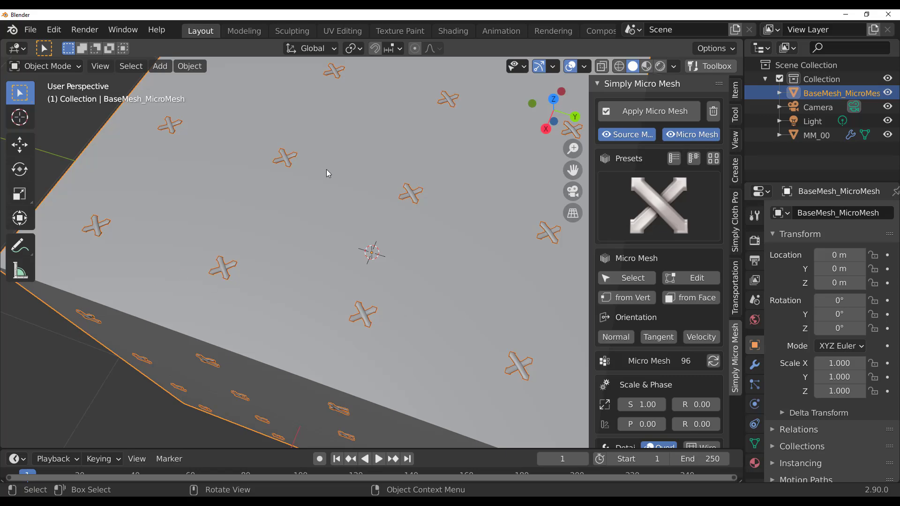
Set the scale of the cube's micro mesh to 7.24.
{"action": "scroll", "coordinate": [326, 170], "scroll_direction": "down", "scroll_amount": 6}
{"action": "middle_click_drag", "start_coordinate": [326, 170], "coordinate": [304, 117]}
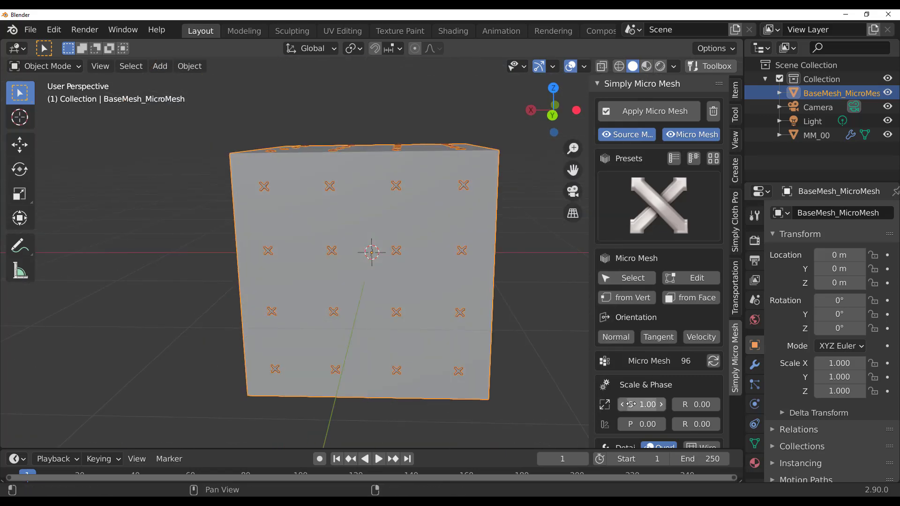
{"action": "left_click_drag", "start_coordinate": [631, 404], "coordinate": [710, 404]}
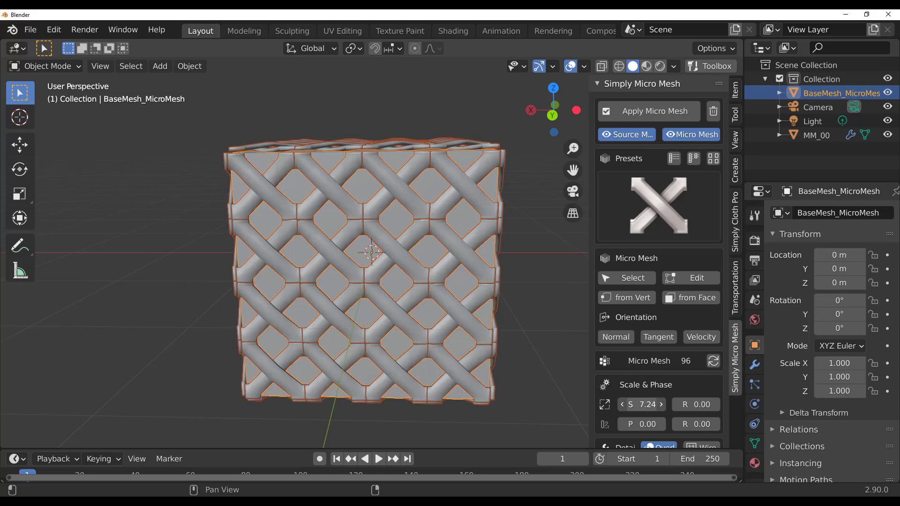
Apply the flat two-by-two basket-weave preset with protruding band ends to the cube and inspect its edges up close.
{"action": "left_click", "coordinate": [666, 196]}
{"action": "mouse_move", "coordinate": [454, 493]}
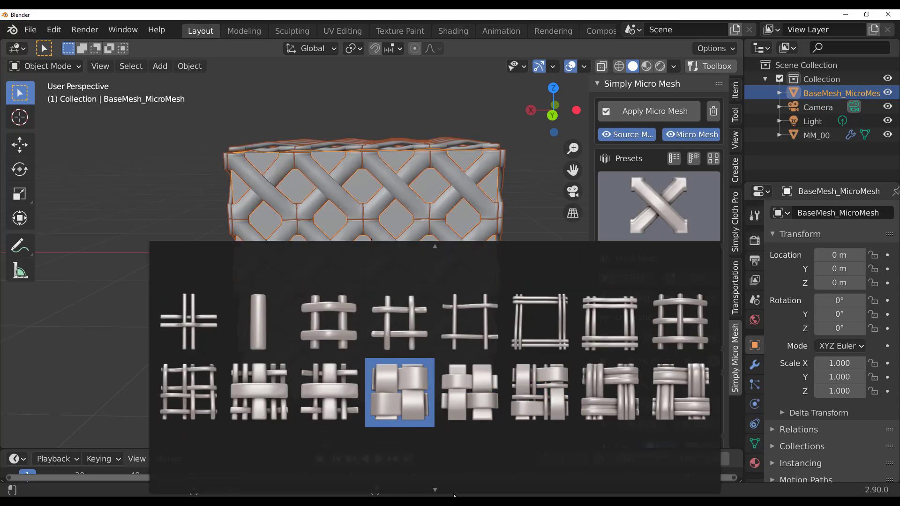
{"action": "left_click", "coordinate": [476, 363]}
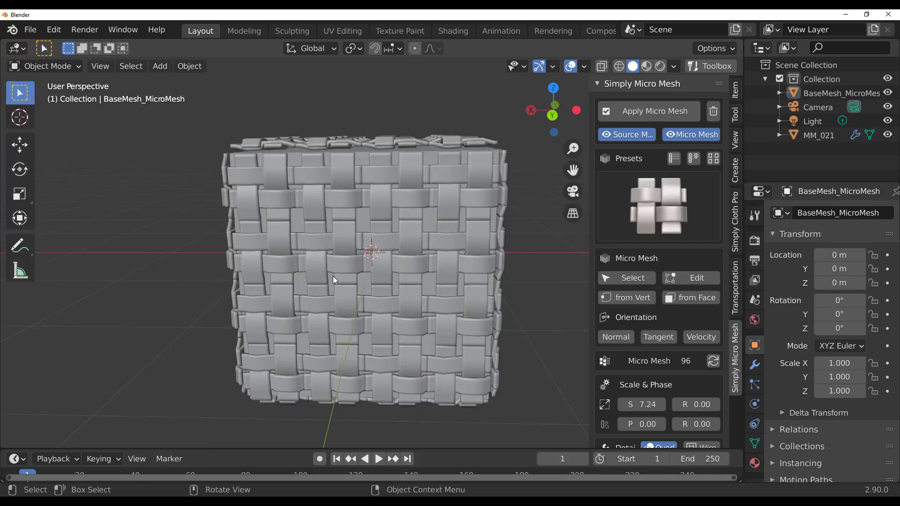
{"action": "mouse_move", "coordinate": [334, 280]}
{"action": "middle_mouse_down"}
{"action": "mouse_move", "coordinate": [468, 305]}
{"action": "mouse_move", "coordinate": [391, 321]}
{"action": "mouse_move", "coordinate": [324, 294]}
{"action": "middle_mouse_up"}
{"action": "scroll", "coordinate": [335, 304], "scroll_direction": "up", "scroll_amount": 6}
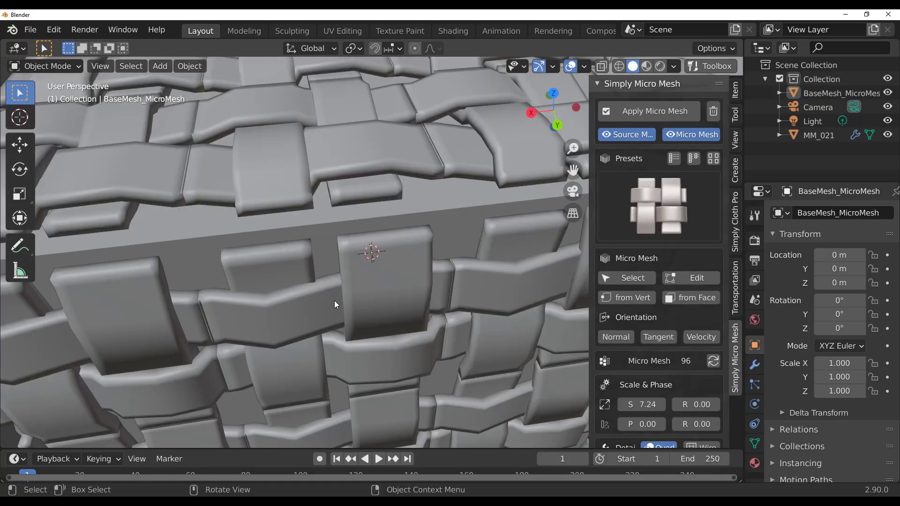
{"action": "scroll", "coordinate": [341, 253], "scroll_direction": "down", "scroll_amount": 6}
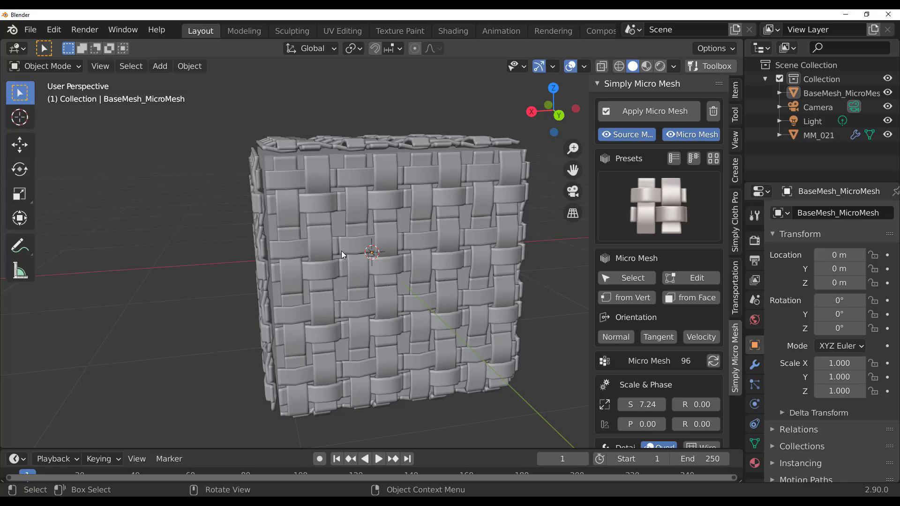
{"action": "middle_click_drag", "start_coordinate": [355, 317], "coordinate": [364, 330]}
{"action": "scroll", "coordinate": [363, 331], "scroll_direction": "up", "scroll_amount": 5}
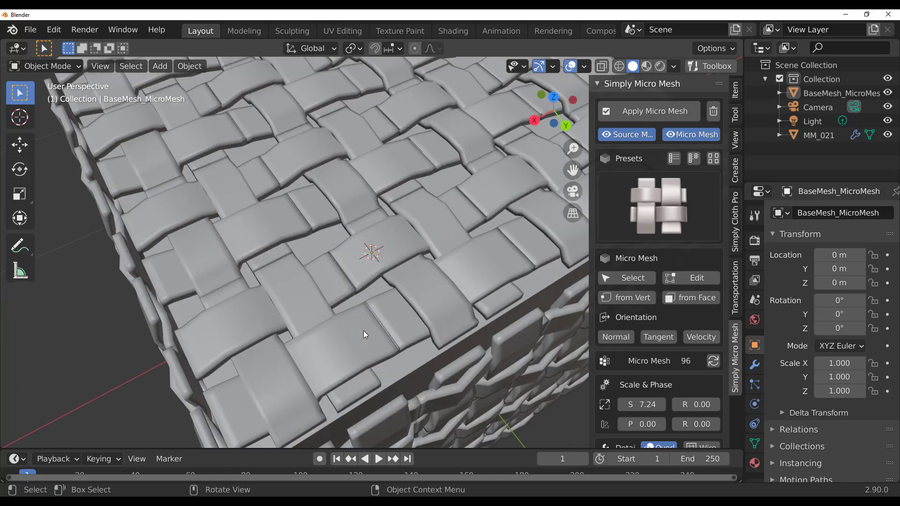
{"action": "middle_click_drag", "start_coordinate": [372, 383], "coordinate": [259, 237]}
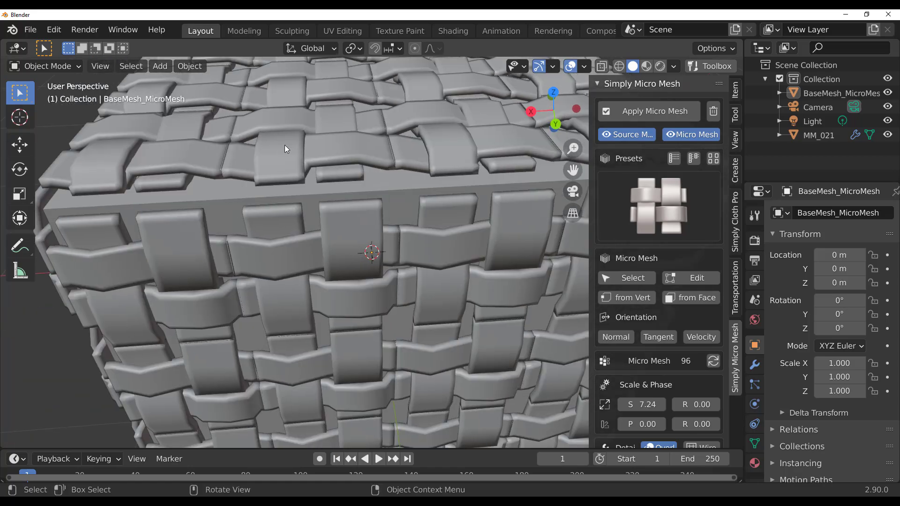
Isolate the cube's basket-weave micro mesh object and open it in Edit Mode.
{"action": "left_click", "coordinate": [614, 280]}
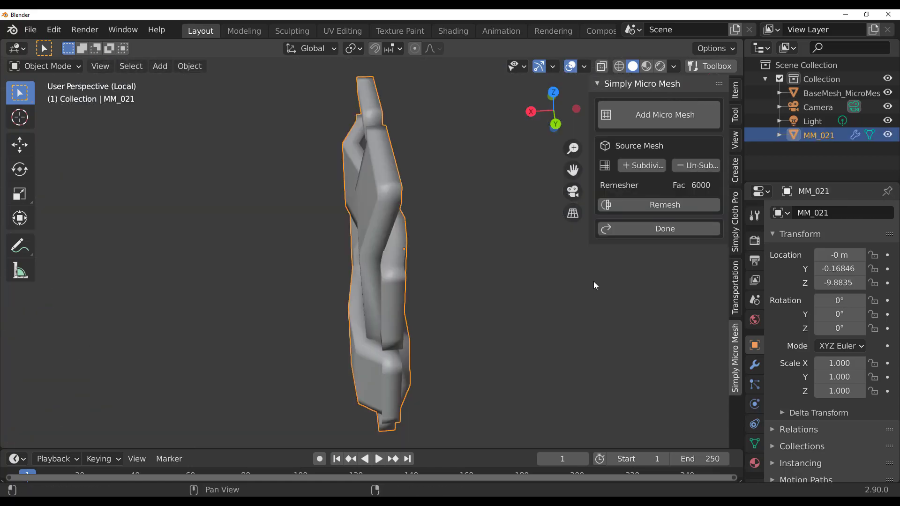
{"action": "middle_click_drag", "start_coordinate": [406, 299], "coordinate": [235, 271]}
{"action": "left_click", "coordinate": [56, 67]}
{"action": "left_click", "coordinate": [37, 99]}
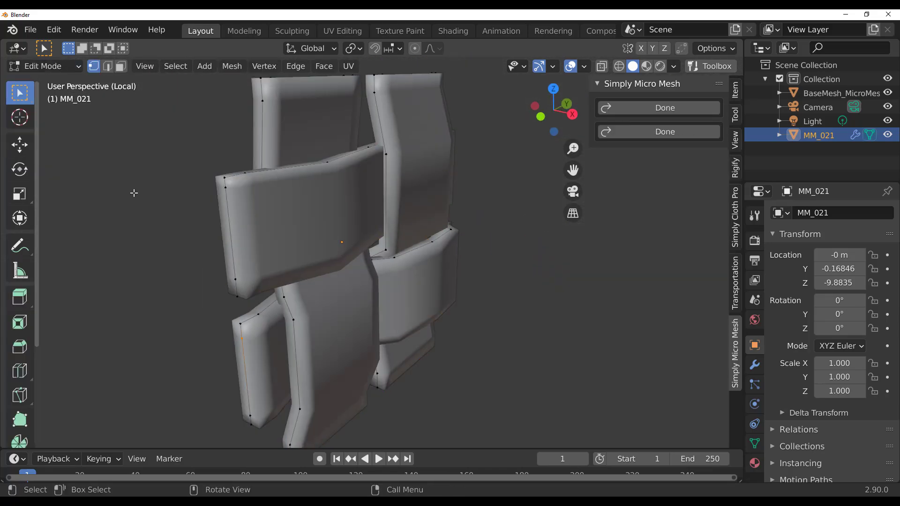
{"action": "middle_click_drag", "start_coordinate": [233, 236], "coordinate": [226, 231]}
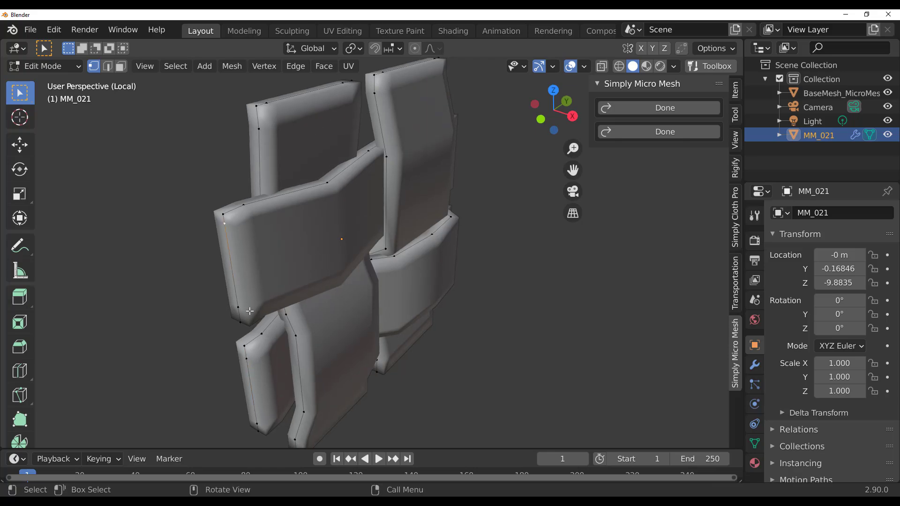
Return the isolated basket-weave micro mesh to Object Mode and finish editing it to restore the full cube.
{"action": "middle_click_drag", "start_coordinate": [333, 233], "coordinate": [258, 215]}
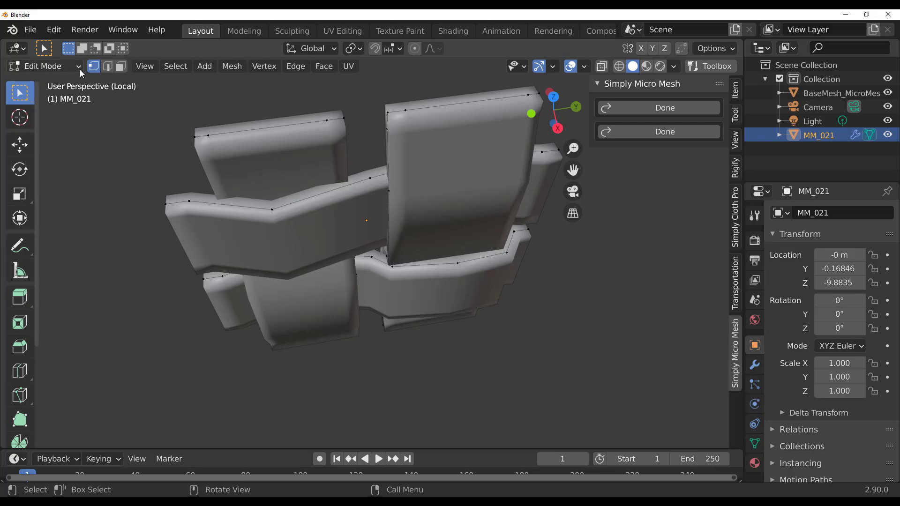
{"action": "left_click", "coordinate": [47, 66]}
{"action": "left_click", "coordinate": [36, 80]}
{"action": "middle_click_drag", "start_coordinate": [384, 216], "coordinate": [439, 218]}
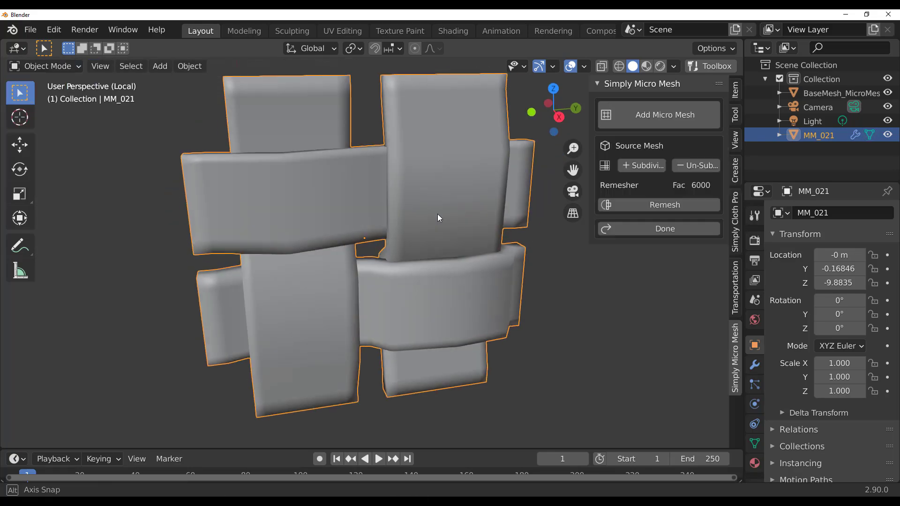
{"action": "left_click", "coordinate": [641, 232]}
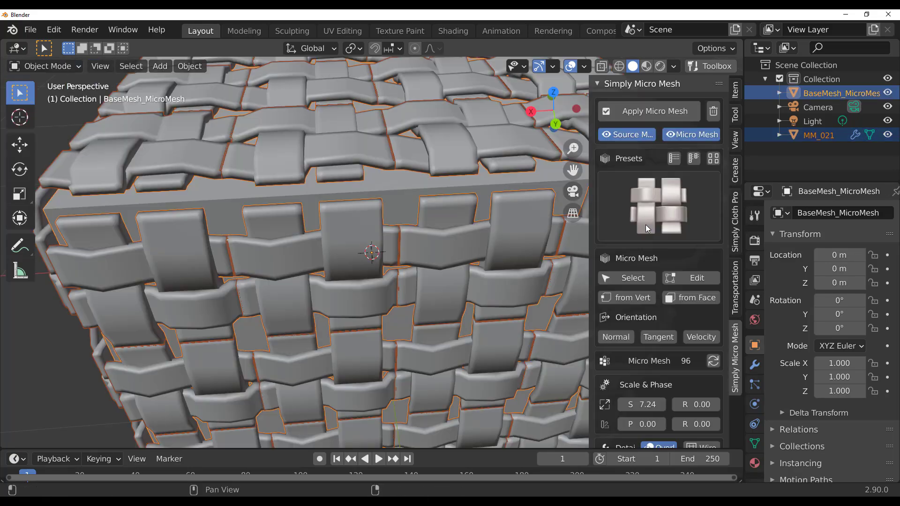
Reopen the cube's micro mesh for editing and inset the large front faces of the two overlapping vertical bands.
{"action": "left_click", "coordinate": [694, 283]}
{"action": "middle_click_drag", "start_coordinate": [363, 325], "coordinate": [417, 334]}
{"action": "scroll", "coordinate": [348, 304], "scroll_direction": "up", "scroll_amount": 4}
{"action": "scroll", "coordinate": [349, 303], "scroll_direction": "down", "scroll_amount": 5}
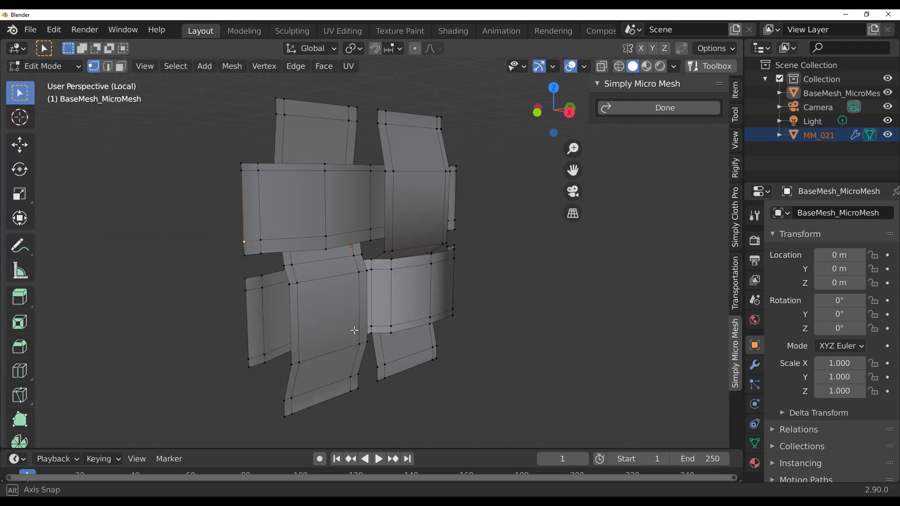
{"action": "middle_click_drag", "start_coordinate": [353, 327], "coordinate": [297, 327]}
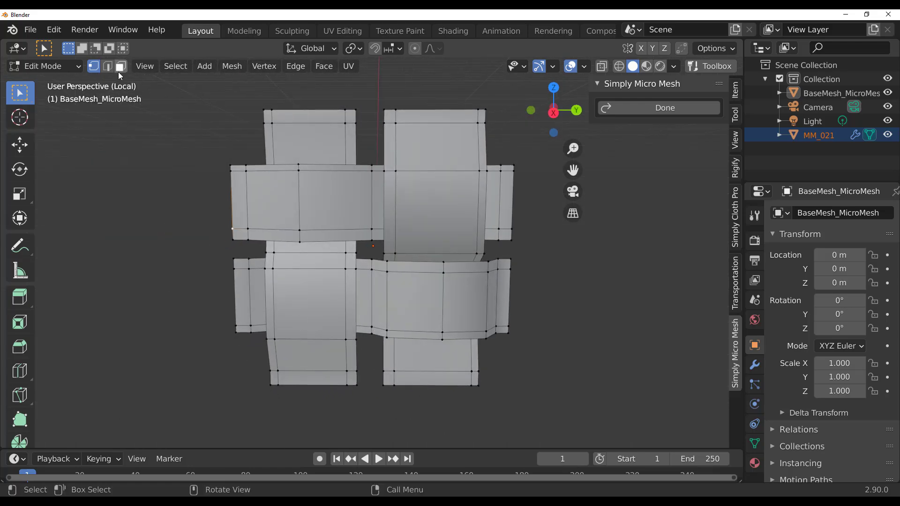
{"action": "left_click", "coordinate": [304, 291]}
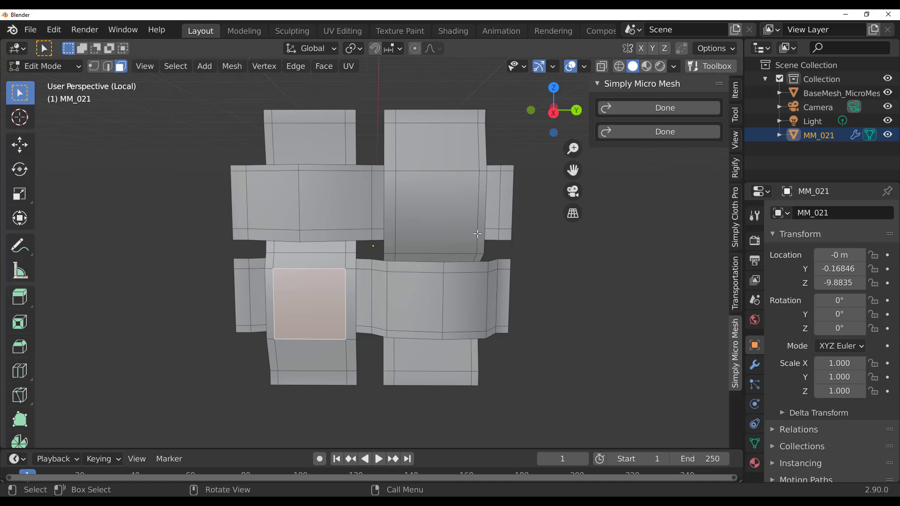
{"action": "left_click", "coordinate": [447, 215], "text": "ctrl"}
{"action": "key", "text": "i"}
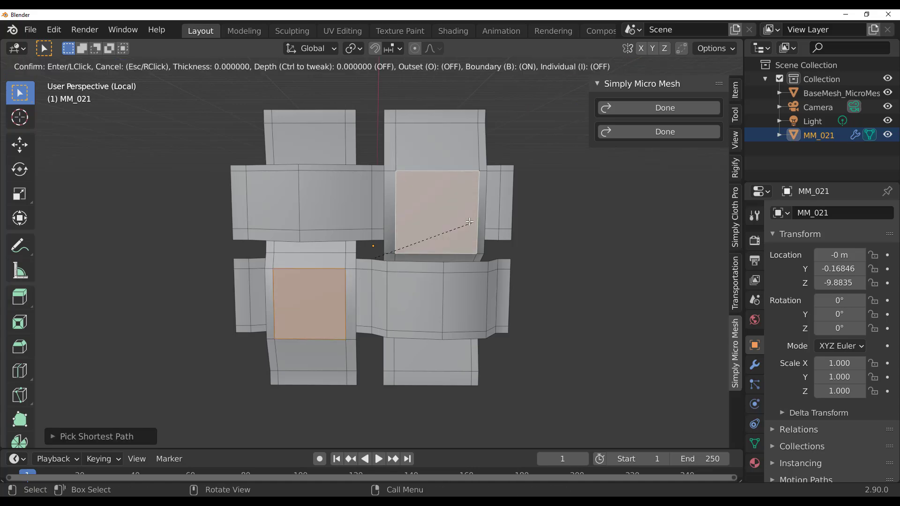
{"action": "left_click", "coordinate": [434, 197]}
Extrude the two inset faces outward and bevel their edges to form raised square studs.
{"action": "middle_click_drag", "start_coordinate": [434, 197], "coordinate": [476, 319]}
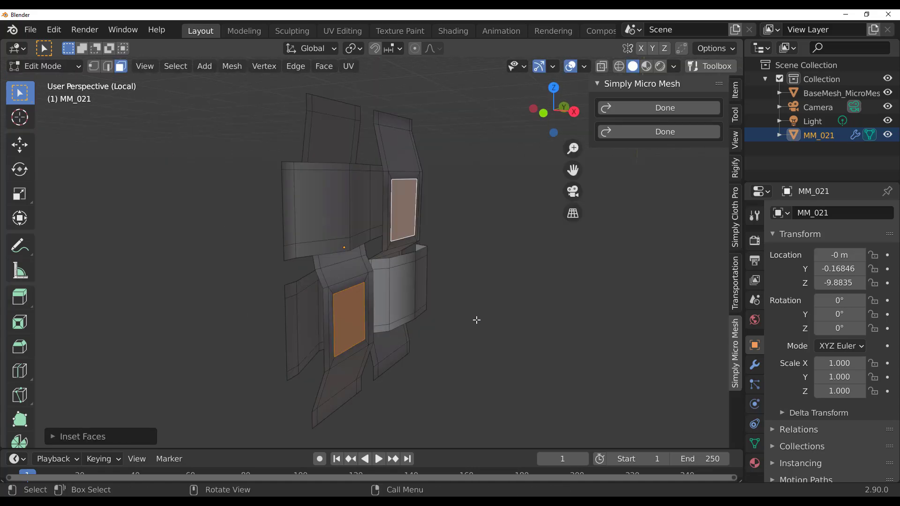
{"action": "key", "text": "e"}
{"action": "left_click", "coordinate": [485, 318]}
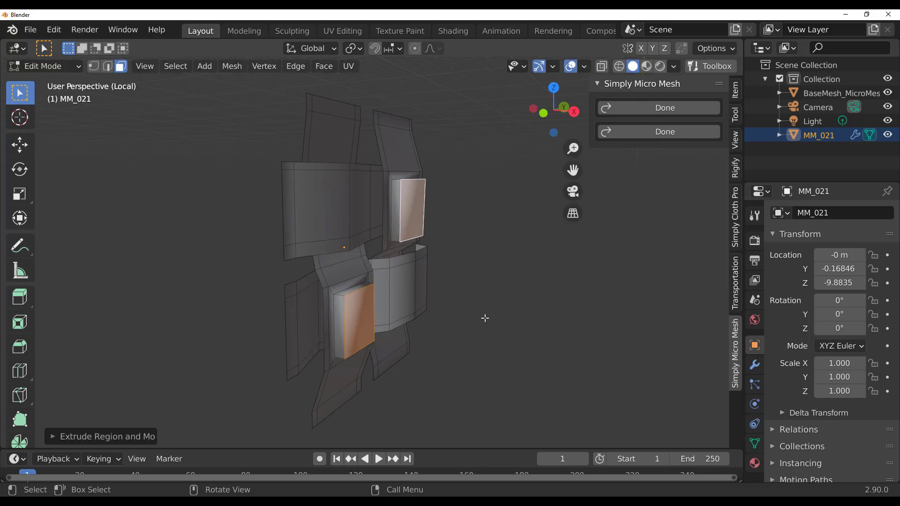
{"action": "key", "text": "ctrl+b"}
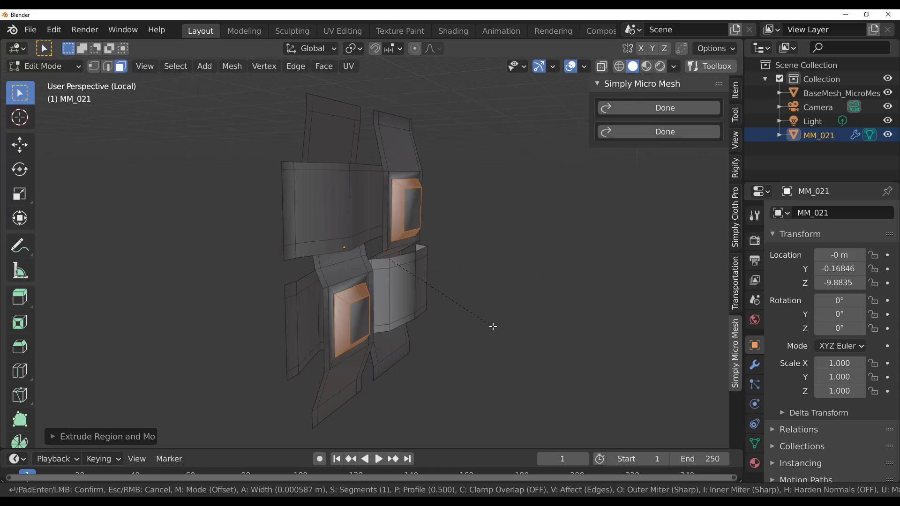
{"action": "left_click", "coordinate": [491, 324]}
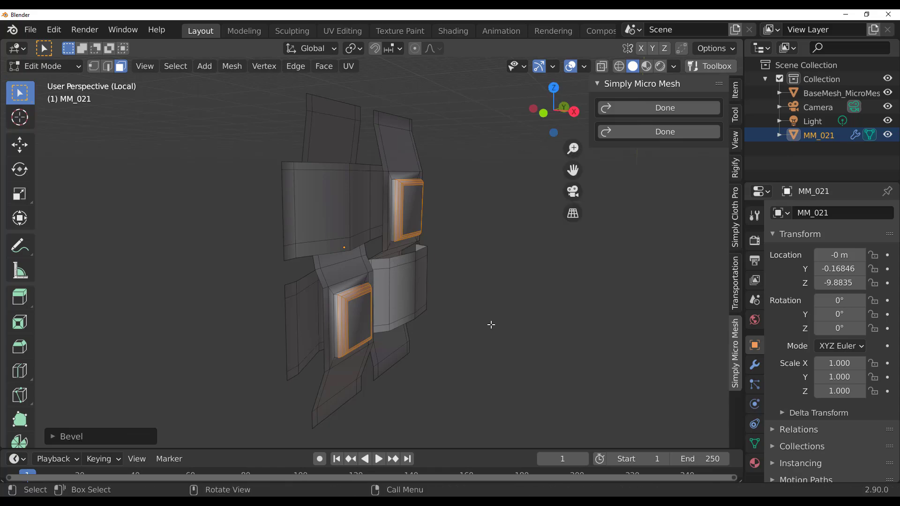
Leave Edit Mode, finish the micro mesh edit and inspect the studded weave across the cube.
{"action": "middle_click_drag", "start_coordinate": [538, 336], "coordinate": [506, 334]}
{"action": "key", "text": "Tab"}
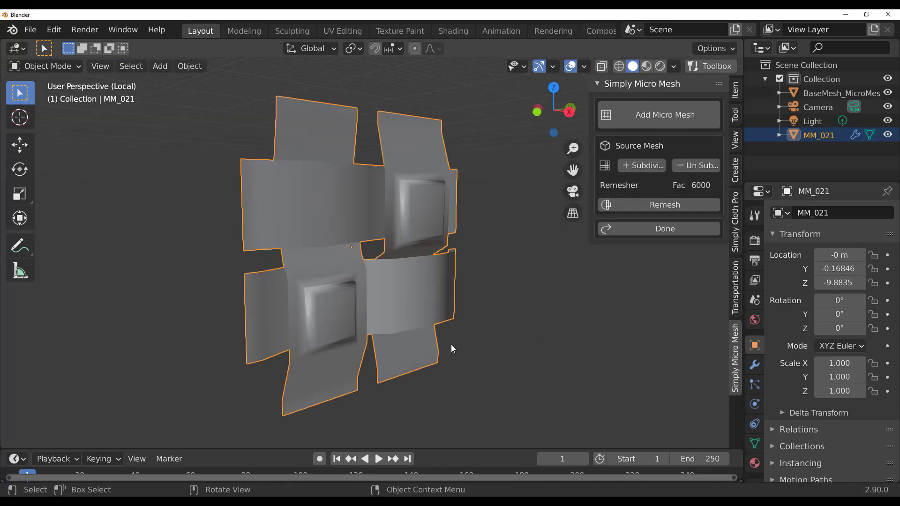
{"action": "left_click", "coordinate": [645, 231]}
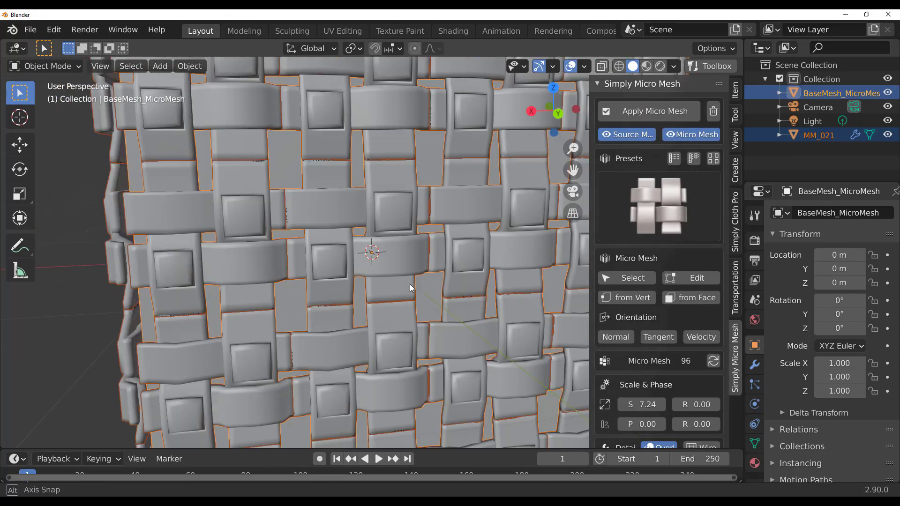
{"action": "middle_click_drag", "start_coordinate": [285, 178], "coordinate": [423, 294]}
{"action": "scroll", "coordinate": [409, 295], "scroll_direction": "up", "scroll_amount": 4}
{"action": "scroll", "coordinate": [409, 294], "scroll_direction": "down", "scroll_amount": 3}
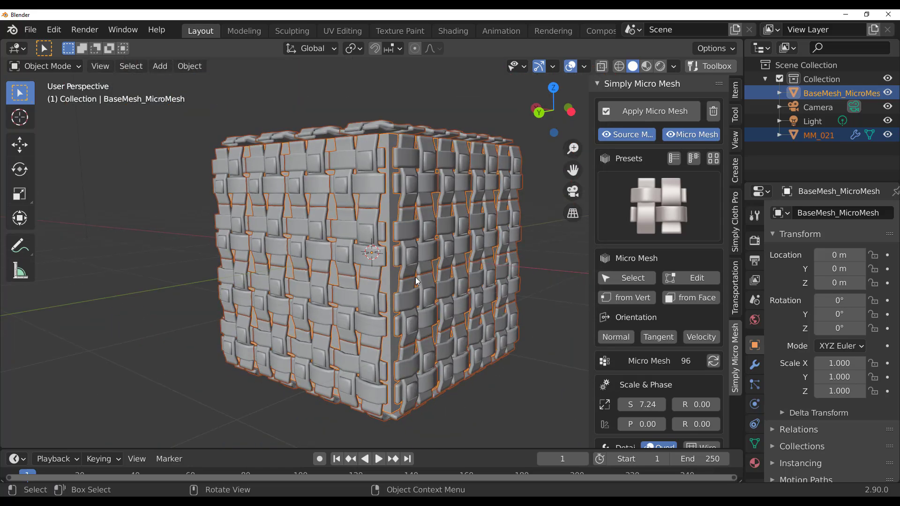
{"action": "middle_click_drag", "start_coordinate": [436, 293], "coordinate": [387, 300]}
{"action": "scroll", "coordinate": [336, 304], "scroll_direction": "up", "scroll_amount": 5}
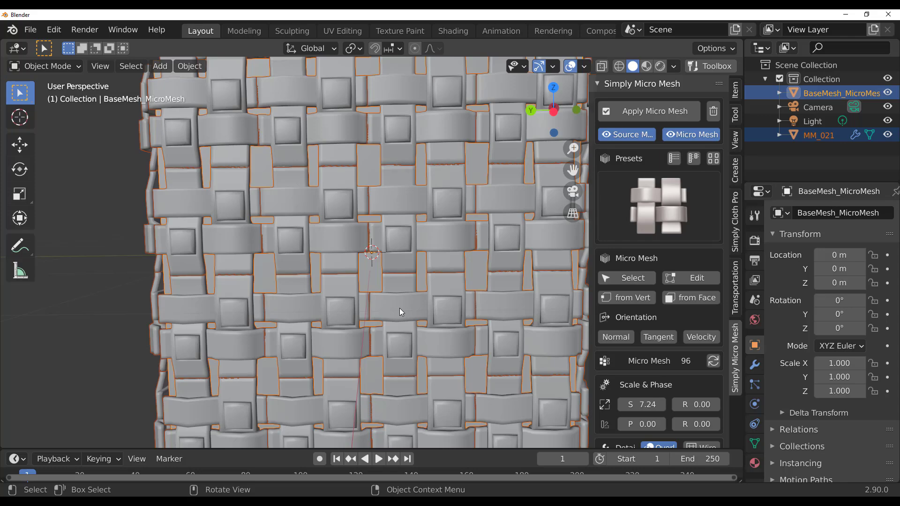
Compare the Normal, Tangent and Velocity orientations on the cube's micro mesh, ending on Velocity.
{"action": "scroll", "coordinate": [614, 281], "scroll_direction": "down", "scroll_amount": 4}
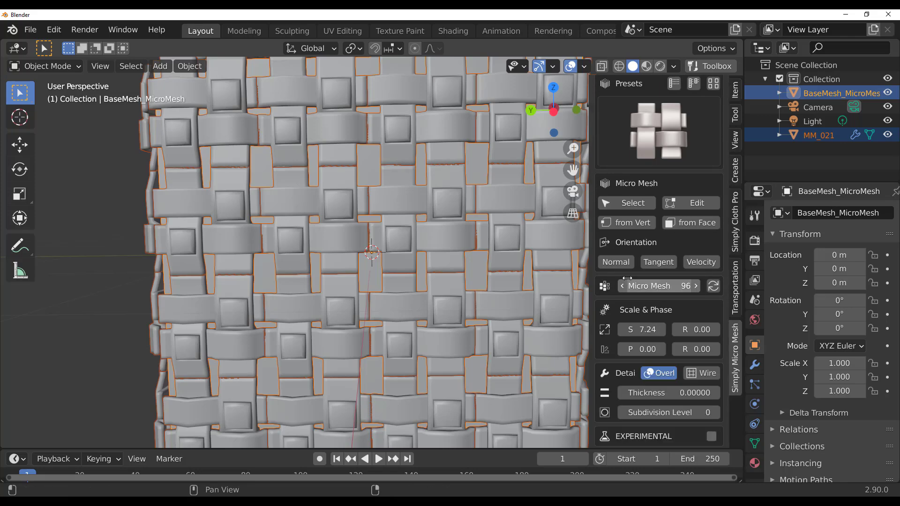
{"action": "left_click", "coordinate": [658, 262]}
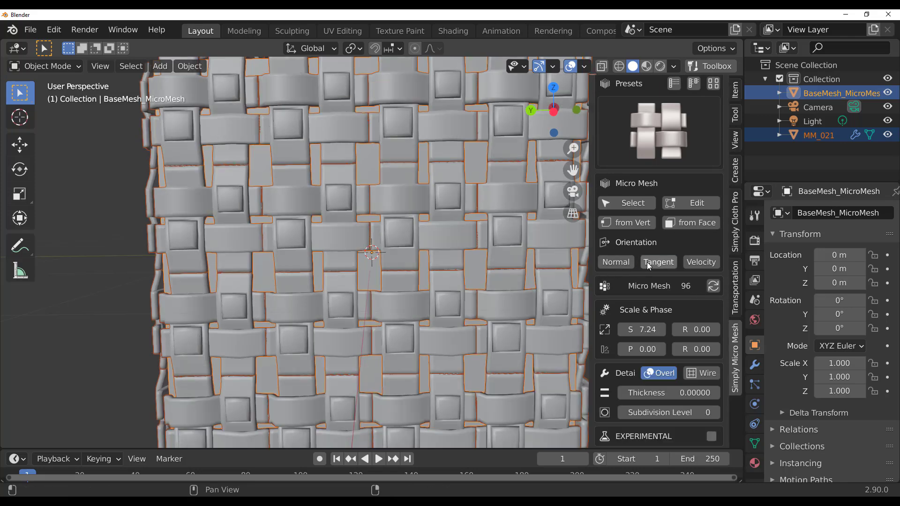
{"action": "left_click", "coordinate": [701, 262]}
{"action": "left_click", "coordinate": [656, 263]}
{"action": "left_click", "coordinate": [626, 265]}
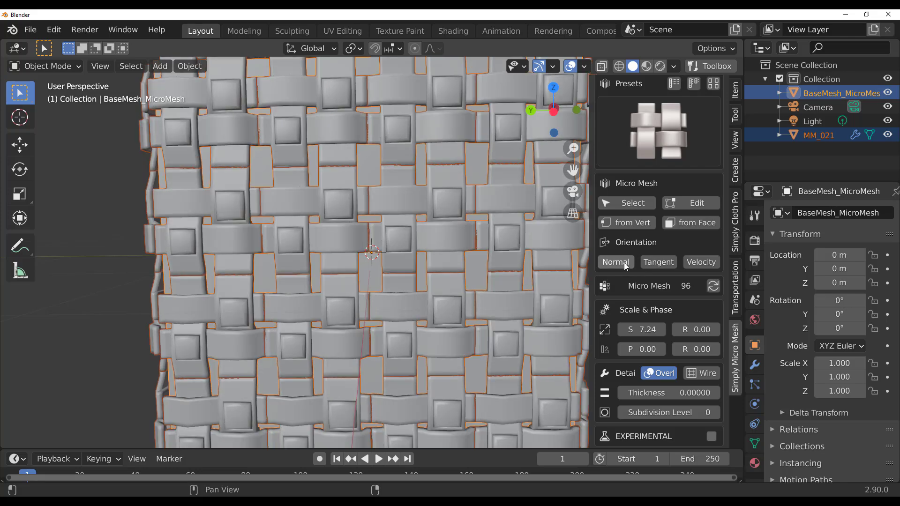
{"action": "left_click", "coordinate": [701, 262]}
{"action": "left_click", "coordinate": [659, 262]}
{"action": "left_click", "coordinate": [623, 262]}
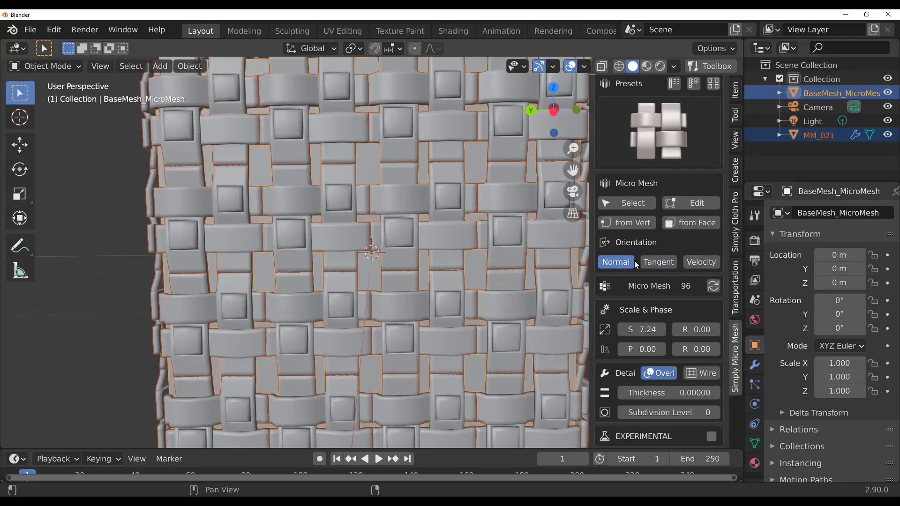
{"action": "left_click", "coordinate": [663, 263]}
{"action": "left_click", "coordinate": [696, 264]}
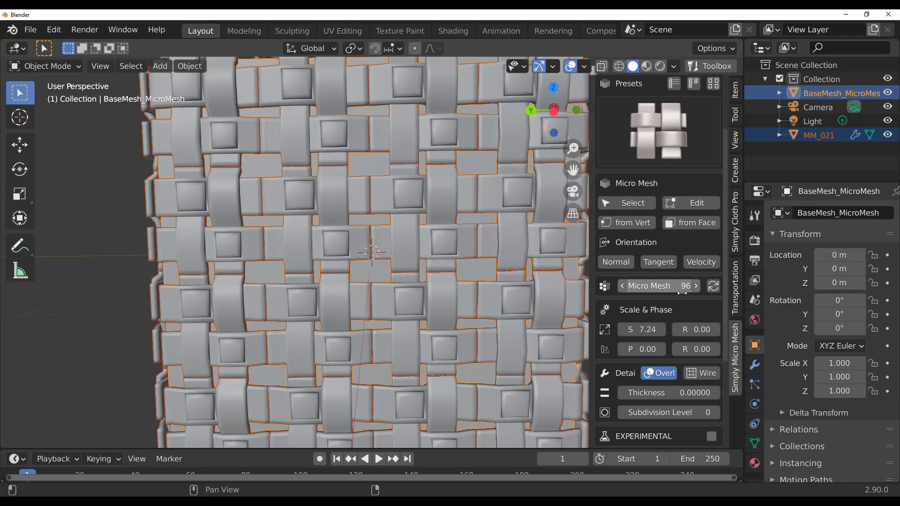
Set the micro mesh phase to 1.00 and briefly preview its wireframe display.
{"action": "scroll", "coordinate": [682, 336], "scroll_direction": "down", "scroll_amount": 4}
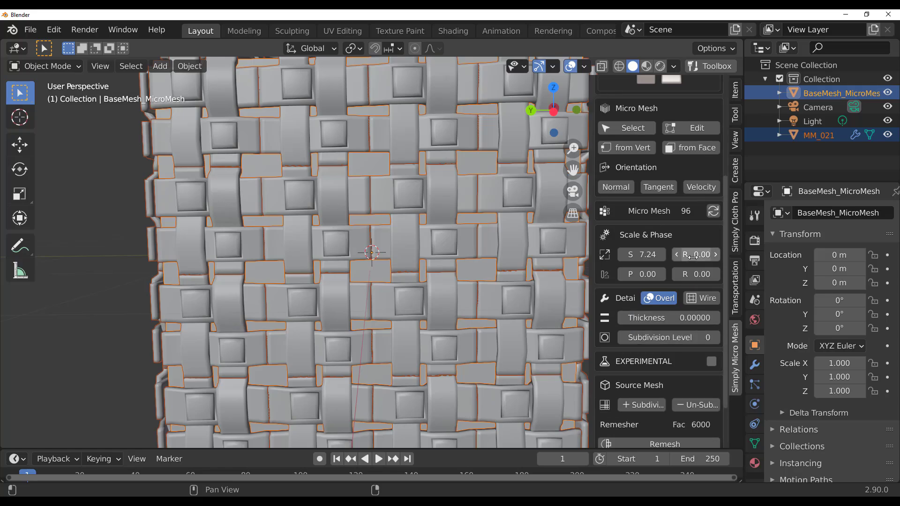
{"action": "mouse_move", "coordinate": [693, 256]}
{"action": "left_mouse_down"}
{"action": "mouse_move", "coordinate": [750, 256]}
{"action": "mouse_move", "coordinate": [692, 256]}
{"action": "left_mouse_up"}
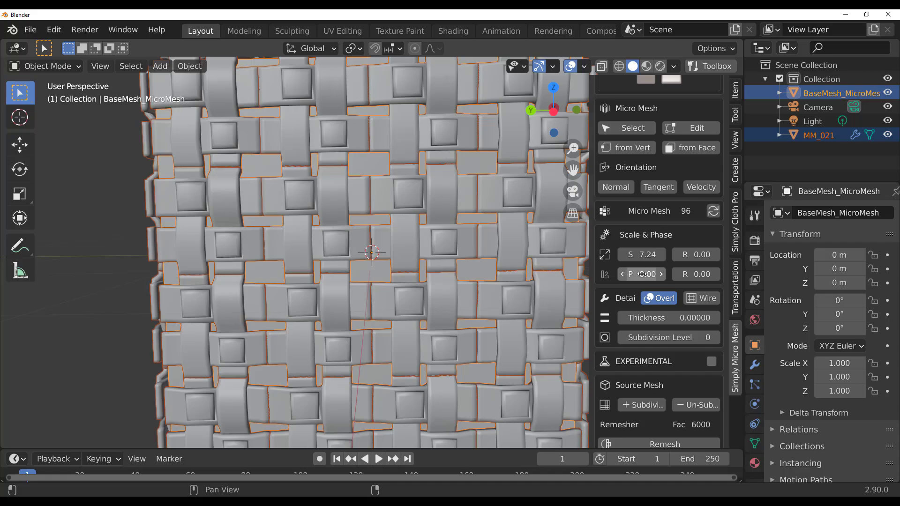
{"action": "left_click_drag", "start_coordinate": [641, 274], "coordinate": [691, 277]}
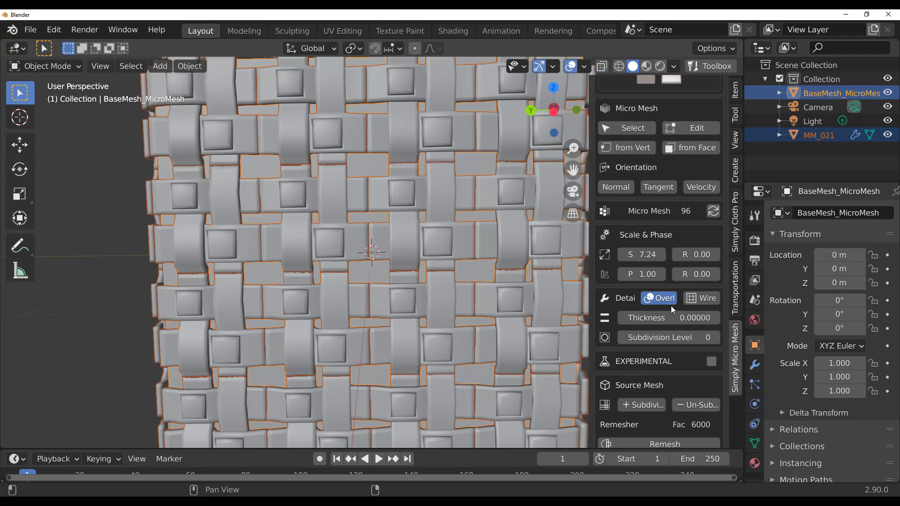
{"action": "left_click", "coordinate": [698, 300]}
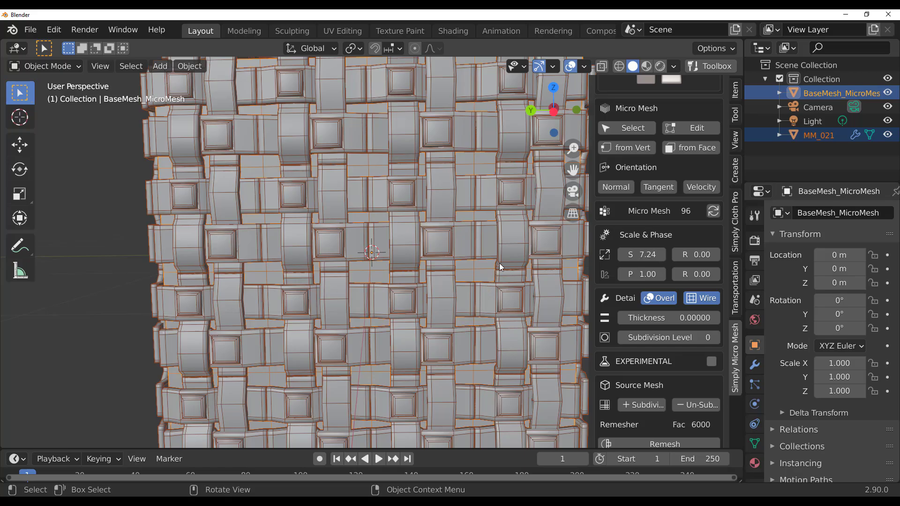
{"action": "left_click", "coordinate": [706, 300]}
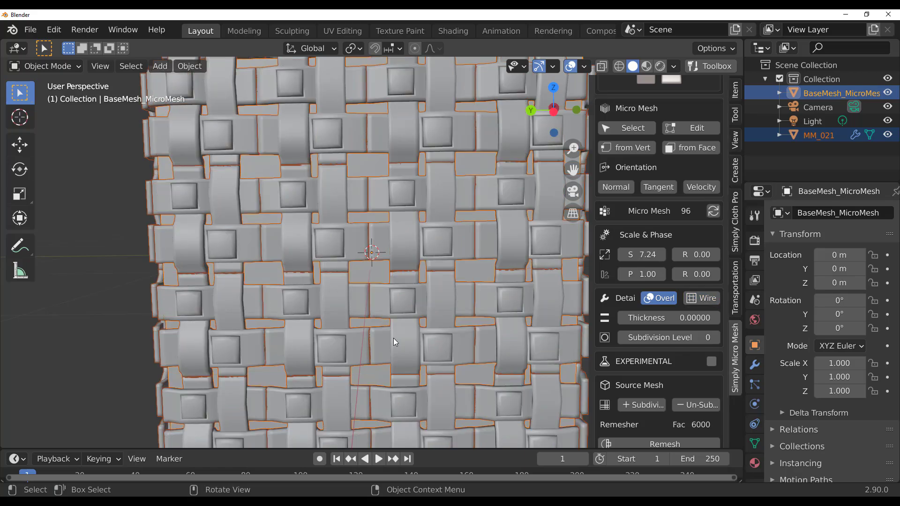
Set the micro mesh thickness to 0.96 and inspect the thickened weave on top of the cube.
{"action": "middle_click_drag", "start_coordinate": [396, 342], "coordinate": [334, 379]}
{"action": "middle_click_drag", "start_coordinate": [312, 345], "coordinate": [380, 185]}
{"action": "scroll", "coordinate": [389, 259], "scroll_direction": "up", "scroll_amount": 5}
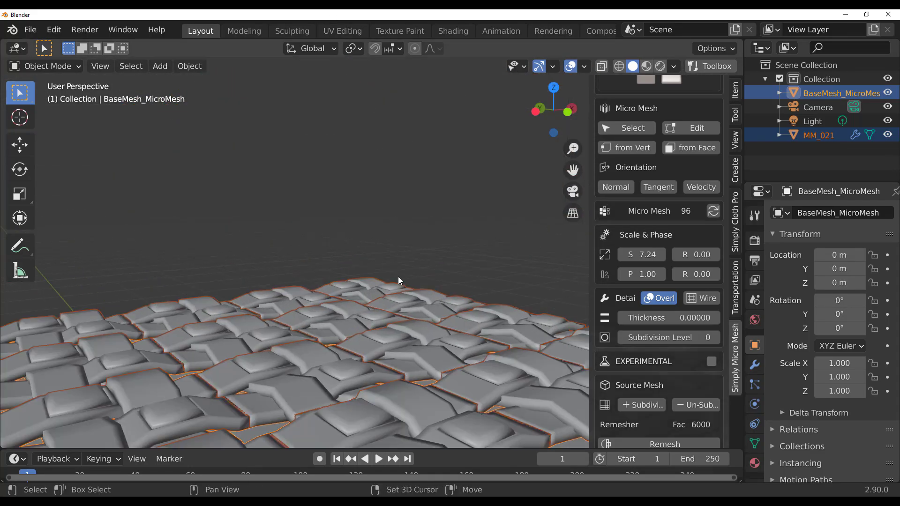
{"action": "middle_click_drag", "start_coordinate": [397, 278], "coordinate": [397, 210], "text": "shift"}
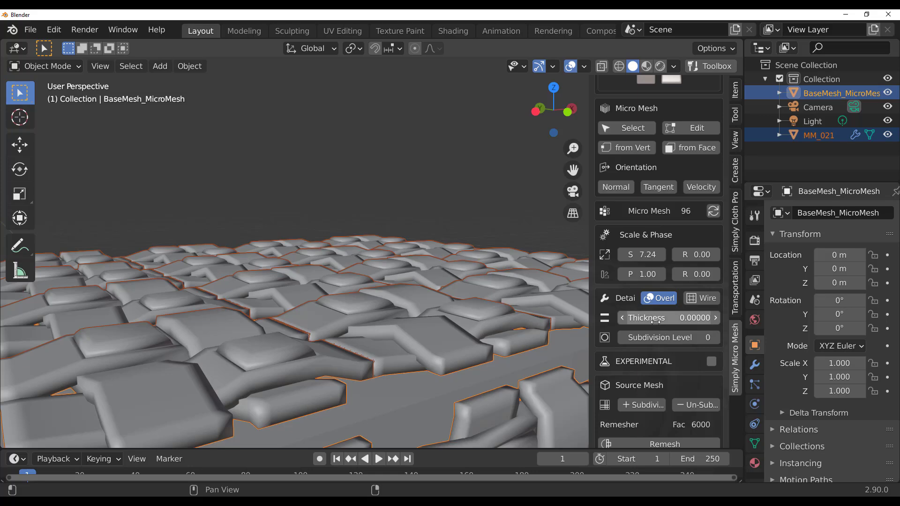
{"action": "left_click_drag", "start_coordinate": [666, 318], "coordinate": [692, 318]}
{"action": "scroll", "coordinate": [279, 246], "scroll_direction": "up", "scroll_amount": 2}
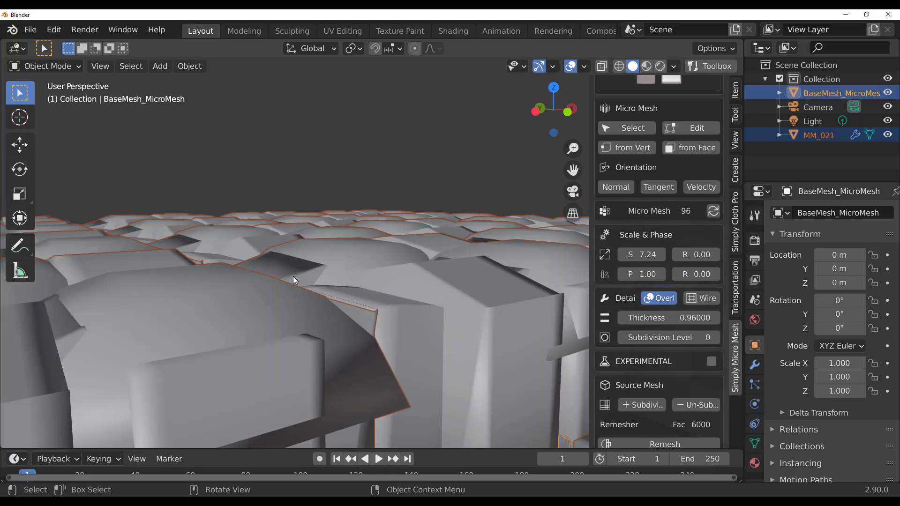
{"action": "middle_click_drag", "start_coordinate": [293, 277], "coordinate": [277, 300]}
{"action": "scroll", "coordinate": [277, 299], "scroll_direction": "down", "scroll_amount": 6}
Start a new default scene without saving the current changes.
{"action": "left_click", "coordinate": [30, 30]}
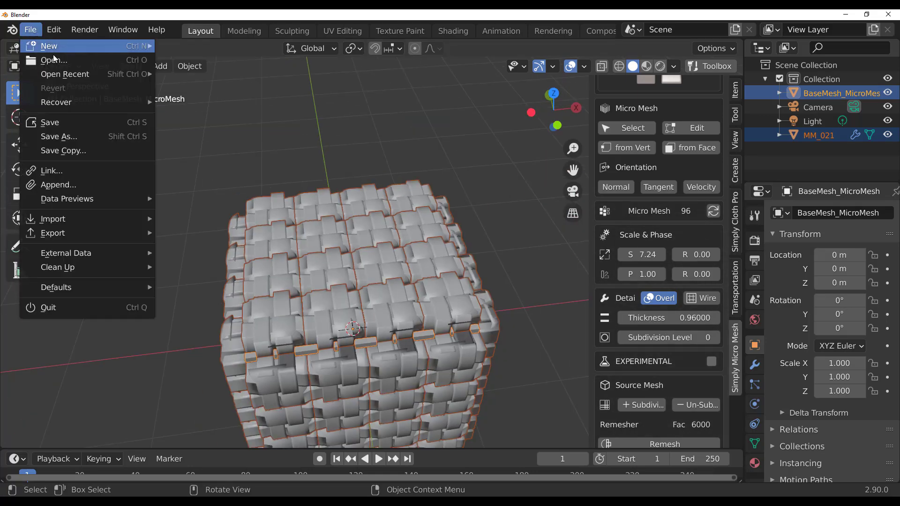
{"action": "mouse_move", "coordinate": [97, 44]}
{"action": "left_click", "coordinate": [226, 86]}
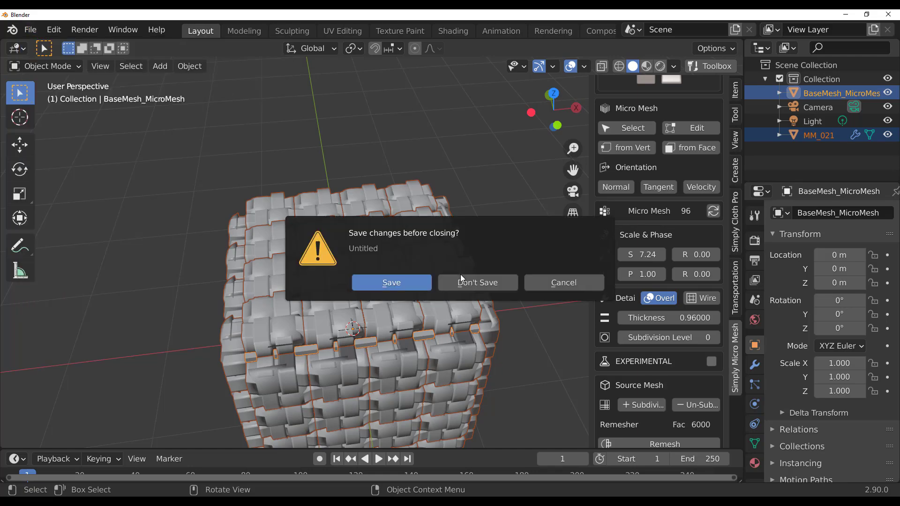
{"action": "left_click", "coordinate": [477, 283]}
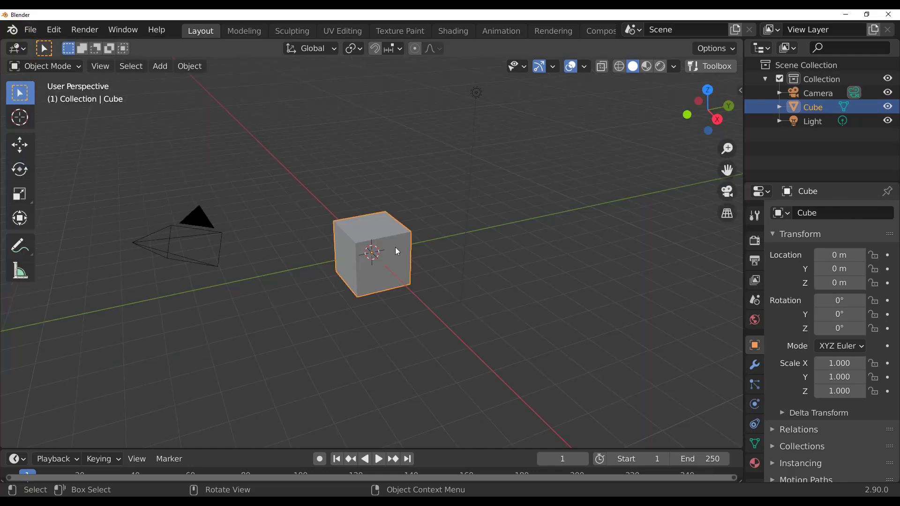
Replace the default cube with a mesh grid and scale it up about 4.57 times.
{"action": "key", "text": "Delete"}
{"action": "key", "text": "shift+a"}
{"action": "mouse_move", "coordinate": [376, 256]}
{"action": "mouse_move", "coordinate": [357, 215]}
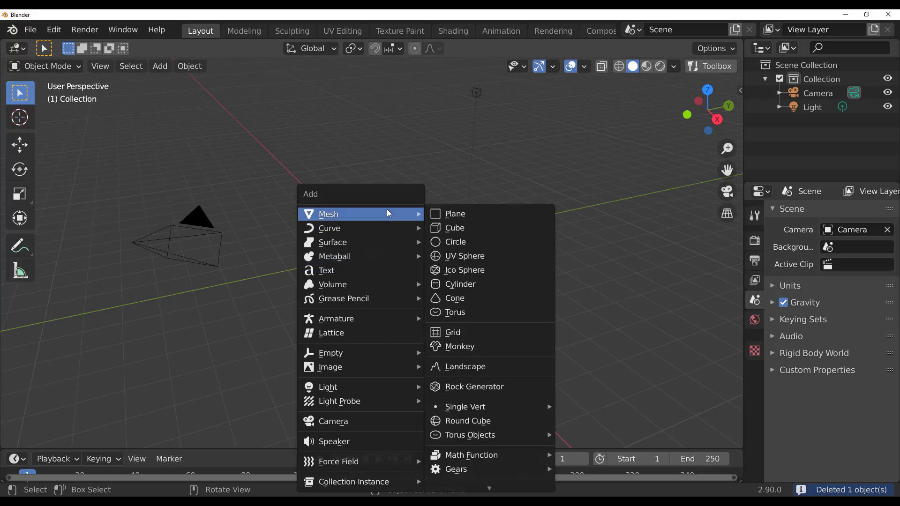
{"action": "left_click", "coordinate": [471, 334]}
{"action": "key", "text": "s"}
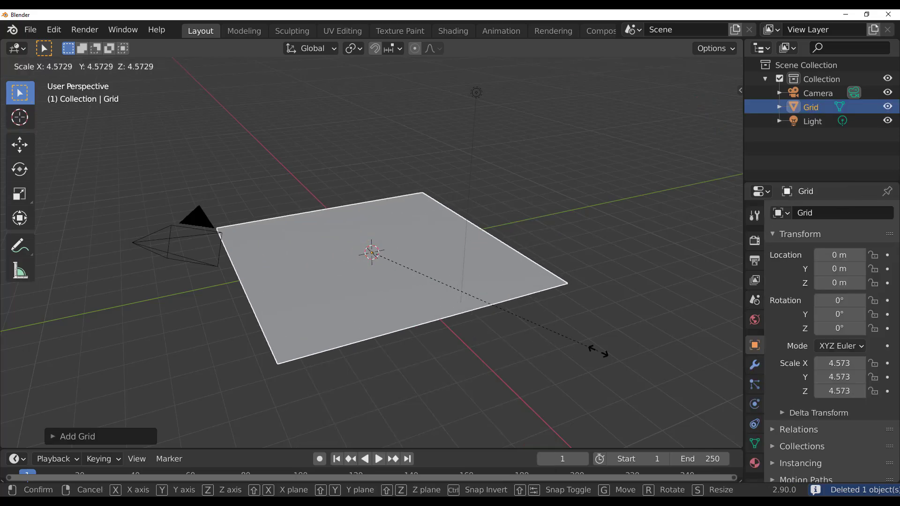
{"action": "left_click", "coordinate": [594, 347]}
Check the grid's subdivisions in wireframe shading, return to solid shading and show the sidebar.
{"action": "key", "text": "z"}
{"action": "left_click", "coordinate": [394, 319]}
{"action": "key", "text": "z"}
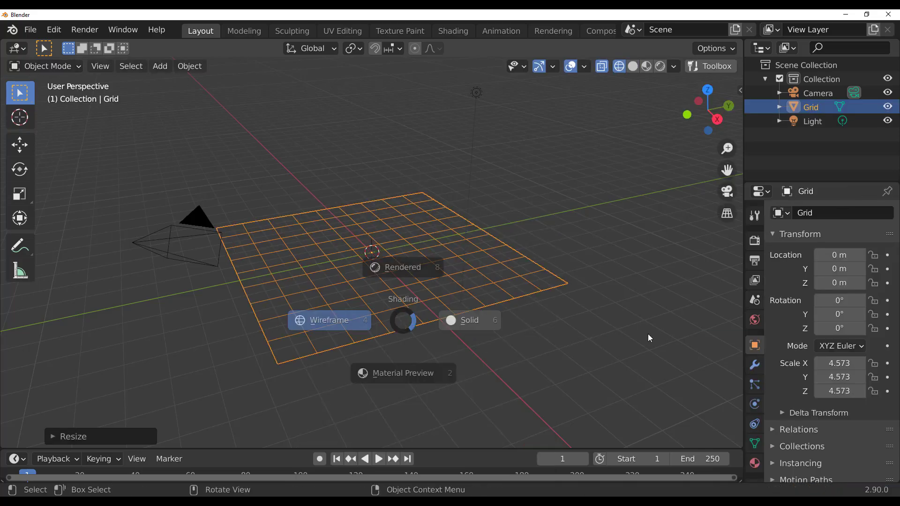
{"action": "left_click", "coordinate": [648, 334]}
{"action": "key", "text": "n"}
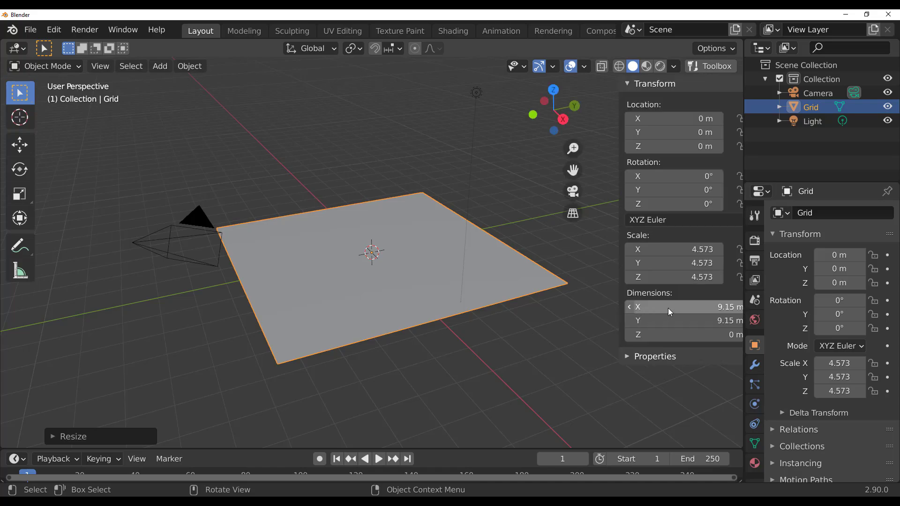
Add a micro mesh to the grid and choose the woven preset with thick central bands flanked by thin strands.
{"action": "left_click", "coordinate": [736, 356]}
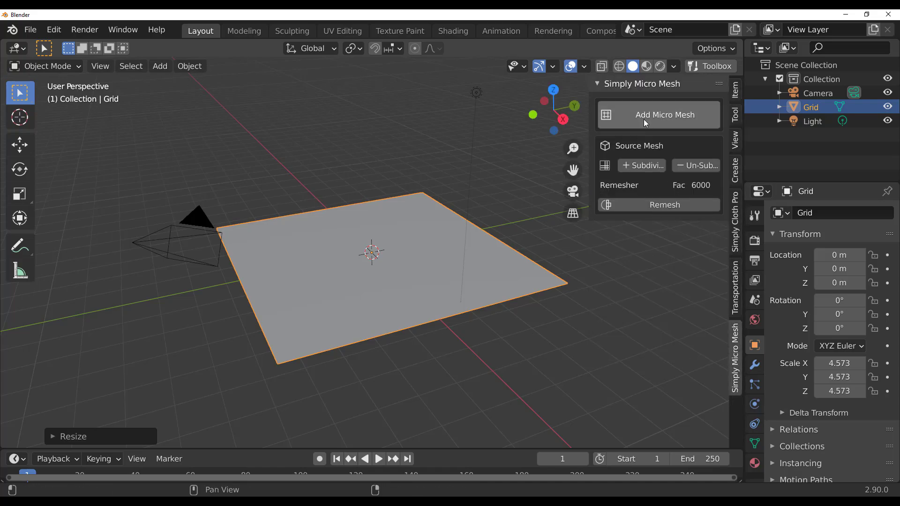
{"action": "left_click", "coordinate": [643, 118]}
{"action": "middle_click_drag", "start_coordinate": [363, 311], "coordinate": [561, 404]}
{"action": "left_click", "coordinate": [658, 206]}
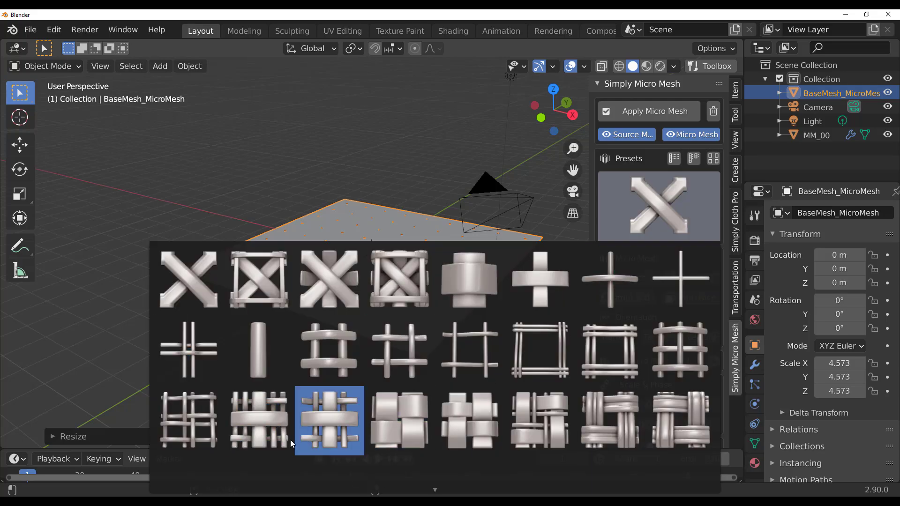
{"action": "left_click", "coordinate": [319, 432]}
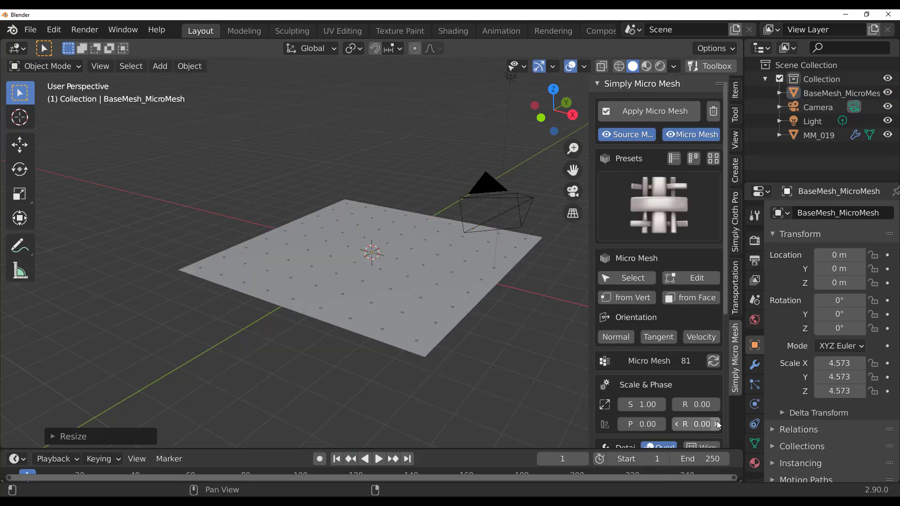
Set the micro mesh scale to 14.32 and its thickness to 0.36 so the elements cover the grid as a weave.
{"action": "left_click_drag", "start_coordinate": [638, 406], "coordinate": [834, 406]}
{"action": "mouse_move", "coordinate": [693, 405]}
{"action": "left_mouse_down"}
{"action": "mouse_move", "coordinate": [702, 404]}
{"action": "mouse_move", "coordinate": [682, 396]}
{"action": "left_mouse_up"}
{"action": "scroll", "coordinate": [651, 398], "scroll_direction": "down", "scroll_amount": 4}
{"action": "middle_click_drag", "start_coordinate": [393, 281], "coordinate": [361, 331]}
{"action": "left_click_drag", "start_coordinate": [675, 393], "coordinate": [652, 393]}
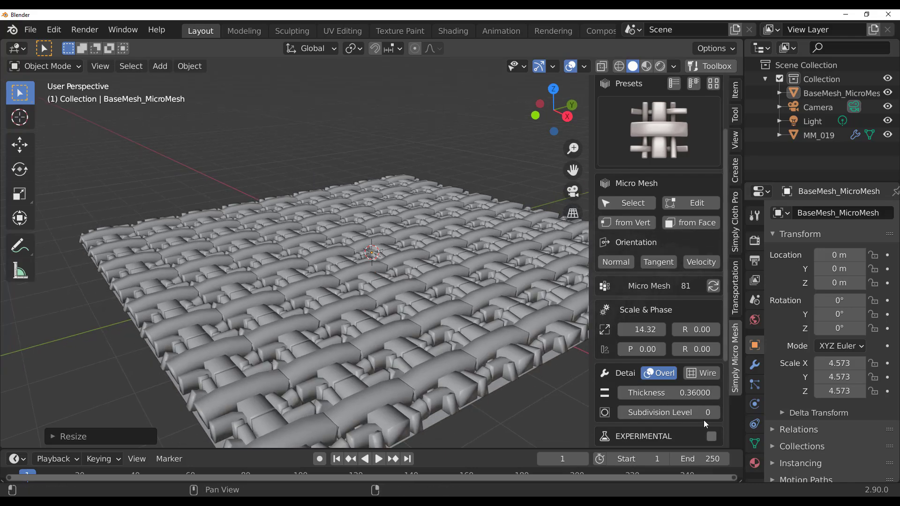
Raise the micro mesh subdivision level to 2 and inspect the smoothed weave up close.
{"action": "left_click", "coordinate": [716, 412]}
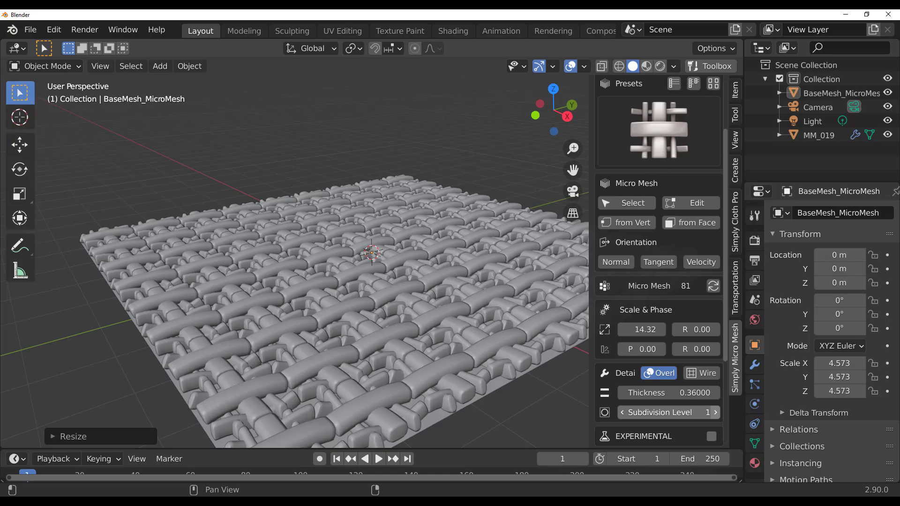
{"action": "left_click", "coordinate": [716, 412]}
{"action": "scroll", "coordinate": [409, 374], "scroll_direction": "up", "scroll_amount": 5}
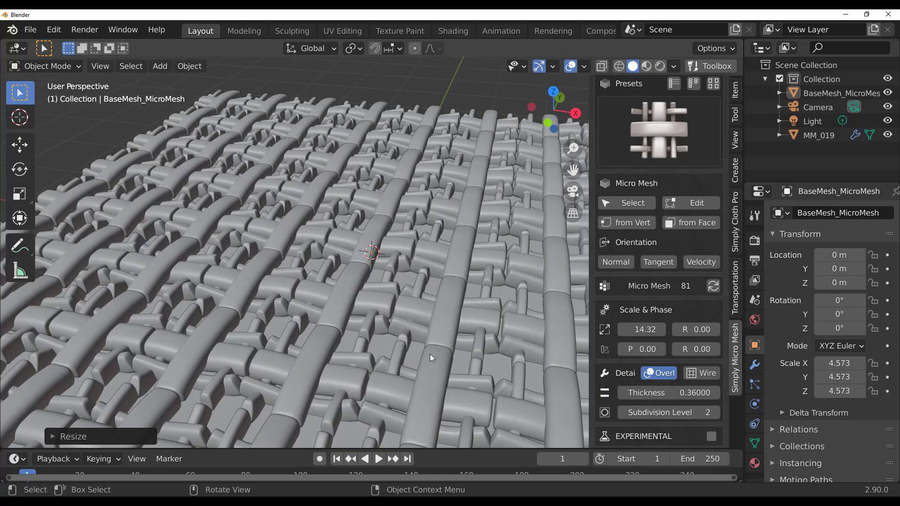
{"action": "middle_click_drag", "start_coordinate": [431, 358], "coordinate": [353, 342]}
Enable the experimental option to view its array settings and disable it again.
{"action": "scroll", "coordinate": [354, 341], "scroll_direction": "down", "scroll_amount": 8}
{"action": "scroll", "coordinate": [680, 357], "scroll_direction": "down", "scroll_amount": 5}
{"action": "left_click", "coordinate": [711, 342]}
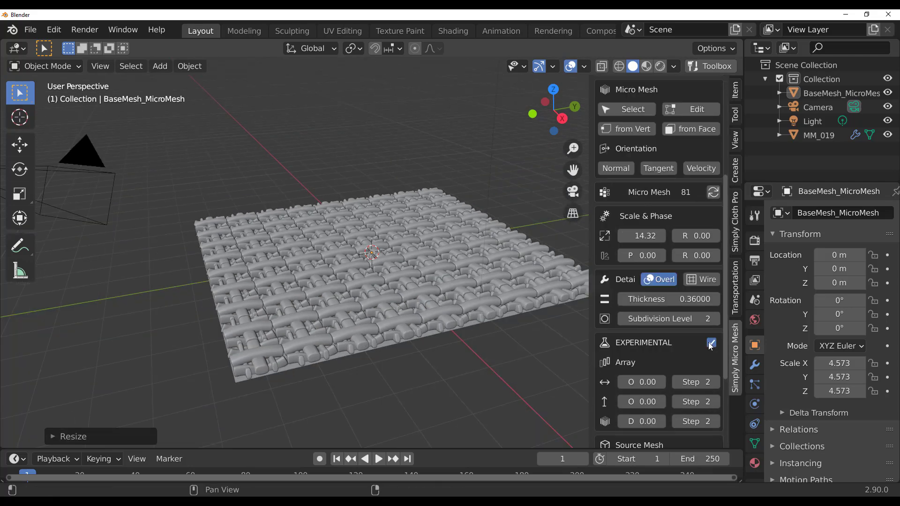
{"action": "left_click", "coordinate": [710, 344]}
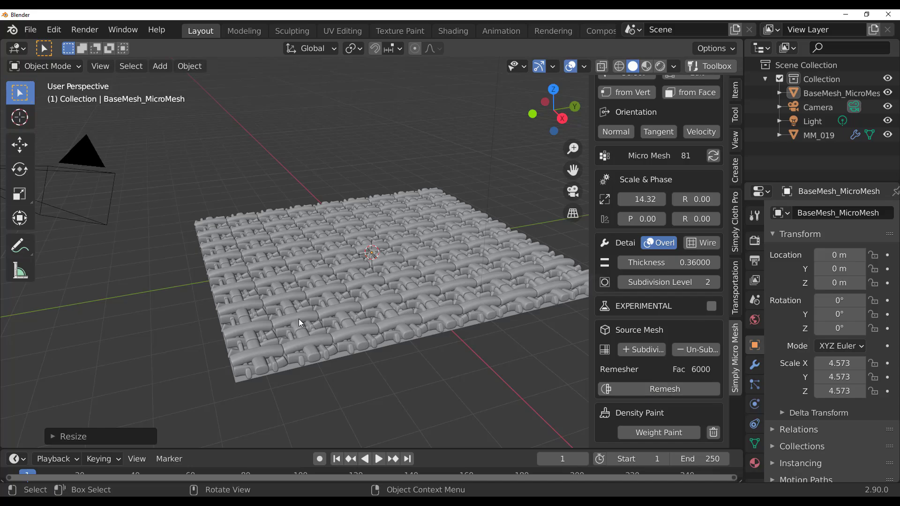
Select the base mesh from its underside and subdivide the source mesh once to make the weave denser.
{"action": "middle_click_drag", "start_coordinate": [301, 323], "coordinate": [270, 179]}
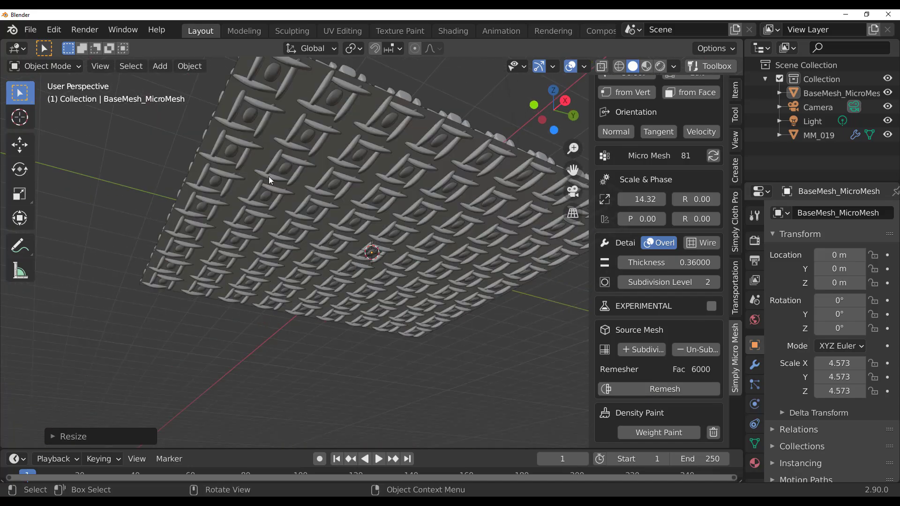
{"action": "left_click", "coordinate": [287, 115]}
{"action": "middle_click_drag", "start_coordinate": [286, 120], "coordinate": [294, 217]}
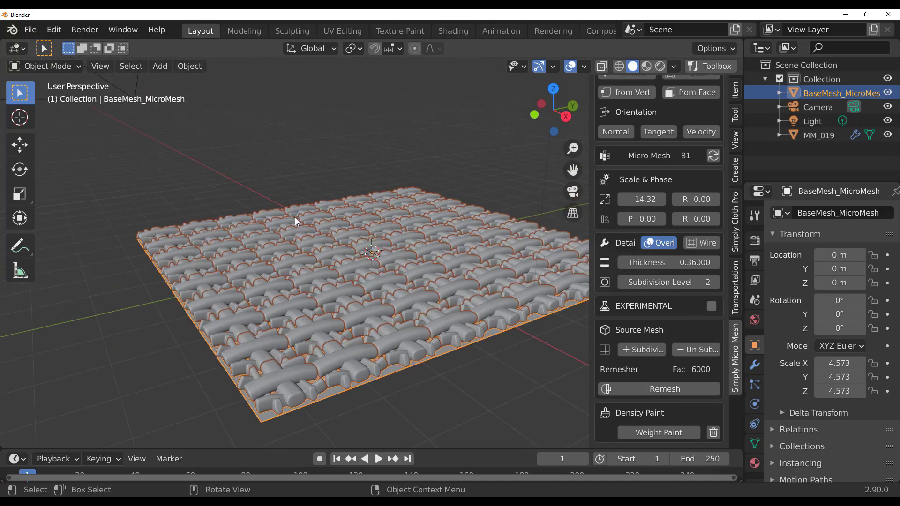
{"action": "left_click", "coordinate": [644, 353]}
{"action": "middle_click_drag", "start_coordinate": [325, 341], "coordinate": [314, 384]}
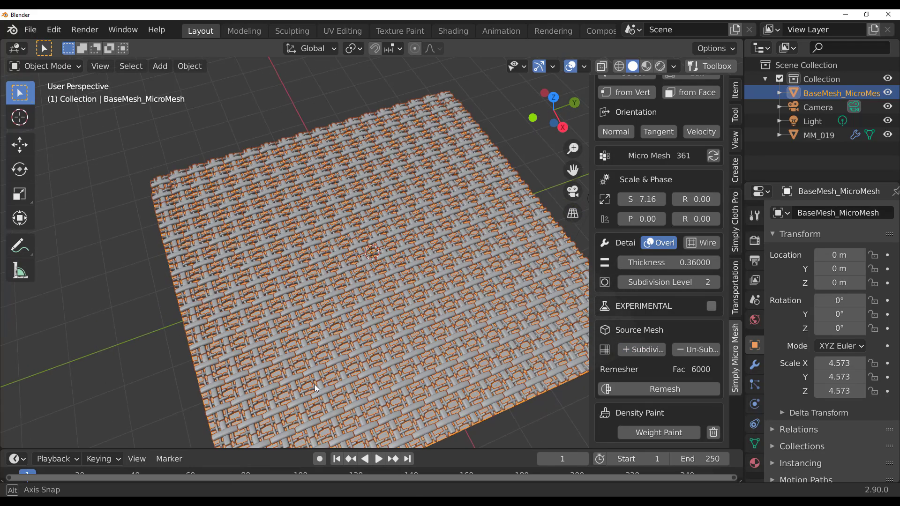
{"action": "scroll", "coordinate": [316, 372], "scroll_direction": "up", "scroll_amount": 1}
Un-subdivide the source mesh once and inspect the coarser weave from above.
{"action": "left_click", "coordinate": [695, 350]}
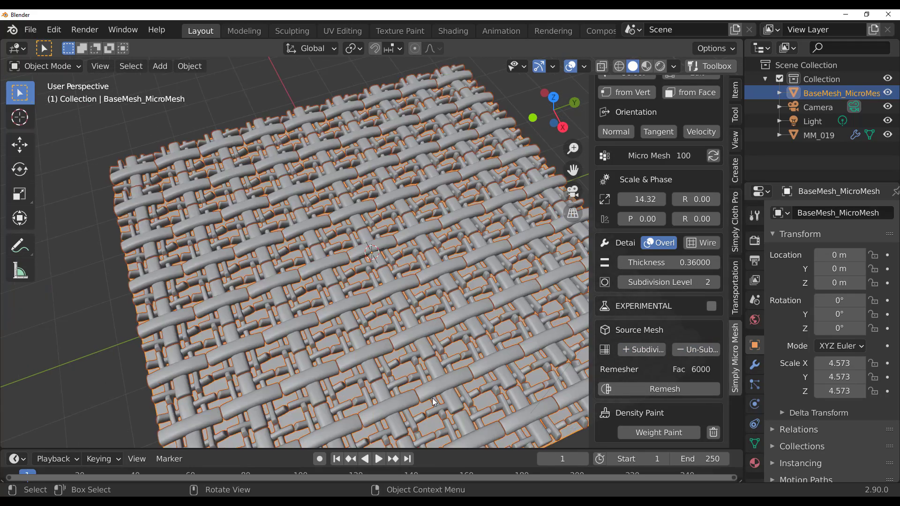
{"action": "middle_click_drag", "start_coordinate": [432, 398], "coordinate": [397, 329]}
{"action": "scroll", "coordinate": [389, 380], "scroll_direction": "down", "scroll_amount": 4}
{"action": "scroll", "coordinate": [397, 330], "scroll_direction": "up", "scroll_amount": 2}
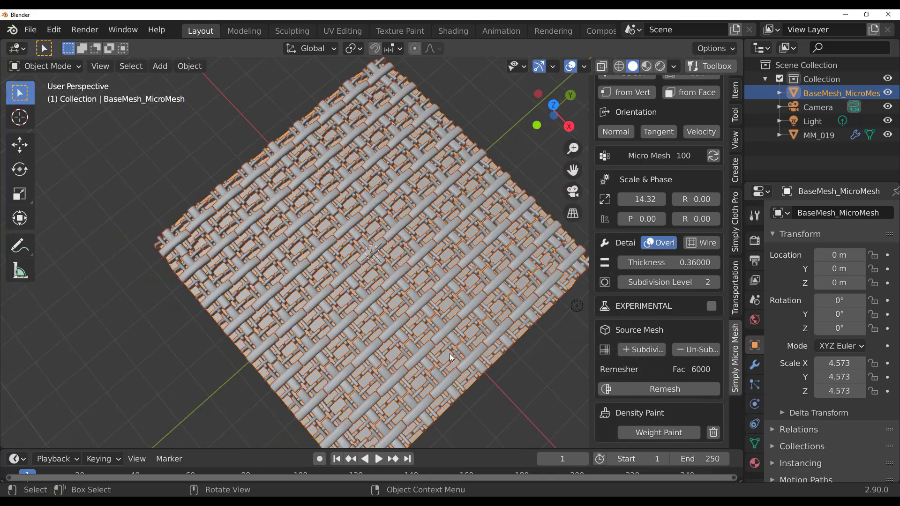
Weight-paint the middle of the source mesh with weight 0 to clear the weave there and return to Object Mode.
{"action": "left_click", "coordinate": [681, 431]}
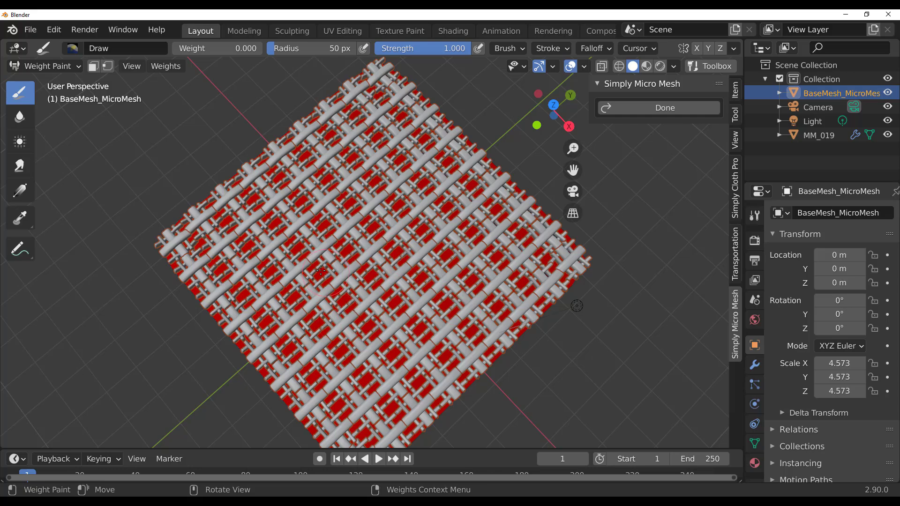
{"action": "mouse_move", "coordinate": [297, 289]}
{"action": "left_mouse_down"}
{"action": "mouse_move", "coordinate": [356, 250]}
{"action": "mouse_move", "coordinate": [300, 277]}
{"action": "mouse_move", "coordinate": [417, 206]}
{"action": "mouse_move", "coordinate": [403, 234]}
{"action": "mouse_move", "coordinate": [314, 323]}
{"action": "mouse_move", "coordinate": [385, 234]}
{"action": "mouse_move", "coordinate": [436, 272]}
{"action": "mouse_move", "coordinate": [347, 328]}
{"action": "mouse_move", "coordinate": [399, 278]}
{"action": "mouse_move", "coordinate": [305, 318]}
{"action": "mouse_move", "coordinate": [385, 234]}
{"action": "mouse_move", "coordinate": [321, 231]}
{"action": "mouse_move", "coordinate": [301, 281]}
{"action": "mouse_move", "coordinate": [370, 327]}
{"action": "left_mouse_up"}
{"action": "mouse_move", "coordinate": [439, 232]}
{"action": "left_mouse_down"}
{"action": "mouse_move", "coordinate": [407, 220]}
{"action": "mouse_move", "coordinate": [421, 216]}
{"action": "mouse_move", "coordinate": [338, 321]}
{"action": "left_mouse_up"}
{"action": "middle_click_drag", "start_coordinate": [398, 294], "coordinate": [310, 268]}
{"action": "left_click", "coordinate": [60, 69]}
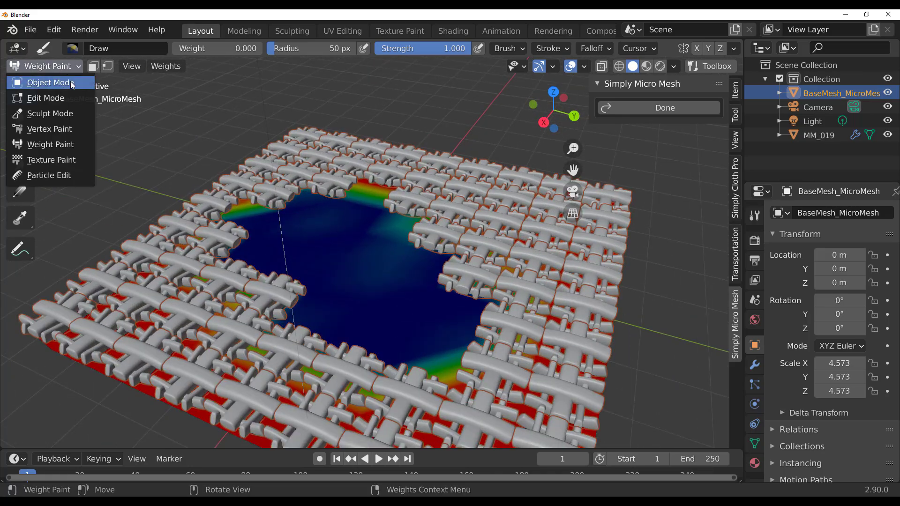
{"action": "left_click", "coordinate": [70, 80]}
{"action": "scroll", "coordinate": [411, 327], "scroll_direction": "up", "scroll_amount": 6}
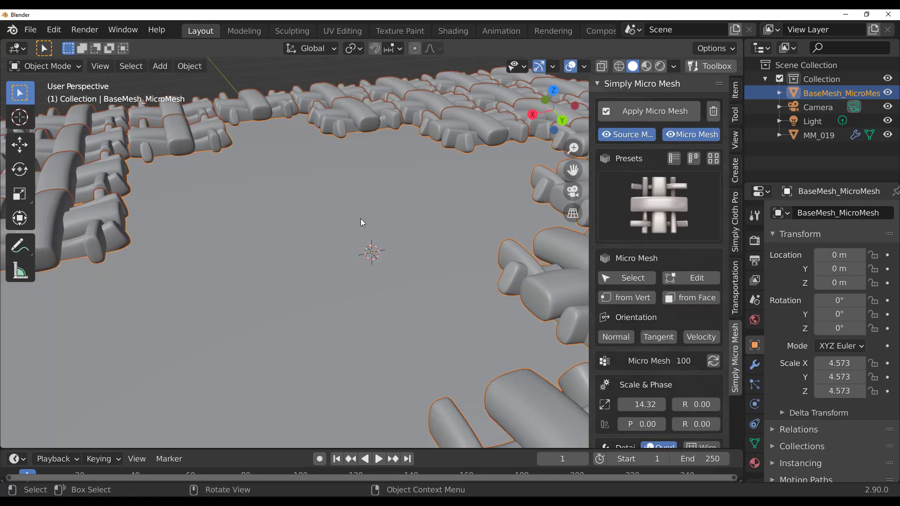
{"action": "scroll", "coordinate": [361, 222], "scroll_direction": "down", "scroll_amount": 4}
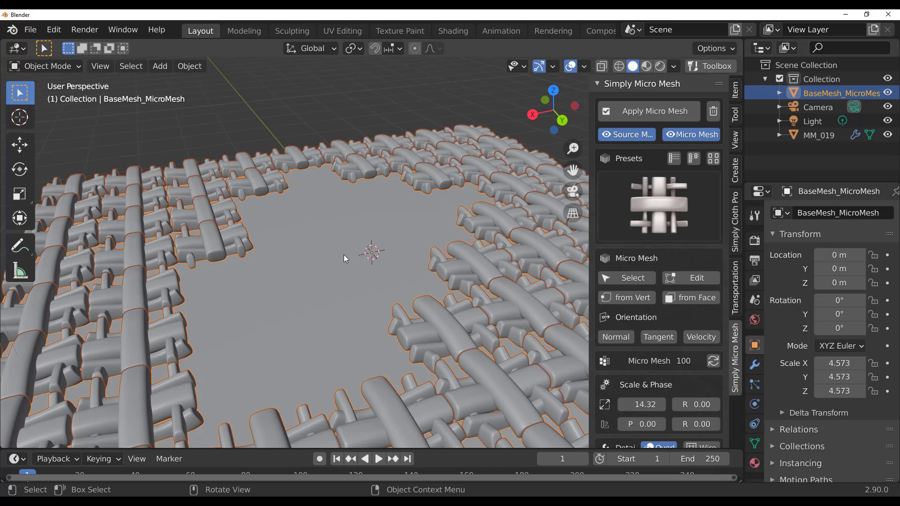
Start a new General scene without saving the current changes.
{"action": "left_click", "coordinate": [60, 69]}
{"action": "left_click", "coordinate": [30, 29]}
{"action": "mouse_move", "coordinate": [47, 41]}
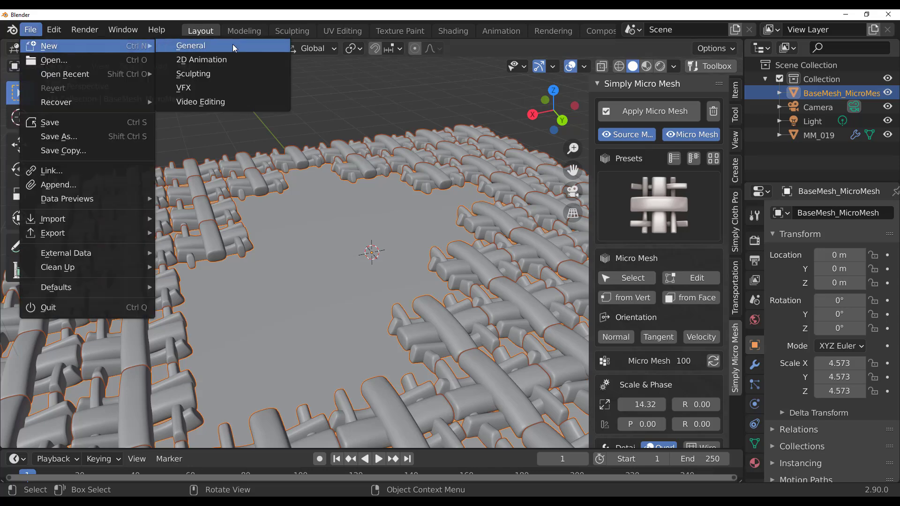
{"action": "left_click", "coordinate": [232, 41]}
{"action": "left_click", "coordinate": [448, 284]}
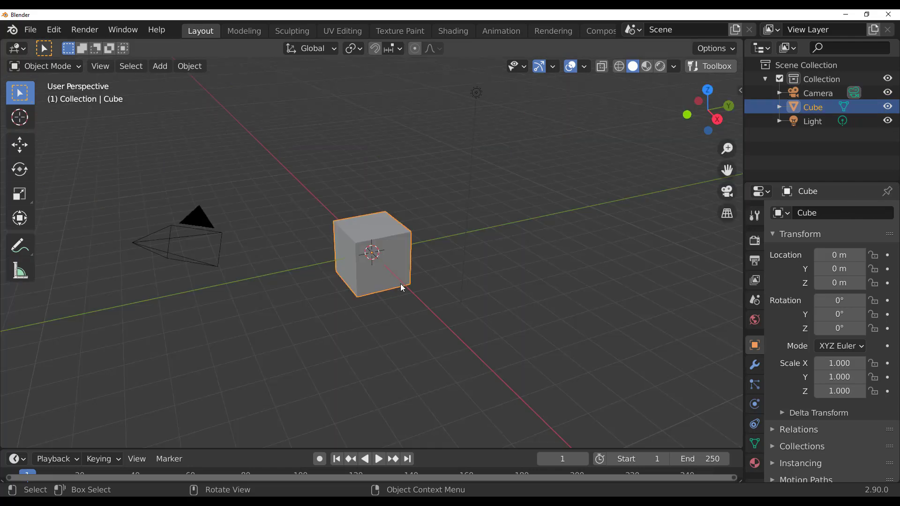
Replace the default cube with a UV sphere.
{"action": "key", "text": "Delete"}
{"action": "key", "text": "shift+a"}
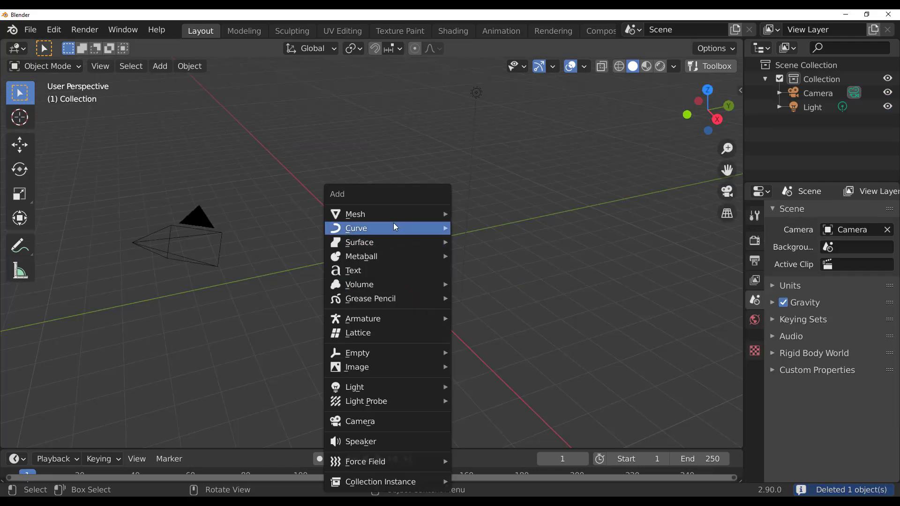
{"action": "mouse_move", "coordinate": [395, 215]}
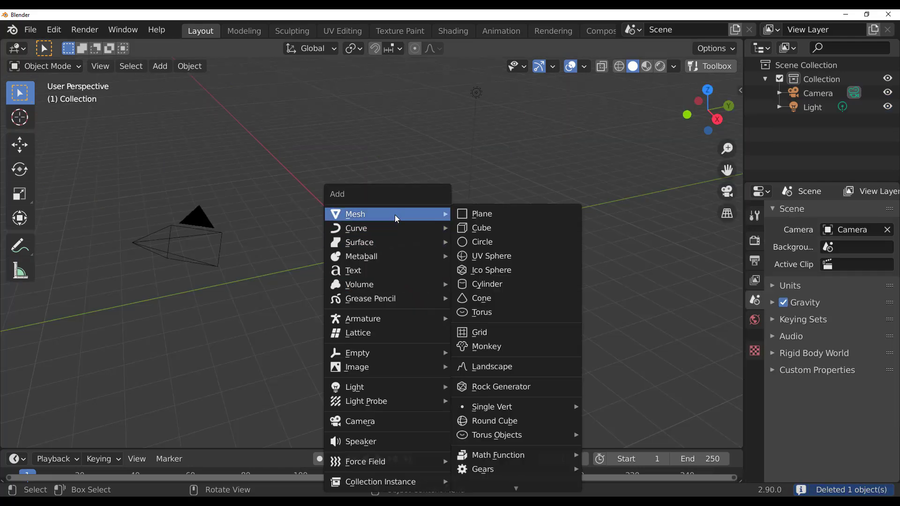
{"action": "left_click", "coordinate": [497, 258]}
Delete the faces of the sphere's upper cap in Edit Mode, using wireframe shading in the right orthographic view.
{"action": "left_click_drag", "start_coordinate": [719, 117], "coordinate": [732, 132]}
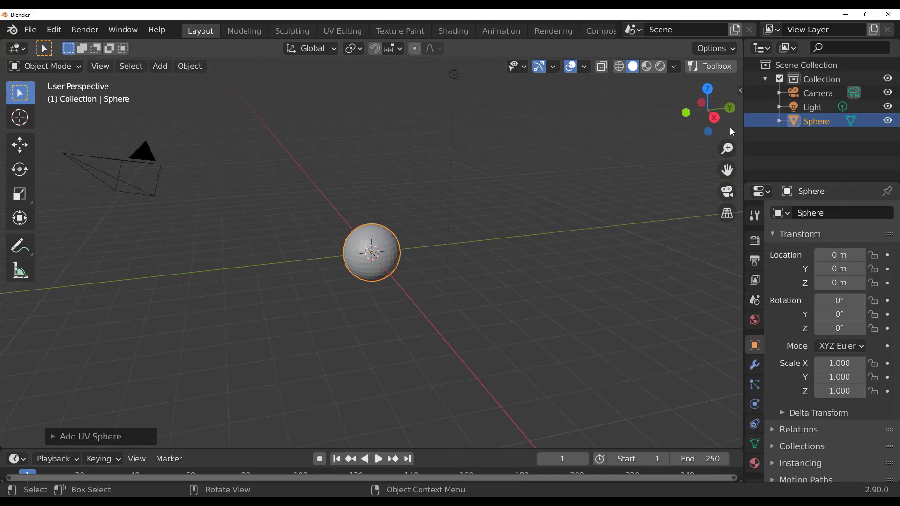
{"action": "left_click", "coordinate": [714, 117]}
{"action": "scroll", "coordinate": [402, 211], "scroll_direction": "up", "scroll_amount": 6}
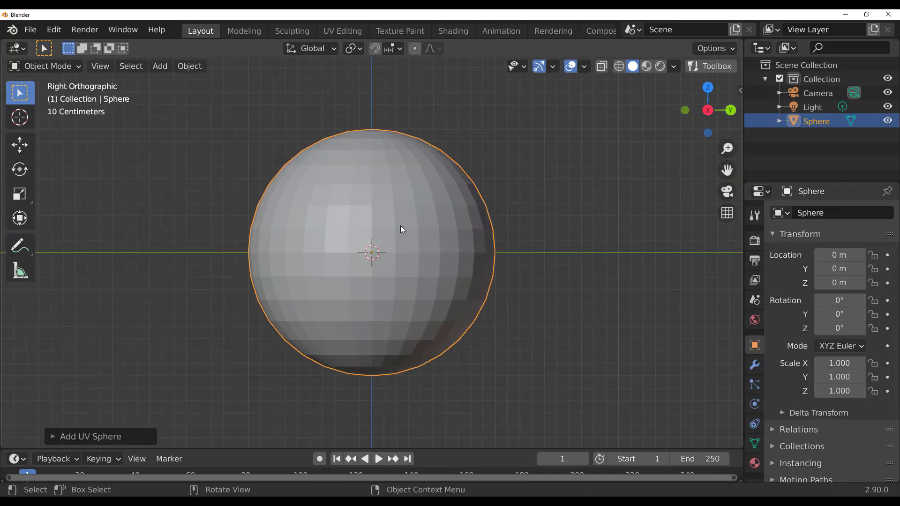
{"action": "key", "text": "Tab"}
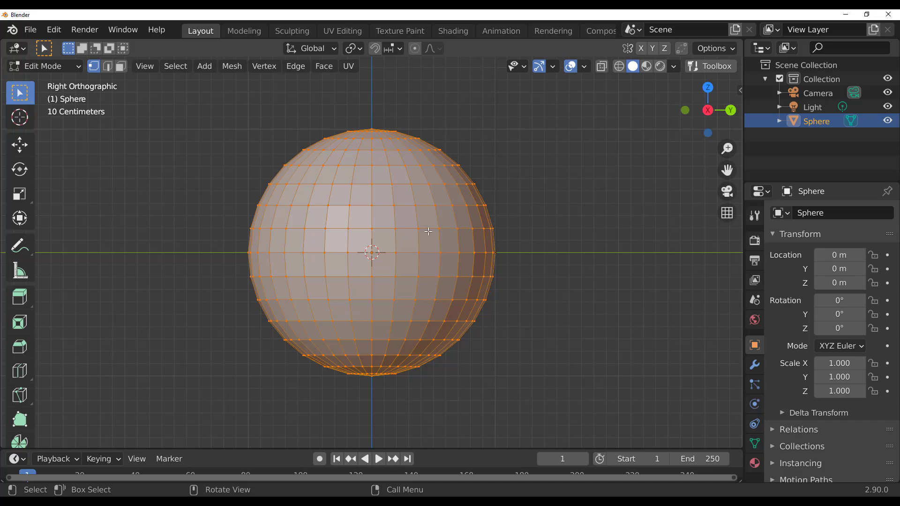
{"action": "key", "text": "3"}
{"action": "left_click_drag", "start_coordinate": [184, 99], "coordinate": [567, 201]}
{"action": "key", "text": "shift+z"}
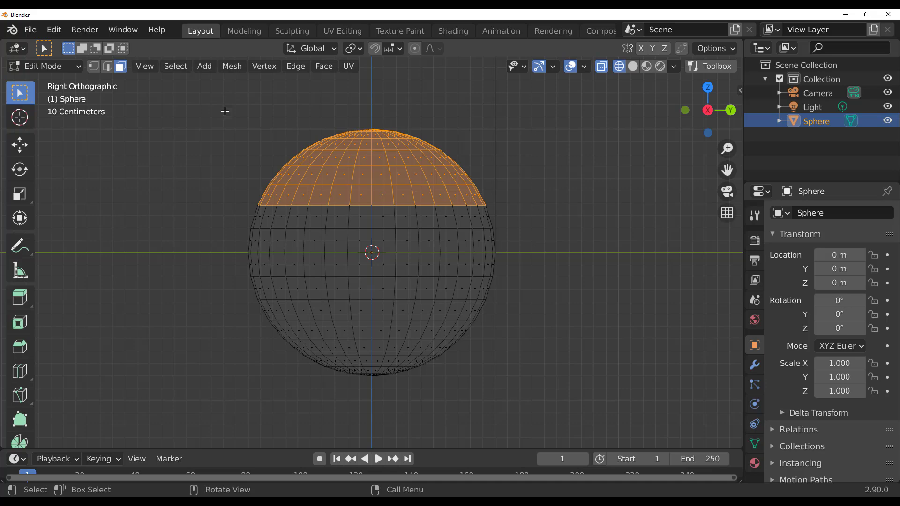
{"action": "left_click_drag", "start_coordinate": [217, 111], "coordinate": [564, 195]}
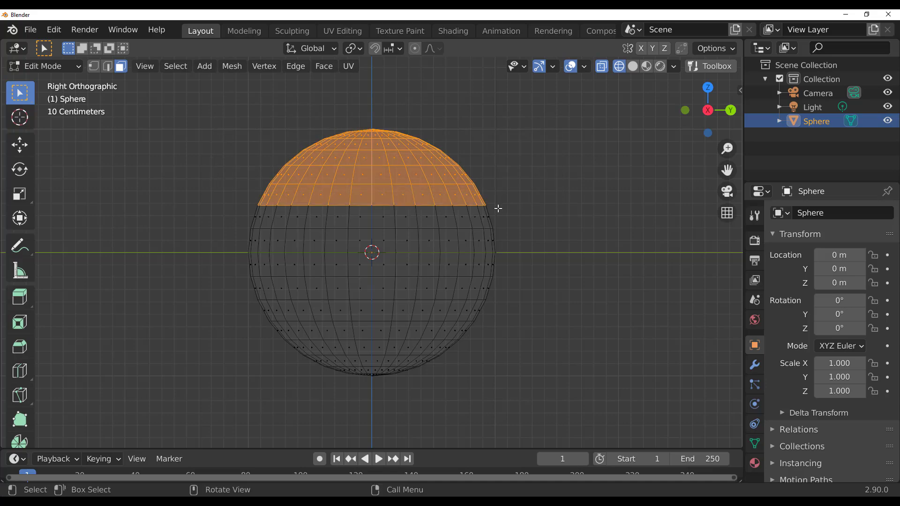
{"action": "key", "text": "x"}
{"action": "left_click", "coordinate": [476, 142]}
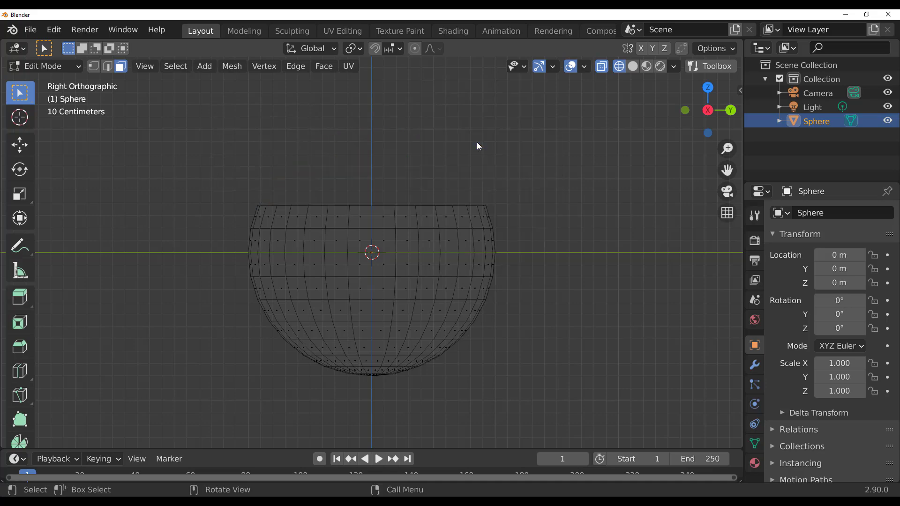
Delete the faces of the sphere's lower cap so only the middle band remains.
{"action": "left_click_drag", "start_coordinate": [200, 407], "coordinate": [604, 293]}
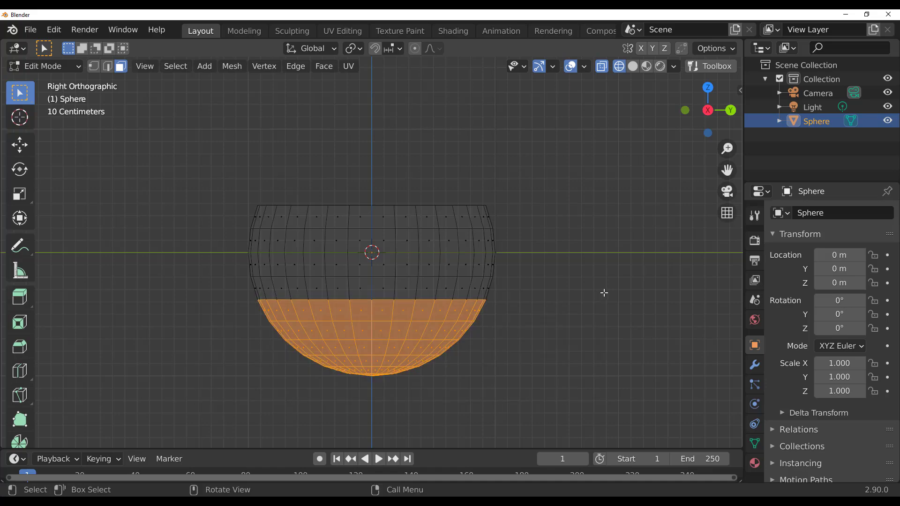
{"action": "key", "text": "x"}
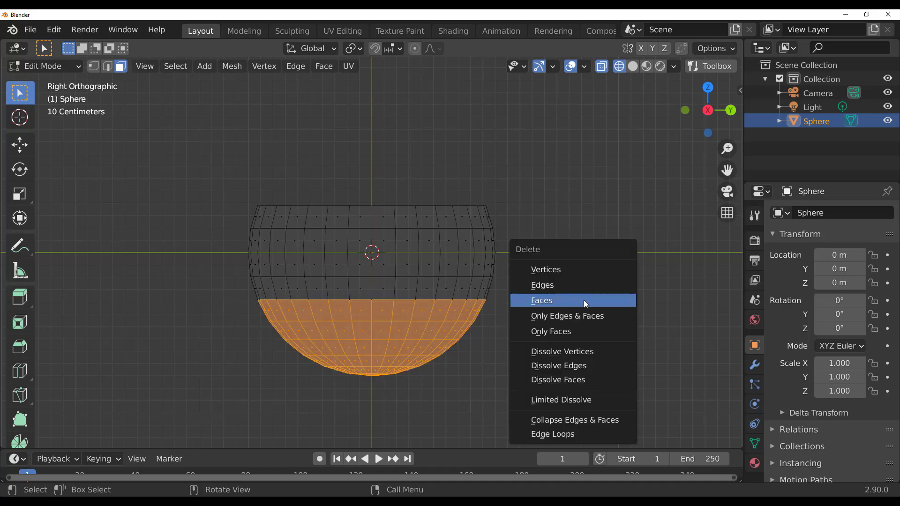
{"action": "left_click", "coordinate": [584, 300]}
Switch to edge selection for the open band, viewed obliquely from above.
{"action": "middle_click_drag", "start_coordinate": [345, 312], "coordinate": [345, 268]}
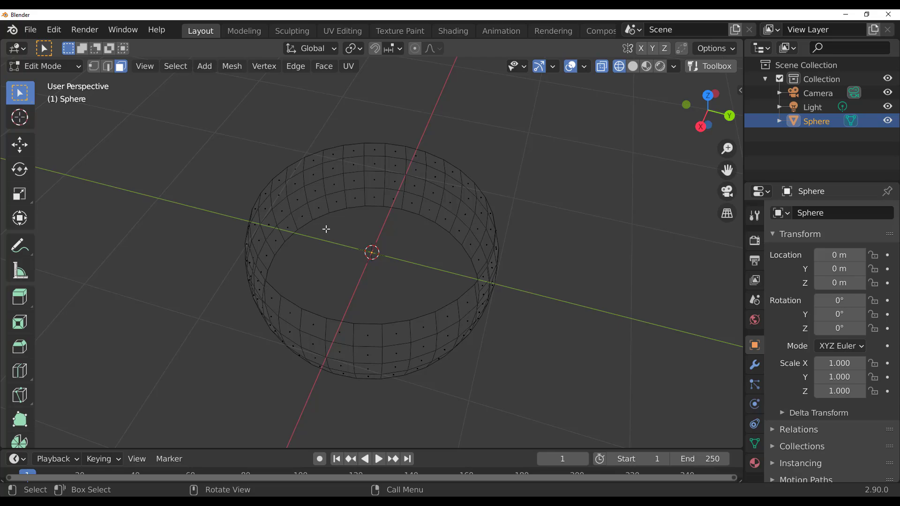
{"action": "left_click", "coordinate": [107, 66]}
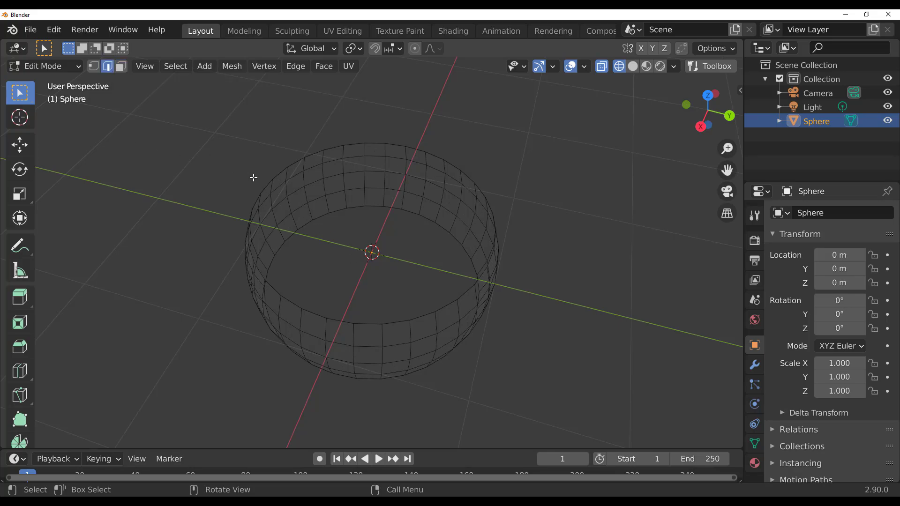
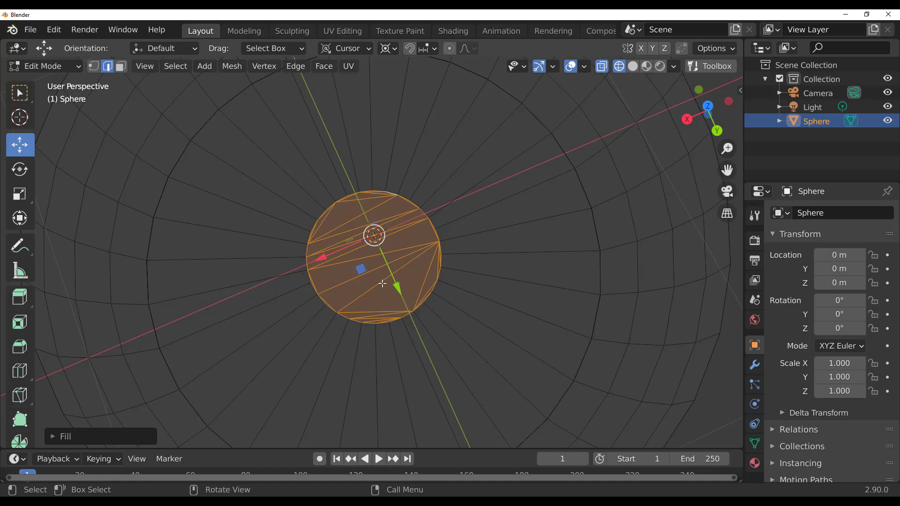
Scale the filled centre disc of the band's closed floor down to a smaller disc.
{"action": "middle_click_drag", "start_coordinate": [382, 283], "coordinate": [332, 272]}
{"action": "key", "text": "s"}
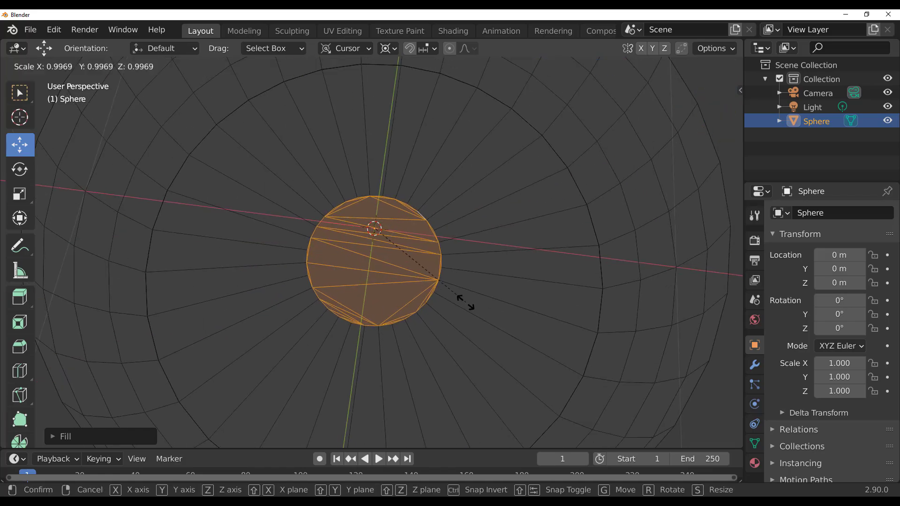
{"action": "left_click", "coordinate": [396, 279]}
Move the centre disc down along Z until it is level with the band's lower rim, fine-tuning in the back orthographic view.
{"action": "middle_click_drag", "start_coordinate": [396, 279], "coordinate": [352, 142]}
{"action": "key", "text": "g"}
{"action": "key", "text": "z"}
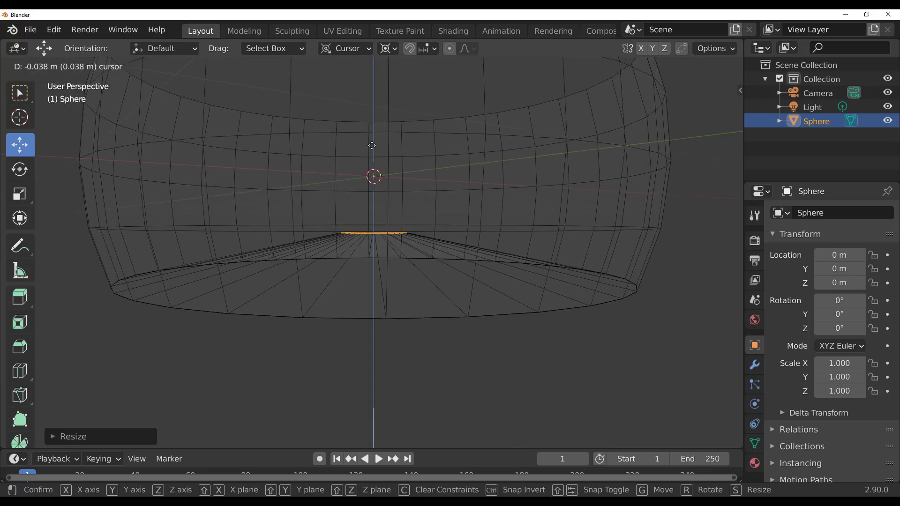
{"action": "left_click", "coordinate": [372, 178]}
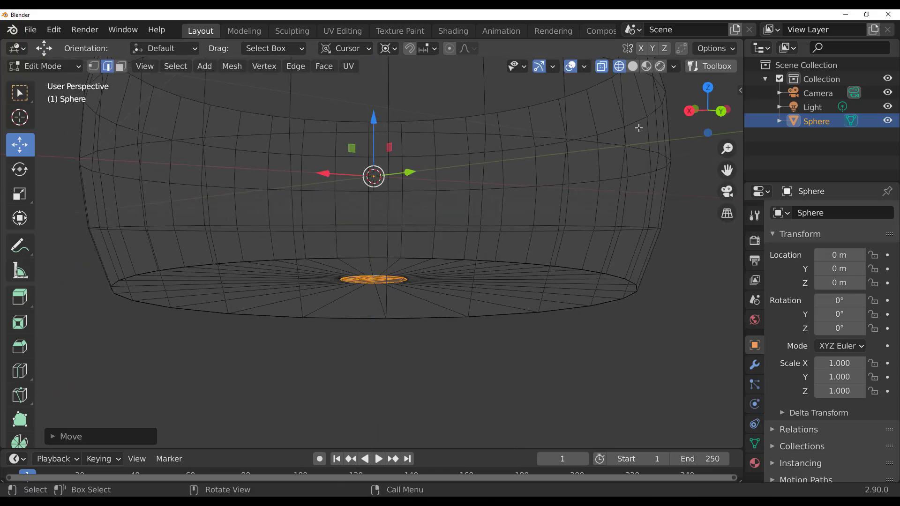
{"action": "left_click", "coordinate": [721, 111]}
{"action": "key", "text": "g"}
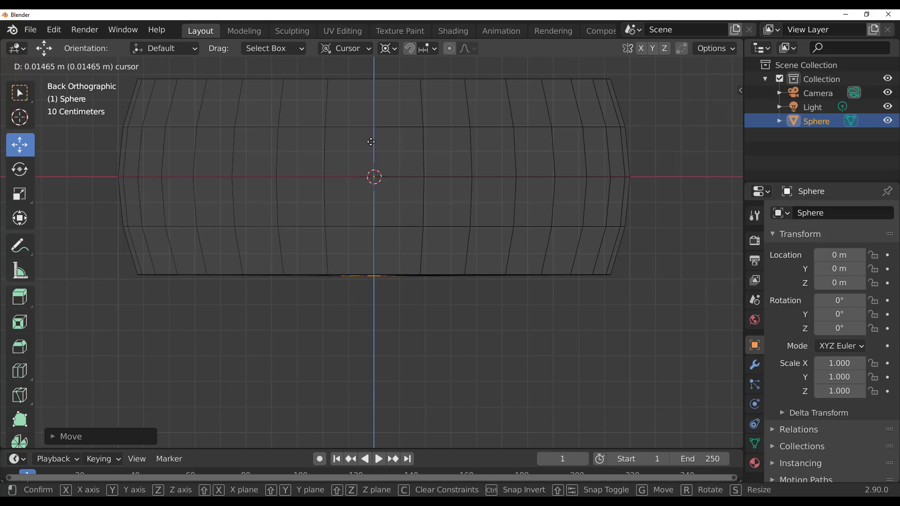
{"action": "left_click", "coordinate": [369, 140]}
{"action": "middle_click_drag", "start_coordinate": [369, 140], "coordinate": [345, 304]}
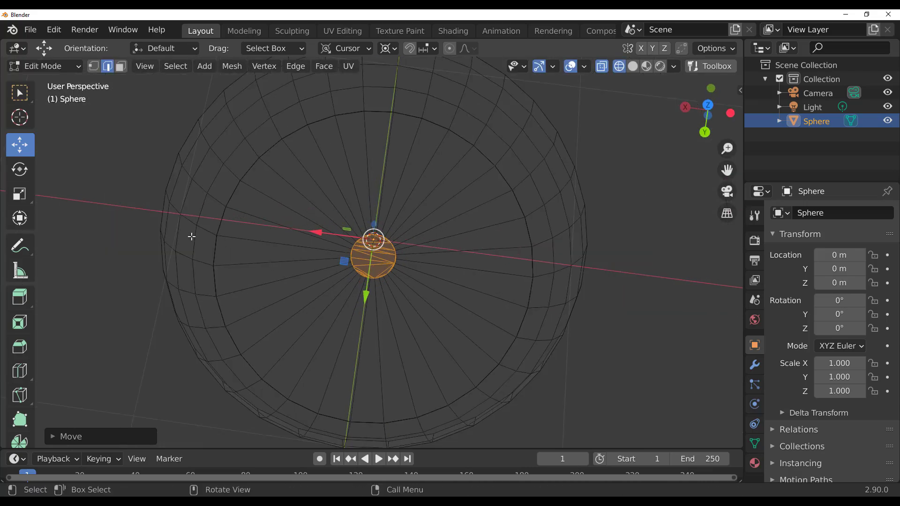
Add three concentric loop cuts to the basket floor between the rim and the centre disc.
{"action": "left_click", "coordinate": [20, 371]}
{"action": "left_click_drag", "start_coordinate": [258, 282], "coordinate": [216, 296]}
{"action": "left_click_drag", "start_coordinate": [301, 260], "coordinate": [284, 268]}
{"action": "left_click_drag", "start_coordinate": [331, 251], "coordinate": [328, 255]}
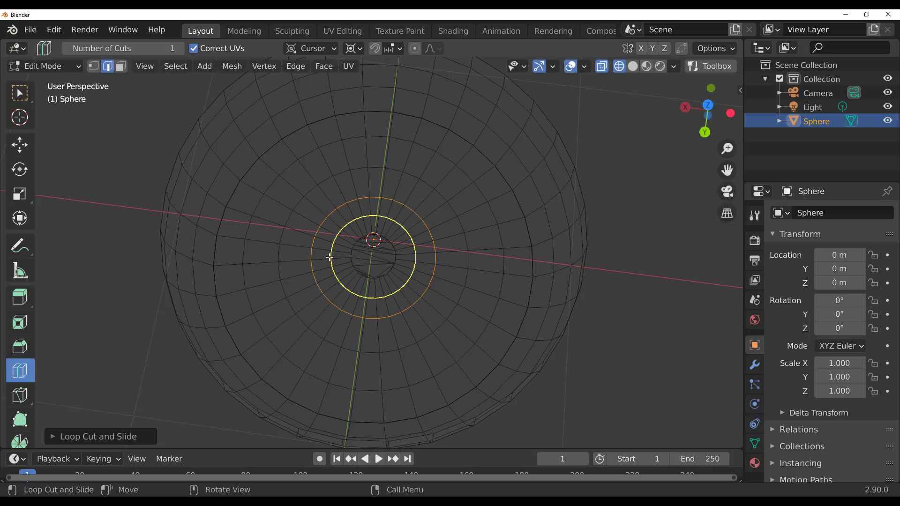
{"action": "left_click", "coordinate": [20, 143]}
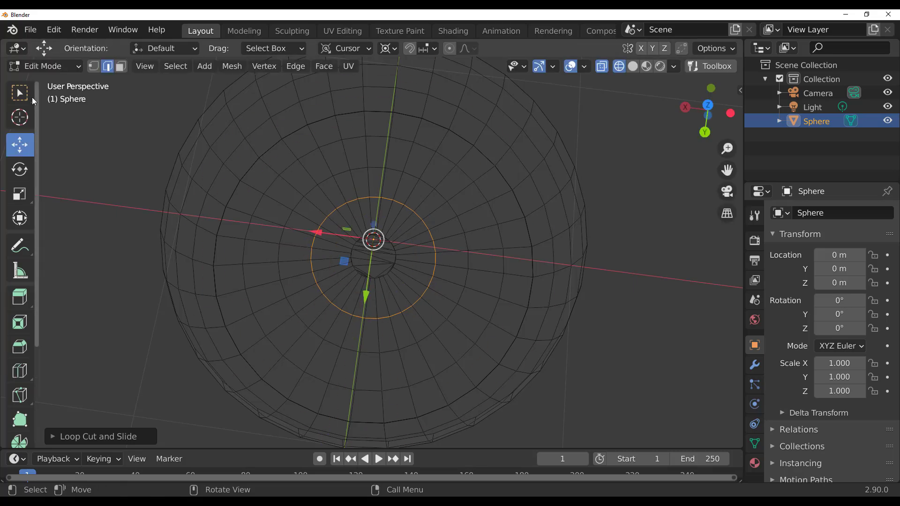
Switch the viewport to solid shading and return the basket to Object Mode.
{"action": "key", "text": "z"}
{"action": "left_click", "coordinate": [347, 131]}
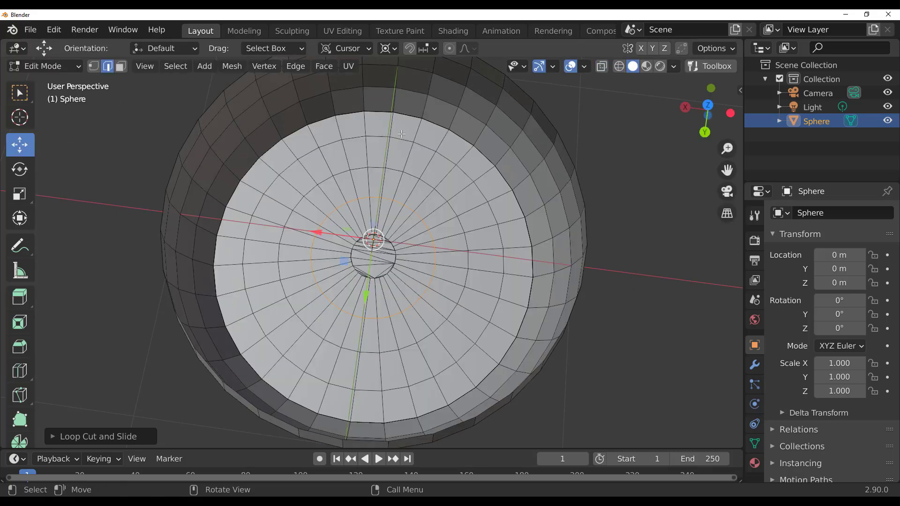
{"action": "middle_click_drag", "start_coordinate": [483, 253], "coordinate": [476, 183]}
{"action": "middle_click_drag", "start_coordinate": [521, 251], "coordinate": [505, 243]}
{"action": "scroll", "coordinate": [504, 244], "scroll_direction": "down", "scroll_amount": 3}
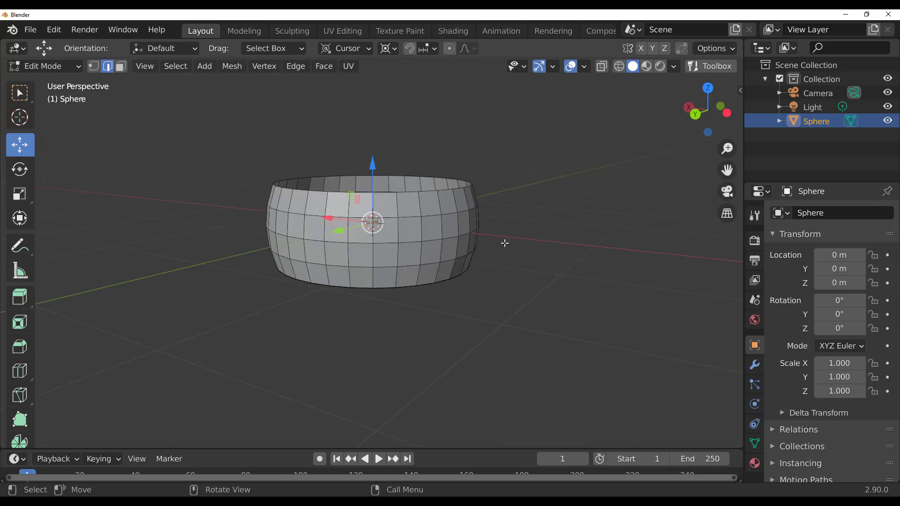
{"action": "key", "text": "Tab"}
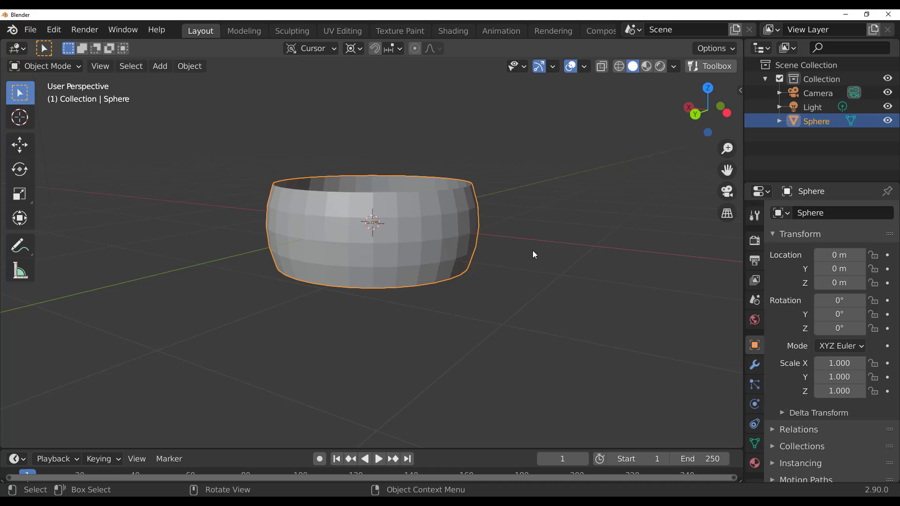
Add a micro mesh to the basket and choose the woven preset with paired horizontal and vertical round strands.
{"action": "key", "text": "n"}
{"action": "left_click", "coordinate": [735, 373]}
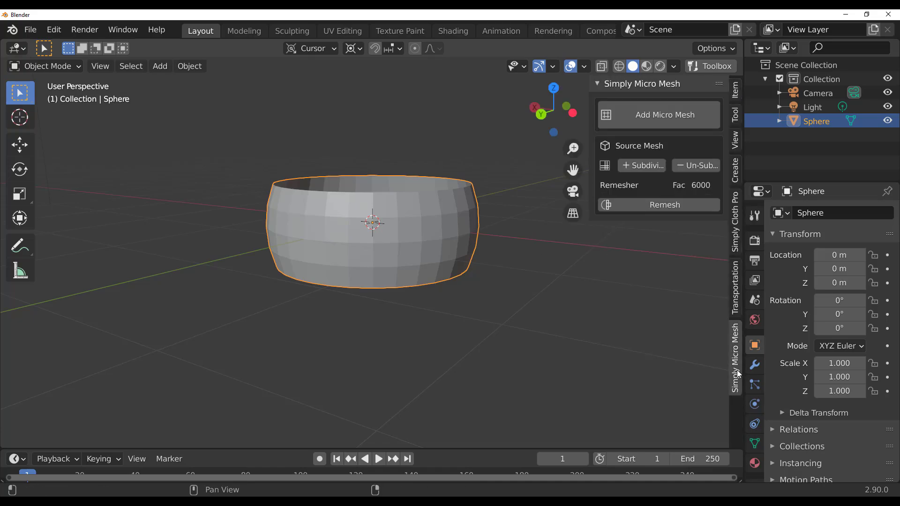
{"action": "left_click", "coordinate": [688, 112]}
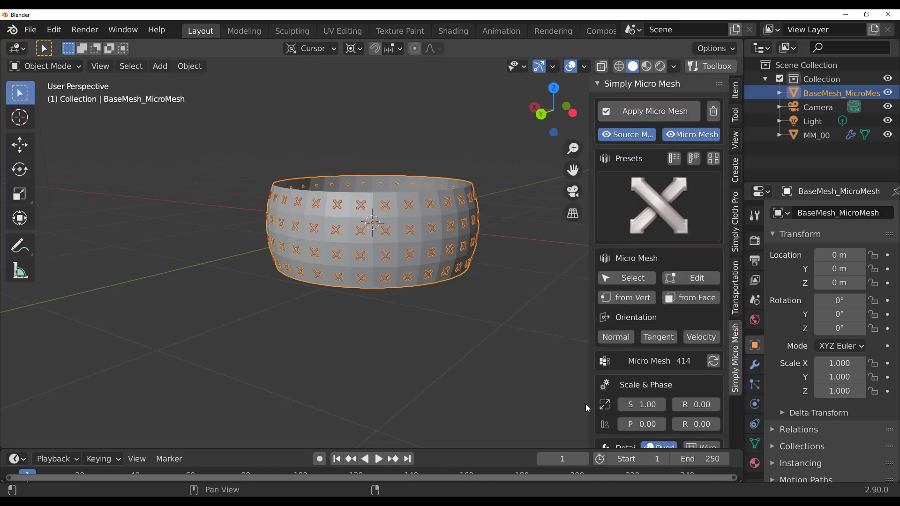
{"action": "left_click", "coordinate": [688, 194]}
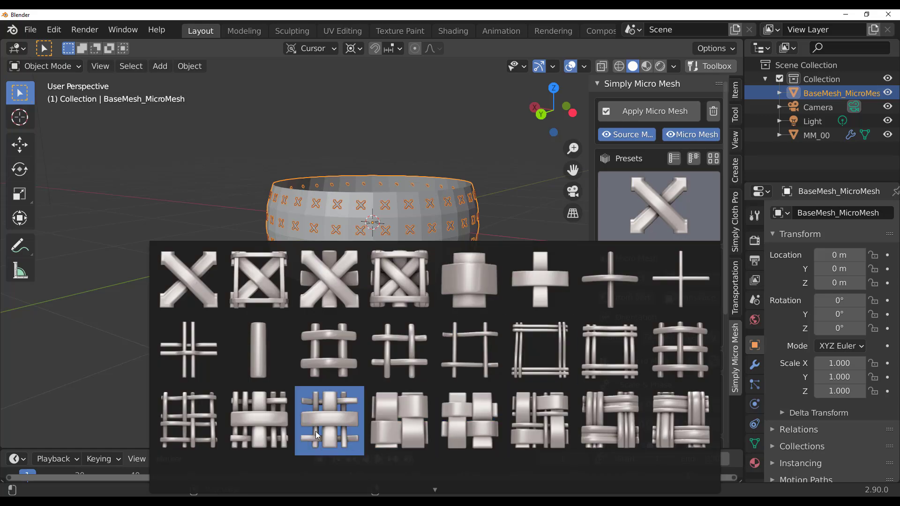
{"action": "mouse_move", "coordinate": [436, 491]}
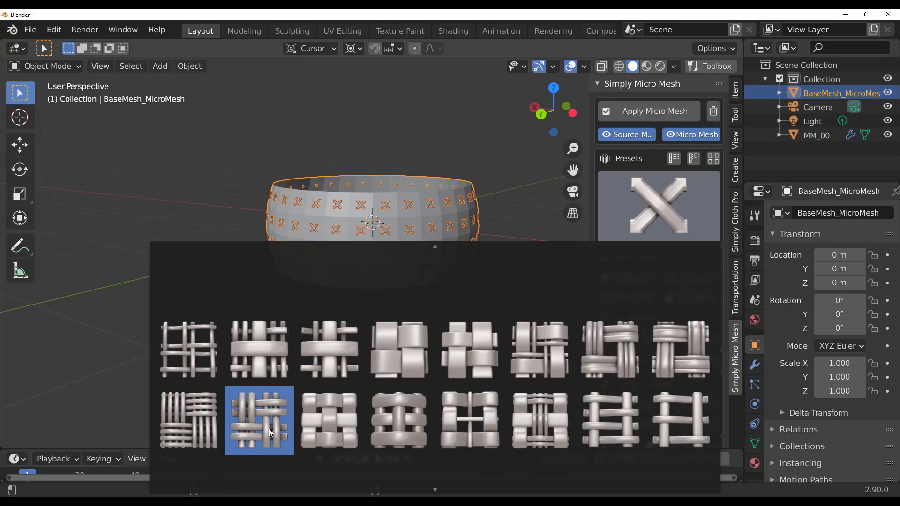
{"action": "left_click", "coordinate": [266, 426]}
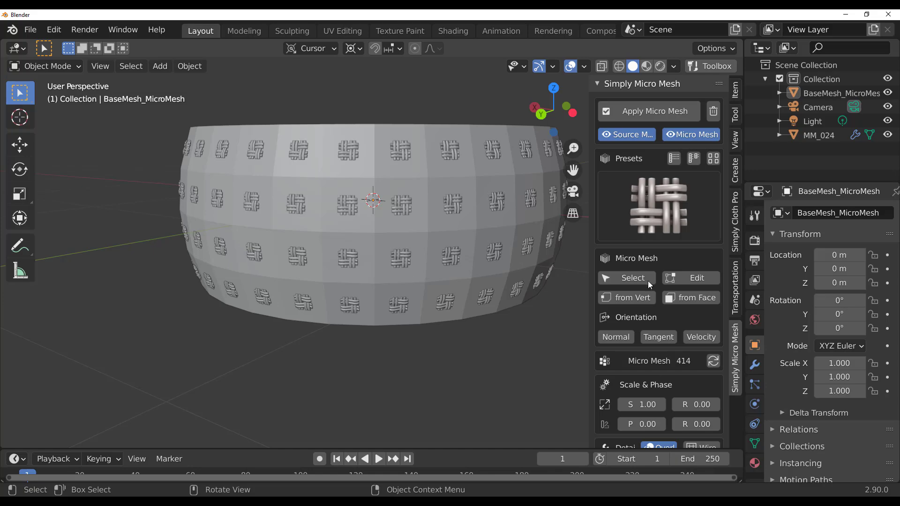
Set the micro mesh scale to 2.95 and check the weave on the basket's floor.
{"action": "left_click_drag", "start_coordinate": [648, 404], "coordinate": [658, 403]}
{"action": "scroll", "coordinate": [346, 224], "scroll_direction": "down", "scroll_amount": 5}
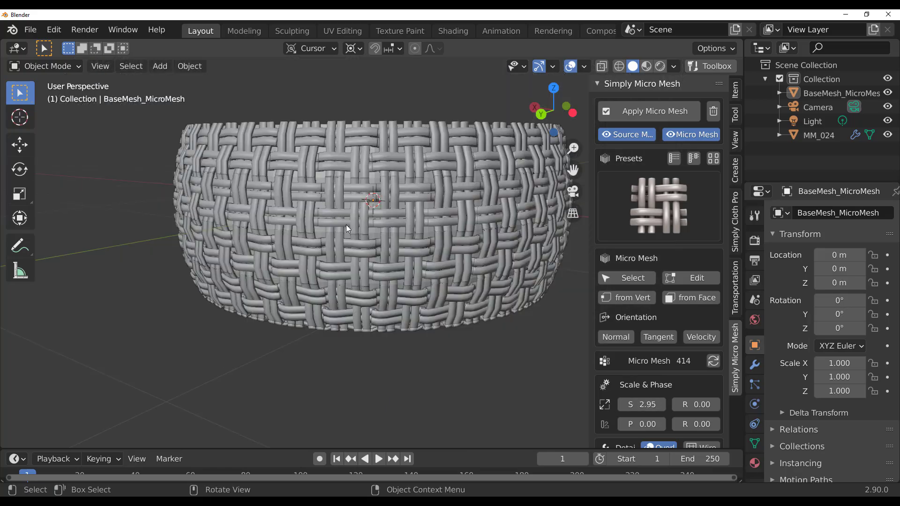
{"action": "middle_click_drag", "start_coordinate": [346, 224], "coordinate": [375, 317]}
{"action": "scroll", "coordinate": [376, 316], "scroll_direction": "up", "scroll_amount": 6}
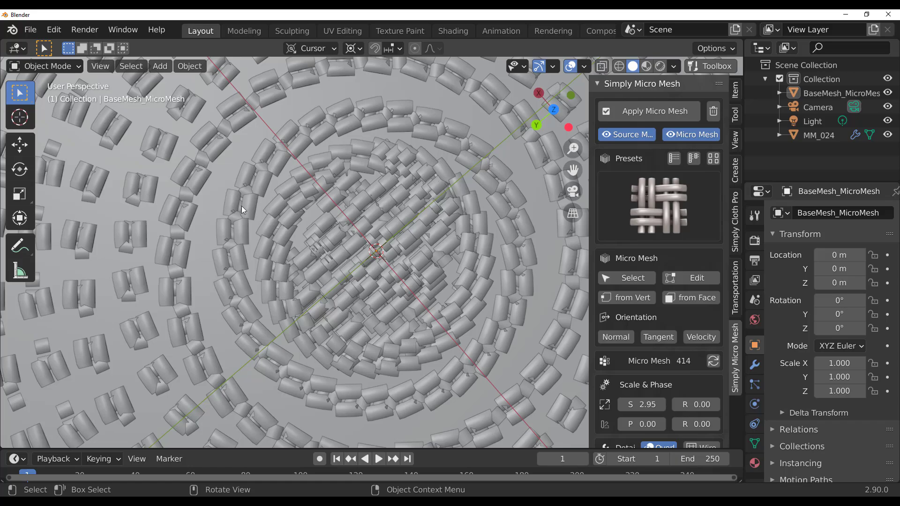
{"action": "scroll", "coordinate": [274, 270], "scroll_direction": "down", "scroll_amount": 3}
Subdivide the basket's source mesh once to make the weave finer.
{"action": "scroll", "coordinate": [656, 337], "scroll_direction": "down", "scroll_amount": 8}
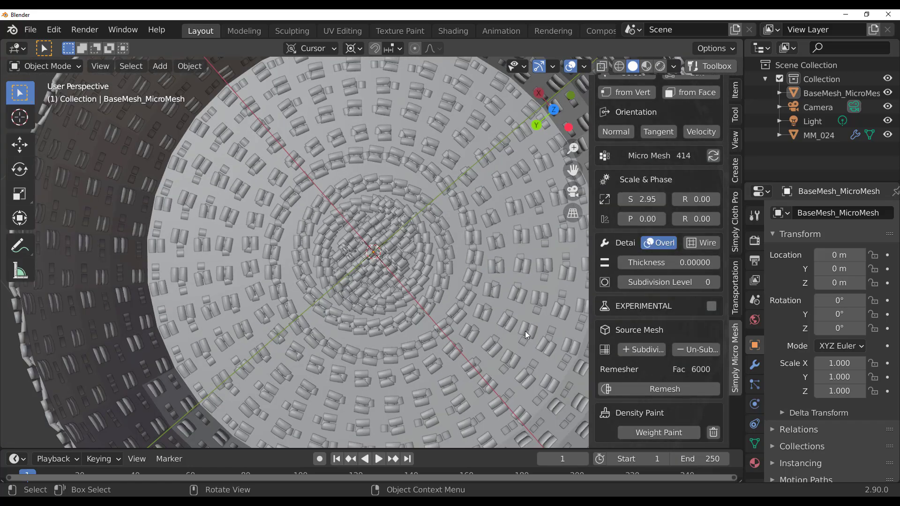
{"action": "middle_click_drag", "start_coordinate": [383, 336], "coordinate": [345, 172]}
{"action": "scroll", "coordinate": [345, 173], "scroll_direction": "down", "scroll_amount": 4}
{"action": "middle_click_drag", "start_coordinate": [386, 195], "coordinate": [277, 154]}
{"action": "left_click", "coordinate": [641, 350]}
{"action": "scroll", "coordinate": [277, 154], "scroll_direction": "down", "scroll_amount": 5}
{"action": "middle_click_drag", "start_coordinate": [379, 211], "coordinate": [397, 275]}
Apply the micro mesh and select the resulting woven basket object.
{"action": "scroll", "coordinate": [682, 235], "scroll_direction": "up", "scroll_amount": 8}
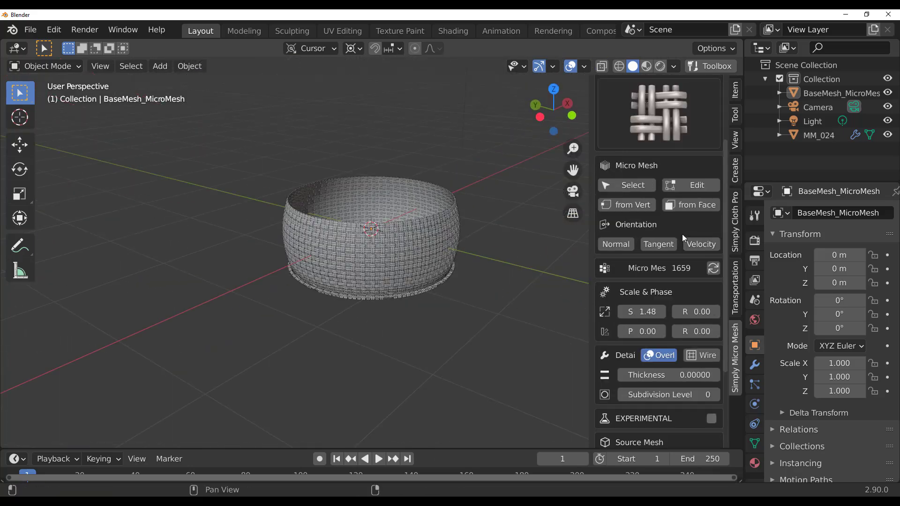
{"action": "left_click", "coordinate": [657, 111]}
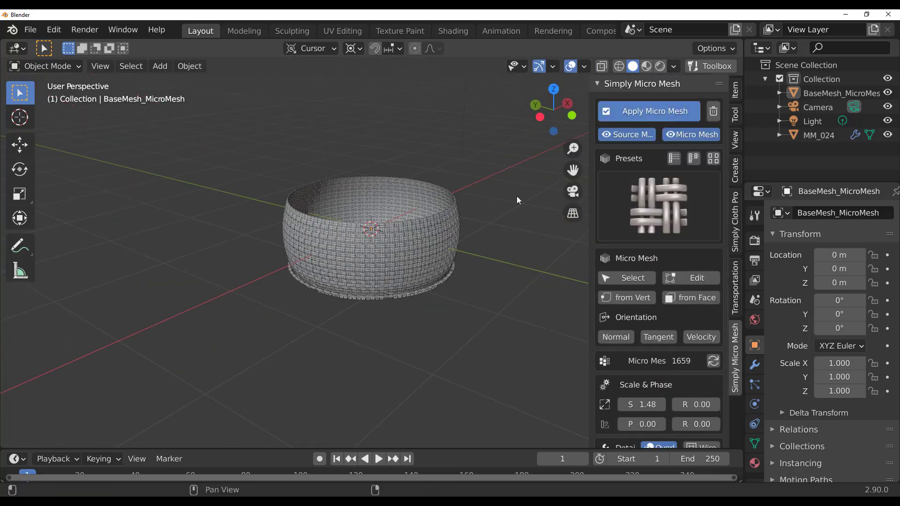
{"action": "middle_click_drag", "start_coordinate": [452, 311], "coordinate": [374, 334]}
{"action": "left_click", "coordinate": [329, 289]}
{"action": "middle_click_drag", "start_coordinate": [311, 345], "coordinate": [4, 245]}
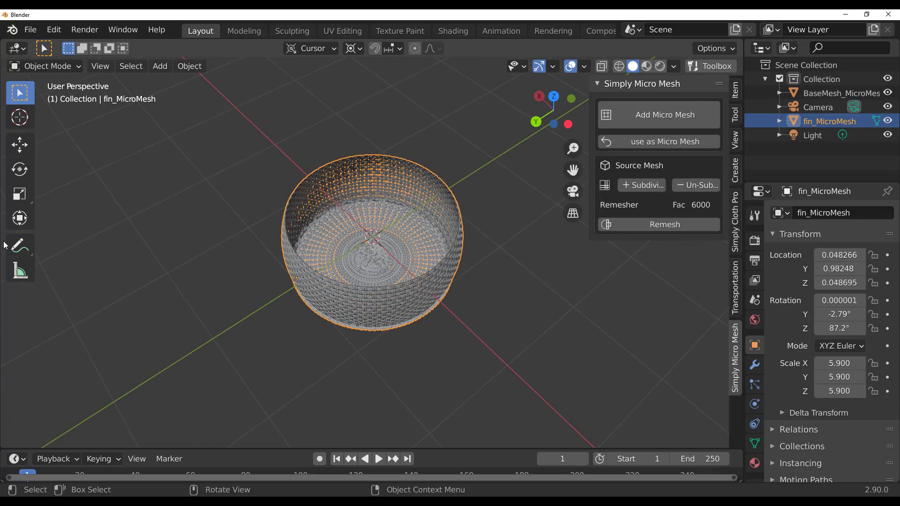
Move the woven basket in the XY plane away from its source mesh, to about X 1.29 m and Y 3.67 m.
{"action": "left_click", "coordinate": [25, 148]}
{"action": "left_click_drag", "start_coordinate": [338, 235], "coordinate": [59, 296]}
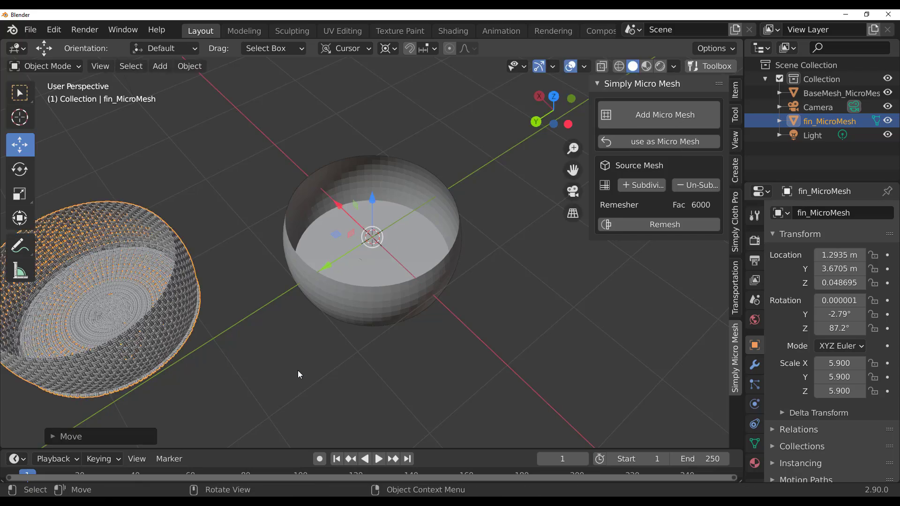
{"action": "middle_click_drag", "start_coordinate": [297, 370], "coordinate": [476, 272]}
{"action": "scroll", "coordinate": [327, 308], "scroll_direction": "up", "scroll_amount": 1}
{"action": "scroll", "coordinate": [370, 316], "scroll_direction": "down", "scroll_amount": 4}
{"action": "scroll", "coordinate": [465, 268], "scroll_direction": "up", "scroll_amount": 5}
{"action": "left_click", "coordinate": [480, 167]}
{"action": "middle_click_drag", "start_coordinate": [480, 167], "coordinate": [504, 280]}
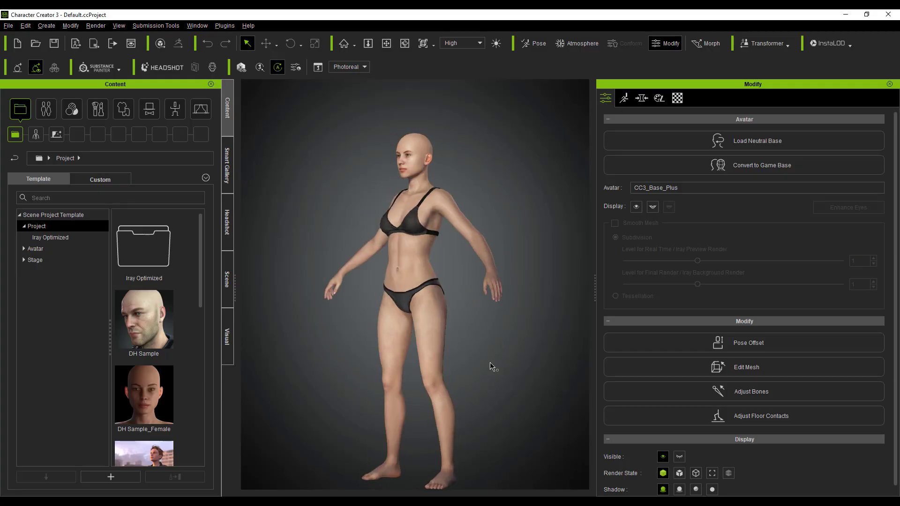
Switch to Character Creator 3, examine the female avatar's head and body up close and open the file commands.
{"action": "scroll", "coordinate": [497, 329], "scroll_direction": "up", "scroll_amount": 4}
{"action": "middle_click_drag", "start_coordinate": [481, 108], "coordinate": [476, 192]}
{"action": "scroll", "coordinate": [477, 197], "scroll_direction": "up", "scroll_amount": 4}
{"action": "middle_click_drag", "start_coordinate": [506, 230], "coordinate": [677, 309]}
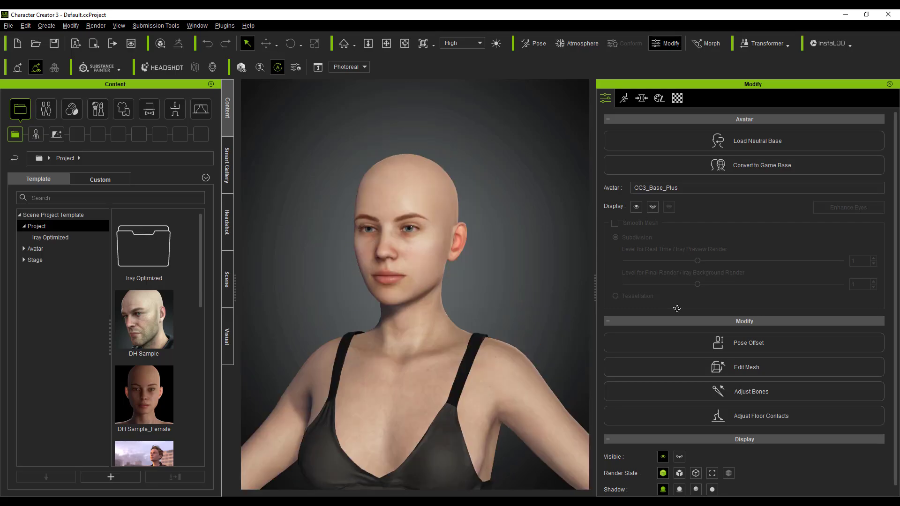
{"action": "left_click", "coordinate": [8, 25]}
{"action": "mouse_move", "coordinate": [107, 113]}
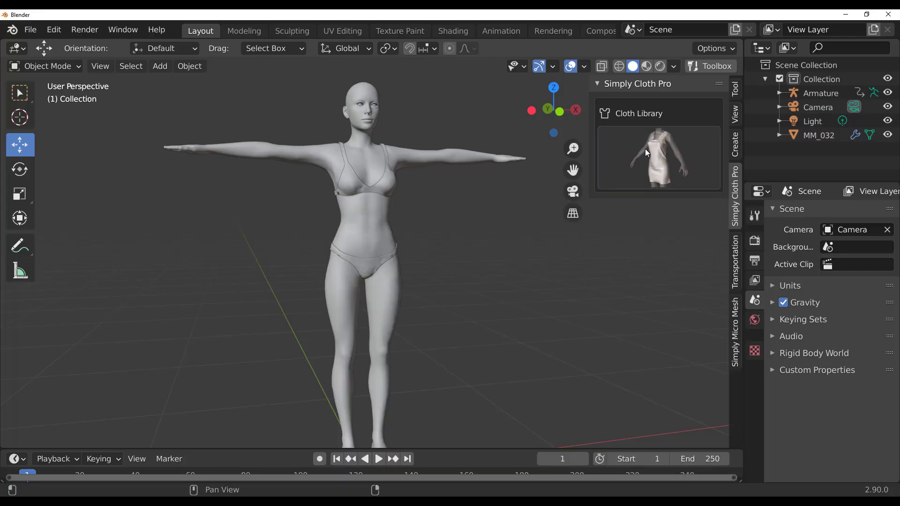
Switch to Blender, add the dress from the Simply Cloth Pro library and lower it to Z 1.291 m on the avatar.
{"action": "left_click", "coordinate": [645, 148]}
{"action": "left_click", "coordinate": [558, 264]}
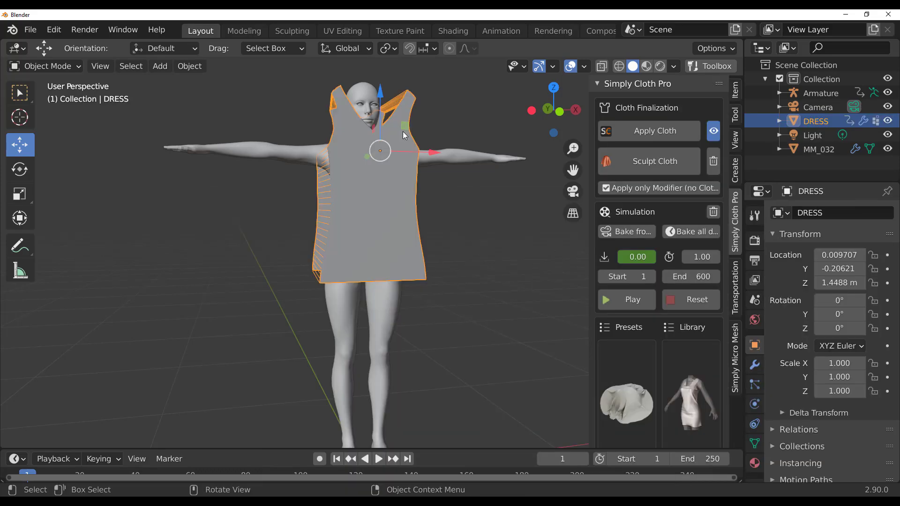
{"action": "left_click_drag", "start_coordinate": [380, 92], "coordinate": [380, 139]}
{"action": "middle_click_drag", "start_coordinate": [300, 234], "coordinate": [324, 243]}
Run the cloth simulation to drape the dress on the avatar.
{"action": "left_click", "coordinate": [627, 299]}
{"action": "middle_click_drag", "start_coordinate": [408, 311], "coordinate": [463, 312]}
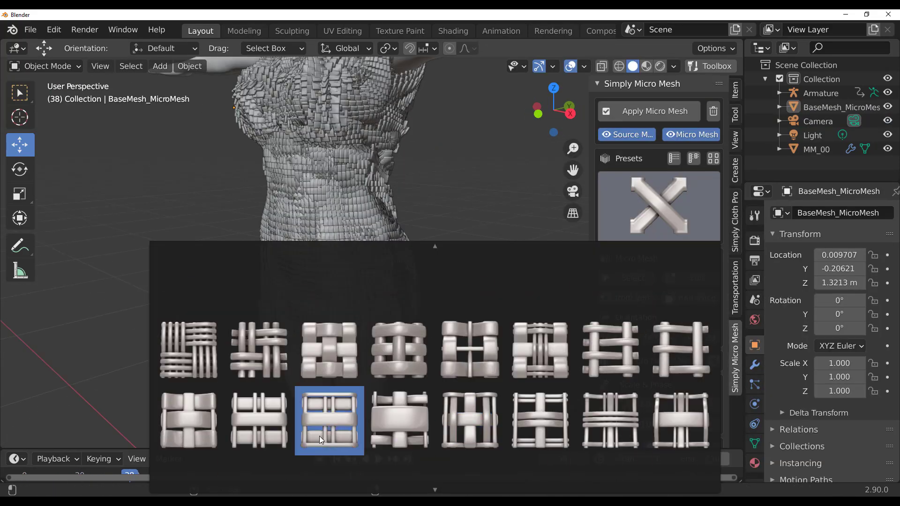
{"action": "left_click", "coordinate": [327, 411]}
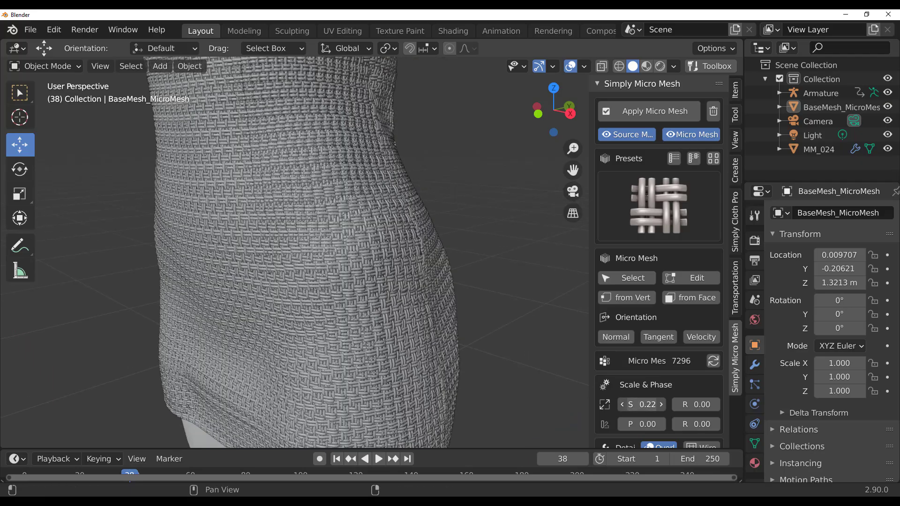
Set the orientation of the dress's micro mesh to Velocity.
{"action": "middle_click_drag", "start_coordinate": [375, 197], "coordinate": [368, 339]}
{"action": "scroll", "coordinate": [454, 369], "scroll_direction": "down", "scroll_amount": 5}
{"action": "left_click", "coordinate": [698, 337]}
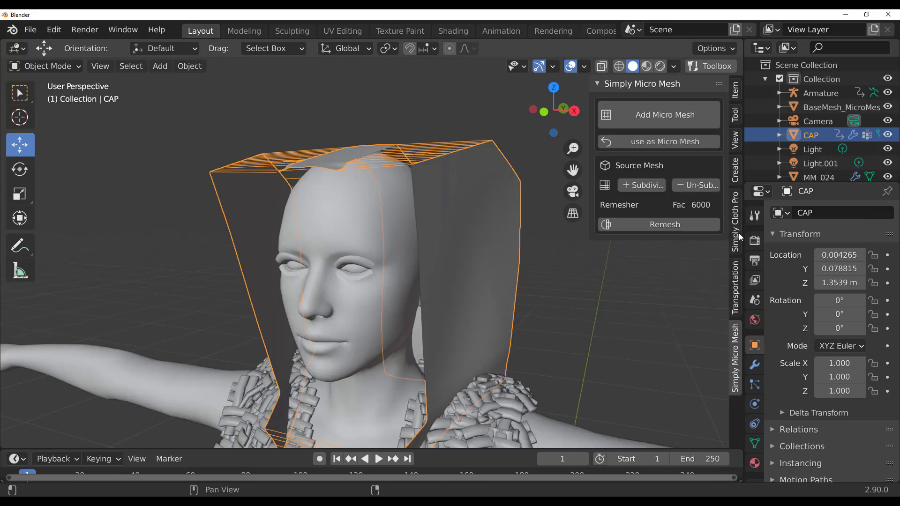
Simulate the cloth cap to frame 20 so it wraps around the avatar's head.
{"action": "left_click", "coordinate": [737, 225]}
{"action": "left_click", "coordinate": [630, 300]}
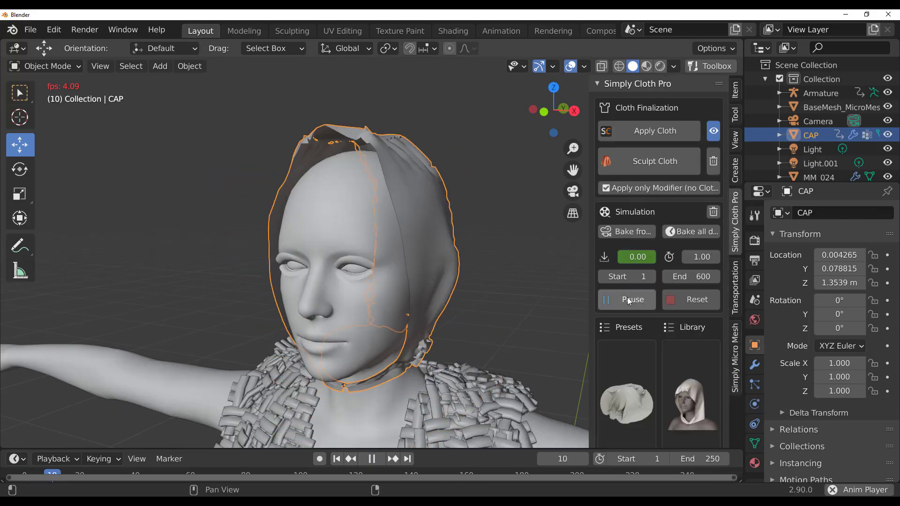
{"action": "left_click", "coordinate": [628, 301]}
{"action": "middle_click_drag", "start_coordinate": [562, 285], "coordinate": [527, 276]}
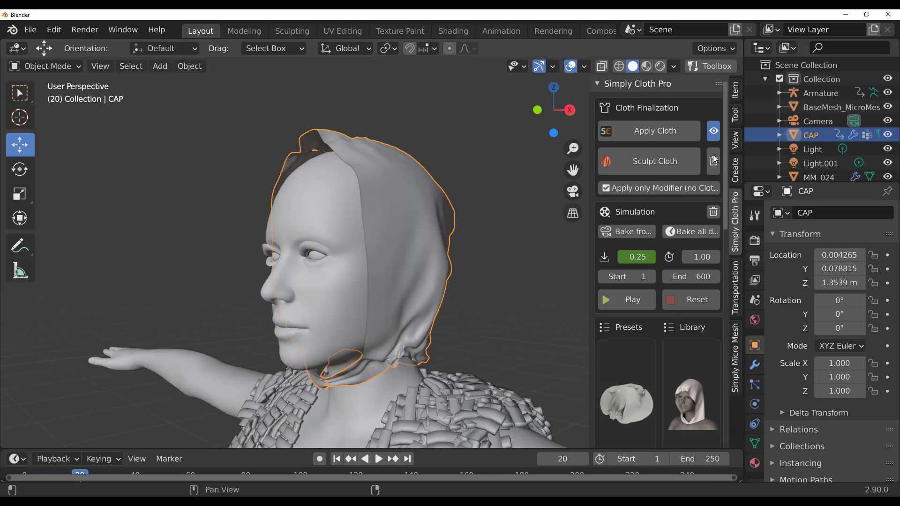
Apply the simulated cloth to the cap on the avatar's head.
{"action": "left_click", "coordinate": [665, 132]}
{"action": "middle_click_drag", "start_coordinate": [399, 318], "coordinate": [443, 315]}
{"action": "left_click", "coordinate": [658, 241]}
{"action": "scroll", "coordinate": [443, 316], "scroll_direction": "down", "scroll_amount": 6}
{"action": "left_click", "coordinate": [30, 30]}
{"action": "left_click", "coordinate": [30, 30]}
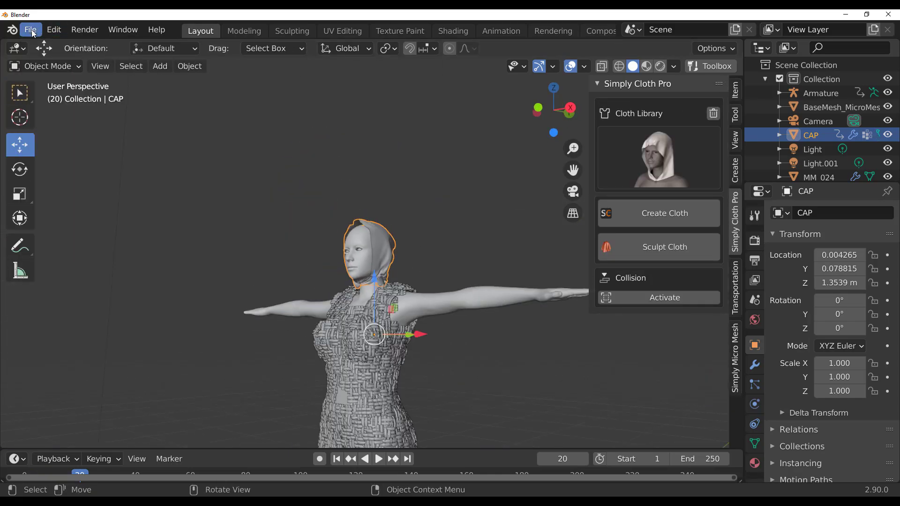
{"action": "left_click", "coordinate": [30, 30]}
{"action": "middle_click_drag", "start_coordinate": [324, 295], "coordinate": [215, 317]}
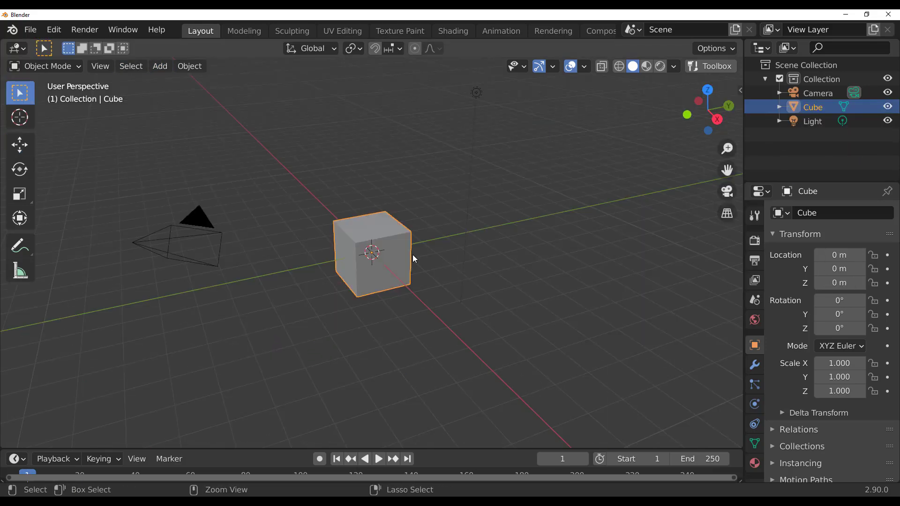
Give the default cube a level 3 subdivision surface in a new scene and shade it smooth.
{"action": "key", "text": "ctrl+3"}
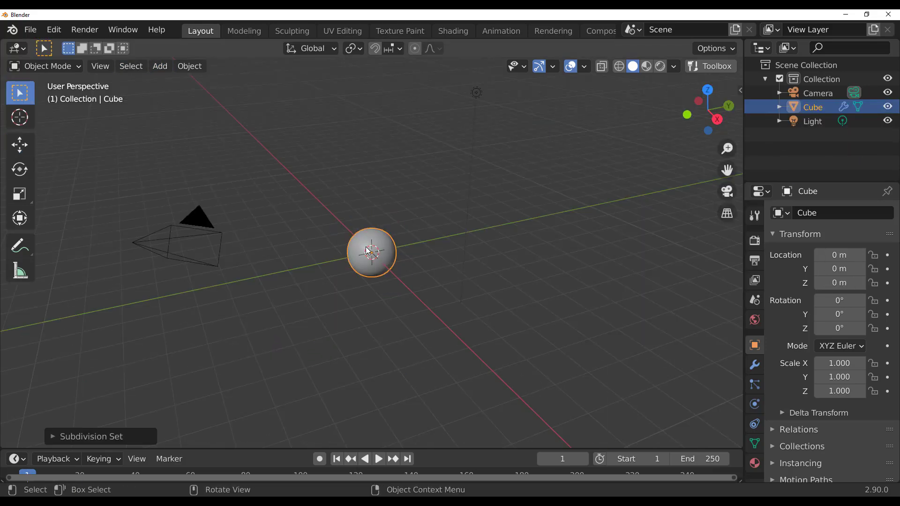
{"action": "right_click", "coordinate": [512, 173]}
{"action": "left_click", "coordinate": [515, 172]}
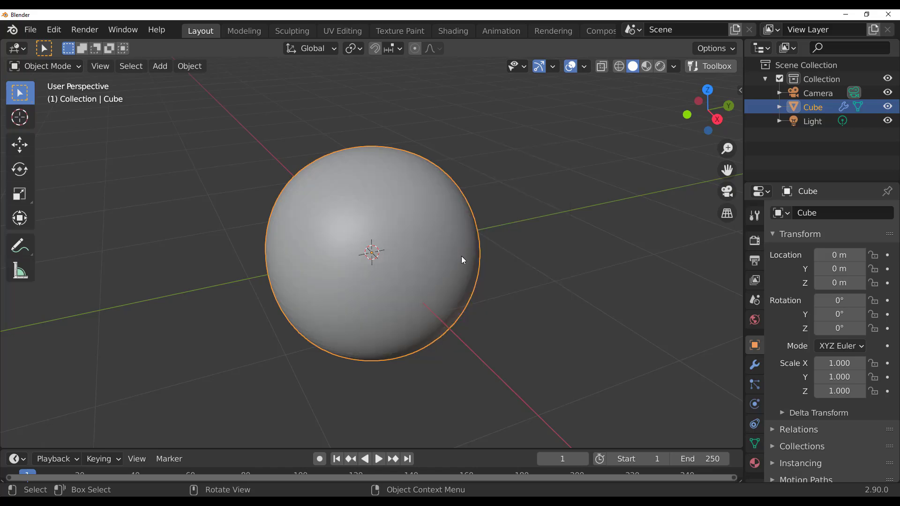
Apply the subdivision surface modifier to the cube.
{"action": "middle_click_drag", "start_coordinate": [461, 256], "coordinate": [428, 274]}
{"action": "left_click", "coordinate": [754, 365]}
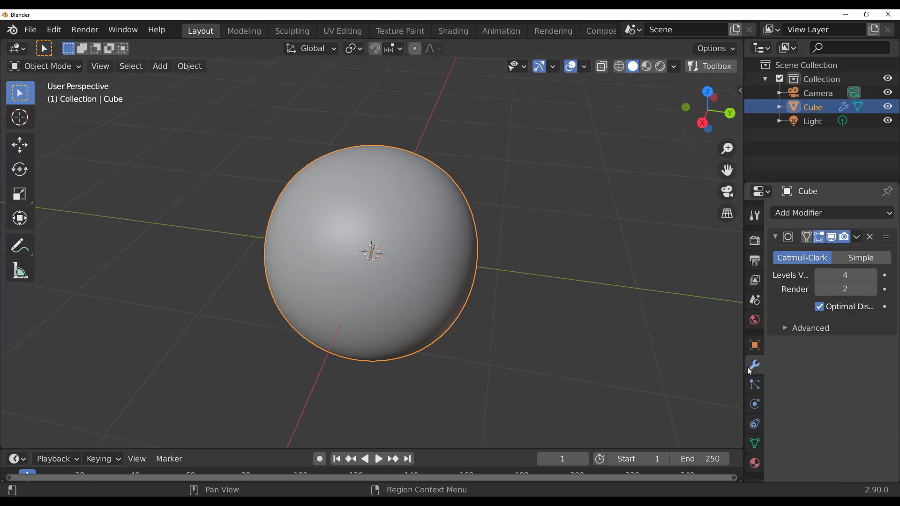
{"action": "left_click", "coordinate": [858, 240]}
{"action": "left_click", "coordinate": [834, 249]}
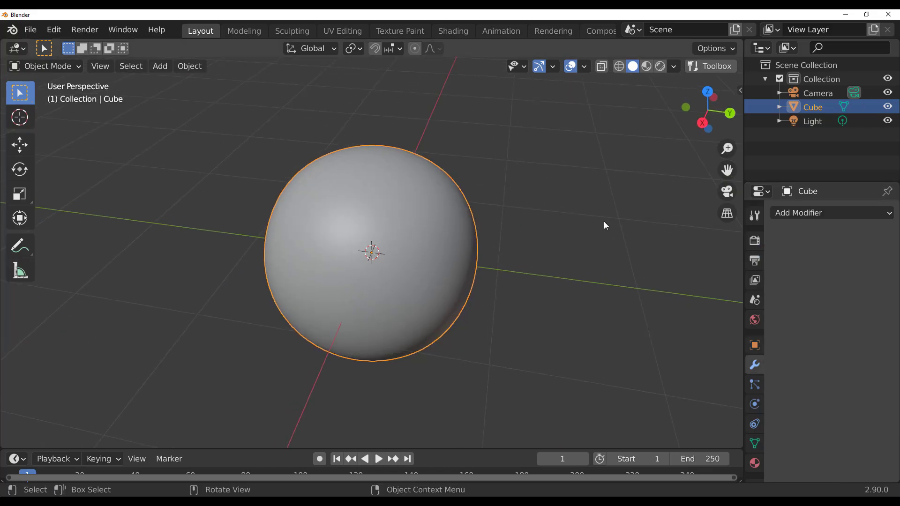
Add a grid mesh at the sphere's centre and scale it up so it extends well beyond the sphere.
{"action": "key", "text": "shift+a"}
{"action": "mouse_move", "coordinate": [626, 212]}
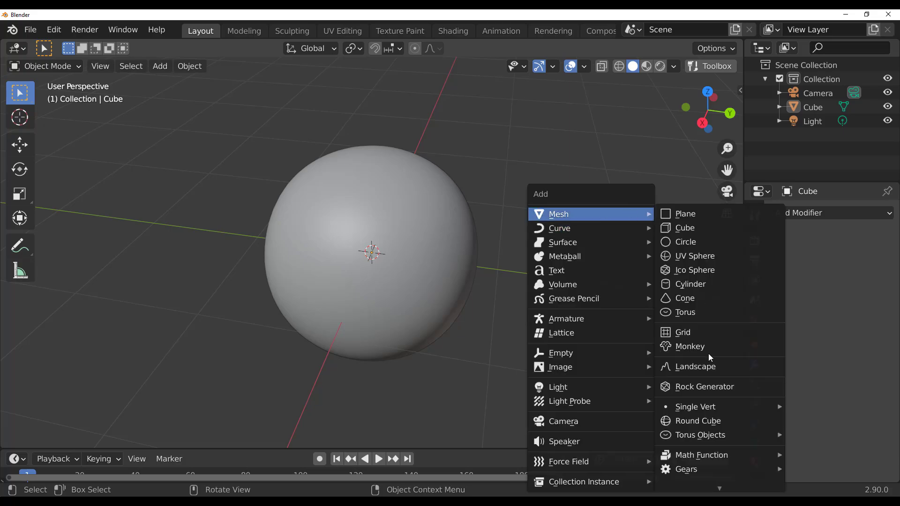
{"action": "left_click", "coordinate": [682, 333]}
{"action": "scroll", "coordinate": [457, 292], "scroll_direction": "down", "scroll_amount": 4}
{"action": "key", "text": "s"}
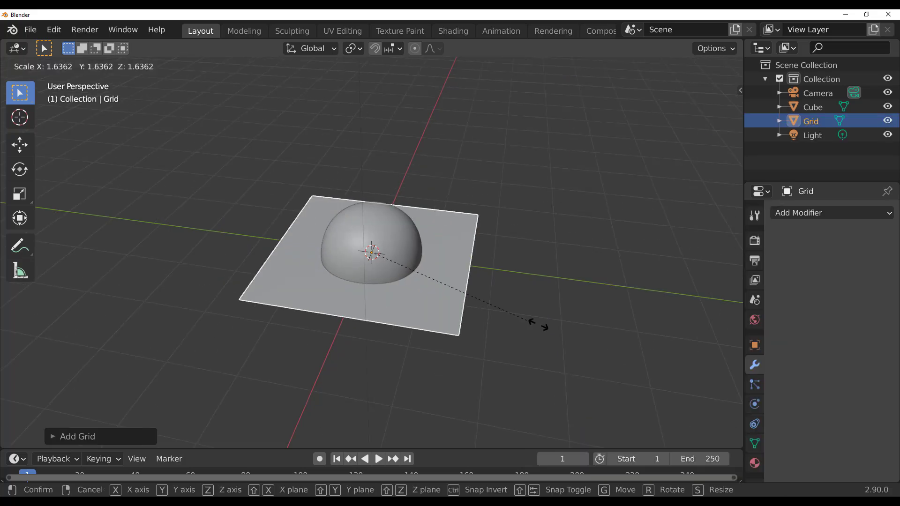
{"action": "left_click", "coordinate": [462, 334]}
{"action": "middle_click_drag", "start_coordinate": [461, 335], "coordinate": [368, 299]}
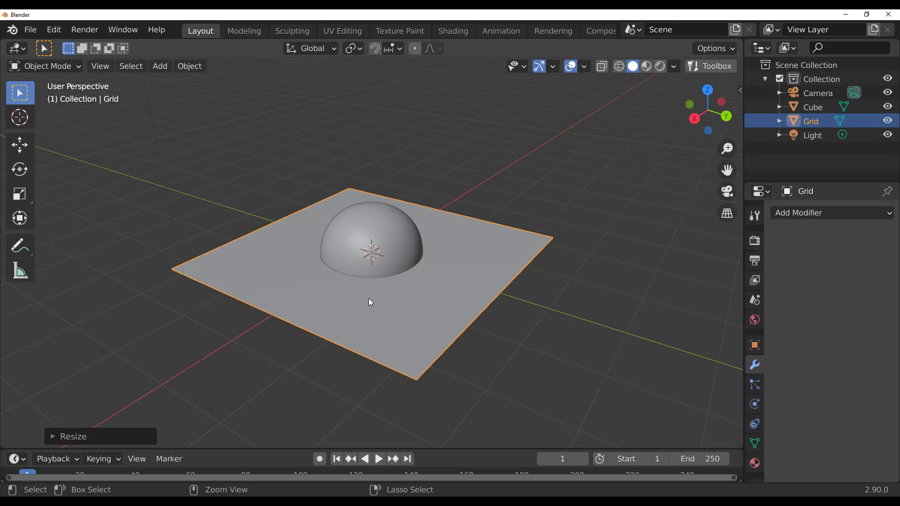
Give the grid a level 2 subdivision surface and apply the modifier.
{"action": "key", "text": "ctrl+2"}
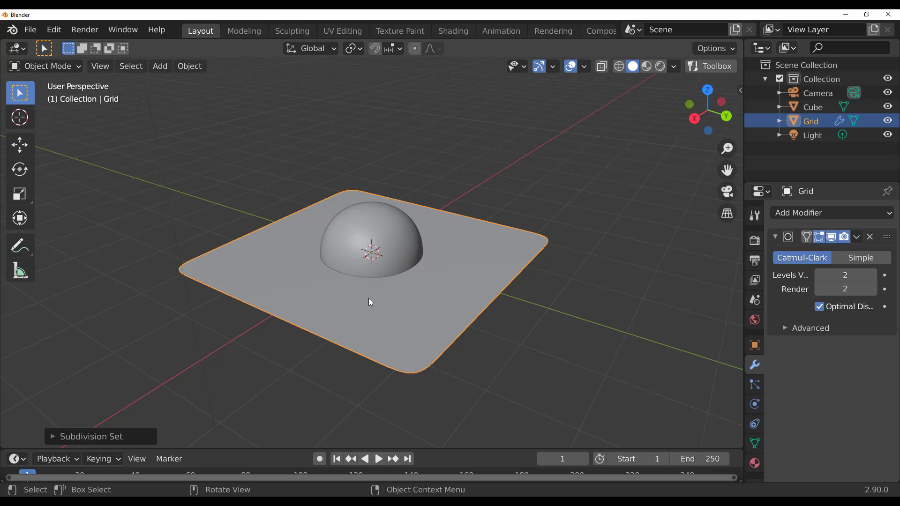
{"action": "left_click", "coordinate": [856, 237]}
{"action": "left_click", "coordinate": [810, 252]}
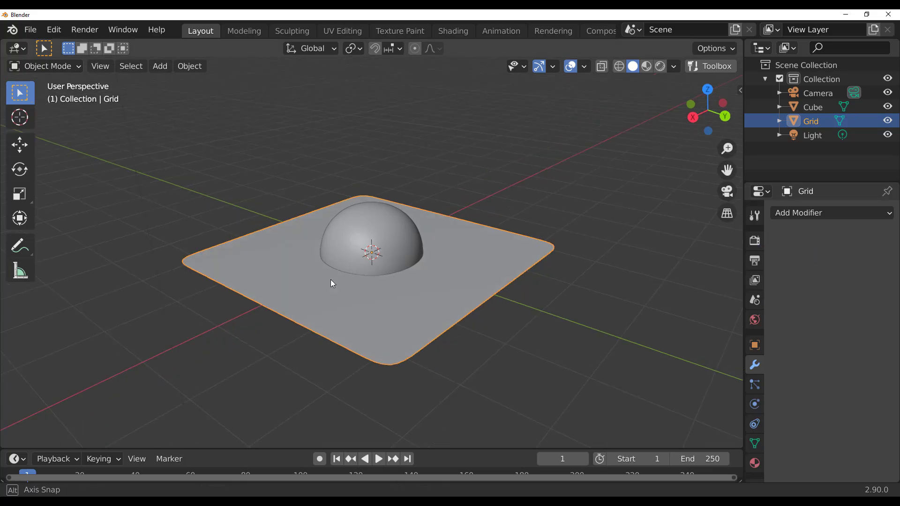
Raise the grid along Z to just above the sphere and enlarge it slightly.
{"action": "middle_click_drag", "start_coordinate": [331, 282], "coordinate": [129, 262]}
{"action": "left_click", "coordinate": [24, 149]}
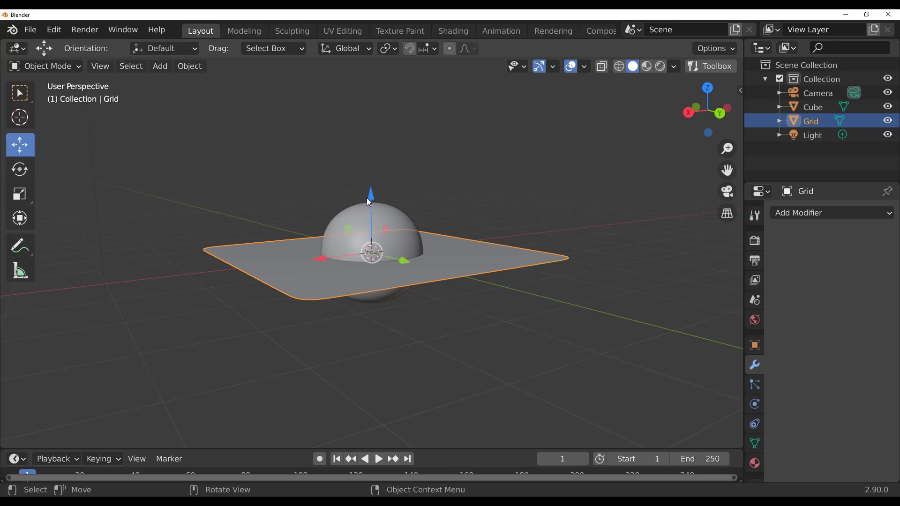
{"action": "left_click_drag", "start_coordinate": [368, 202], "coordinate": [373, 146]}
{"action": "key", "text": "s"}
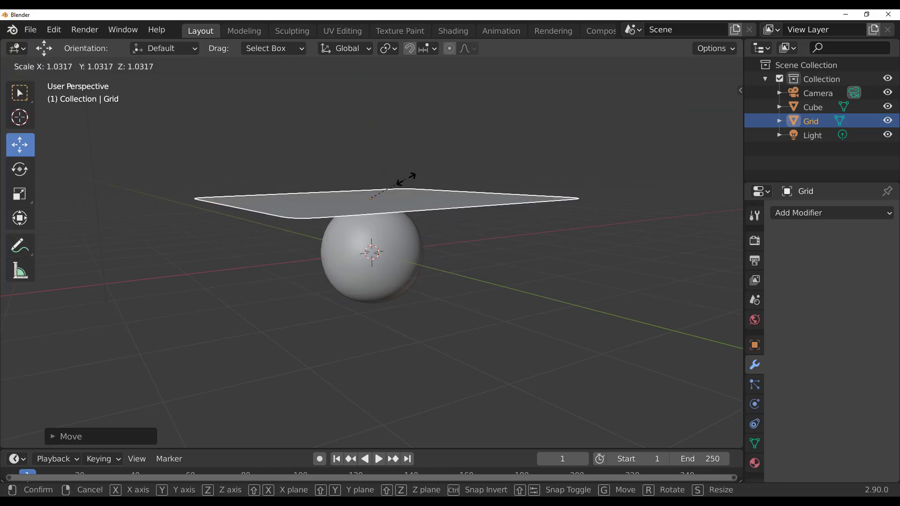
{"action": "left_click", "coordinate": [406, 178]}
Activate Simply Cloth Pro collision on the sphere beneath the grid.
{"action": "left_click", "coordinate": [397, 292]}
{"action": "middle_click_drag", "start_coordinate": [397, 292], "coordinate": [417, 288]}
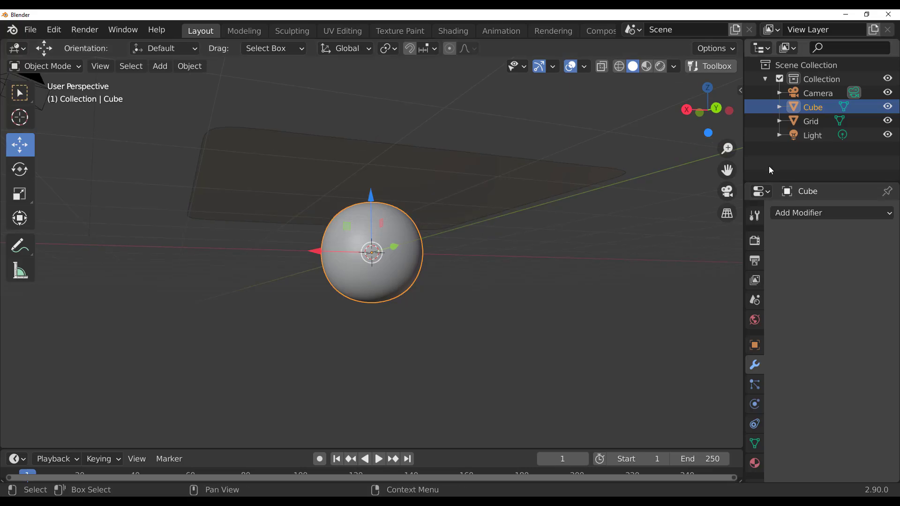
{"action": "left_click", "coordinate": [601, 330]}
{"action": "key", "text": "n"}
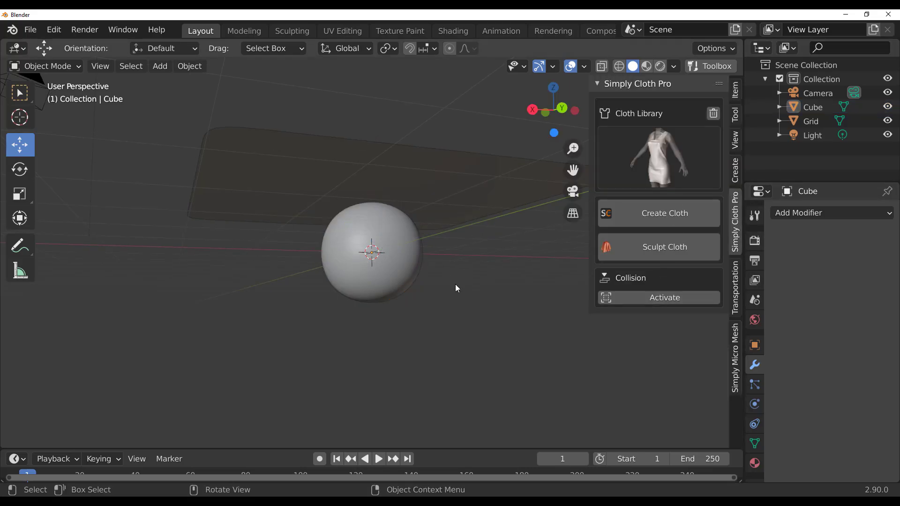
{"action": "middle_click_drag", "start_coordinate": [453, 317], "coordinate": [401, 291]}
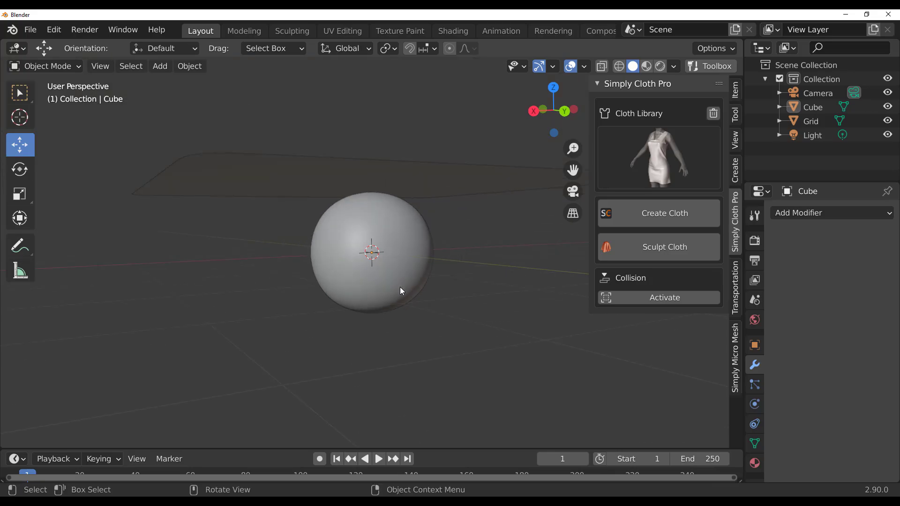
{"action": "scroll", "coordinate": [401, 290], "scroll_direction": "up", "scroll_amount": 2}
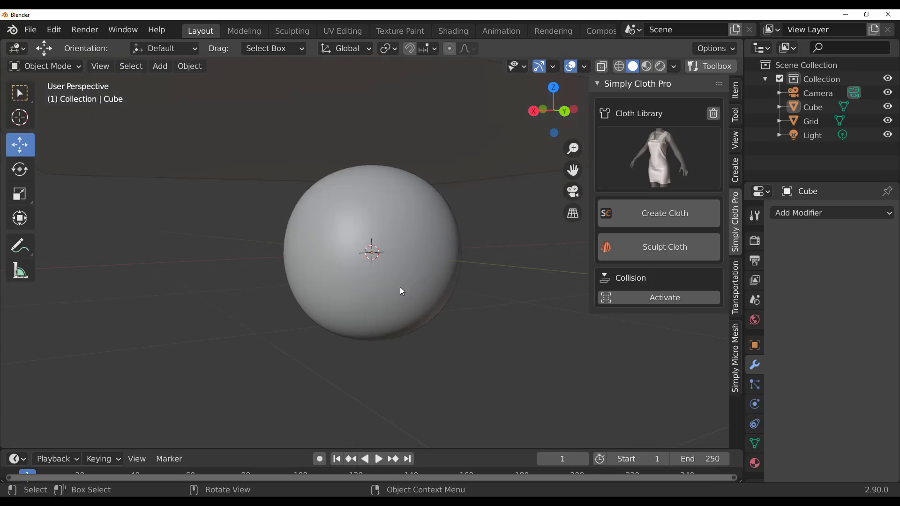
{"action": "left_click", "coordinate": [418, 255]}
{"action": "left_click", "coordinate": [654, 299]}
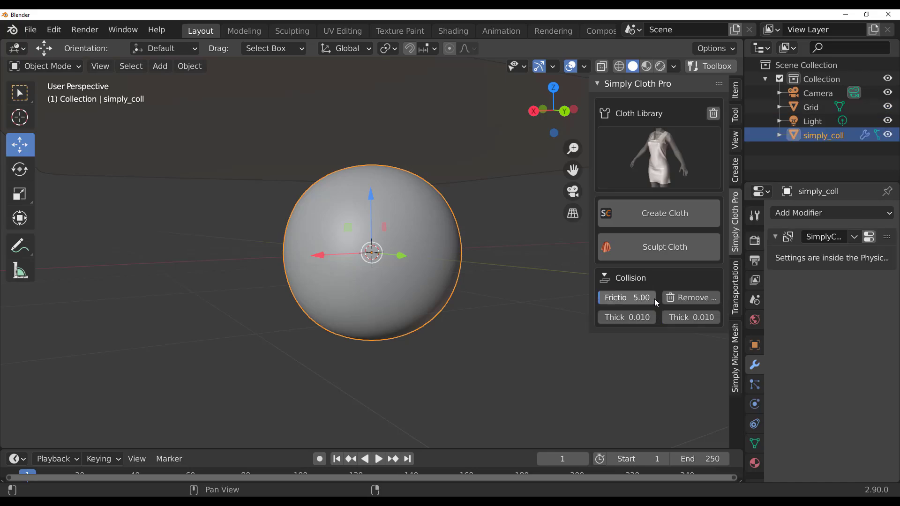
Select the grid above the sphere and look through the garments in the cloth library without choosing one.
{"action": "middle_click_drag", "start_coordinate": [471, 298], "coordinate": [435, 322]}
{"action": "left_click", "coordinate": [425, 205]}
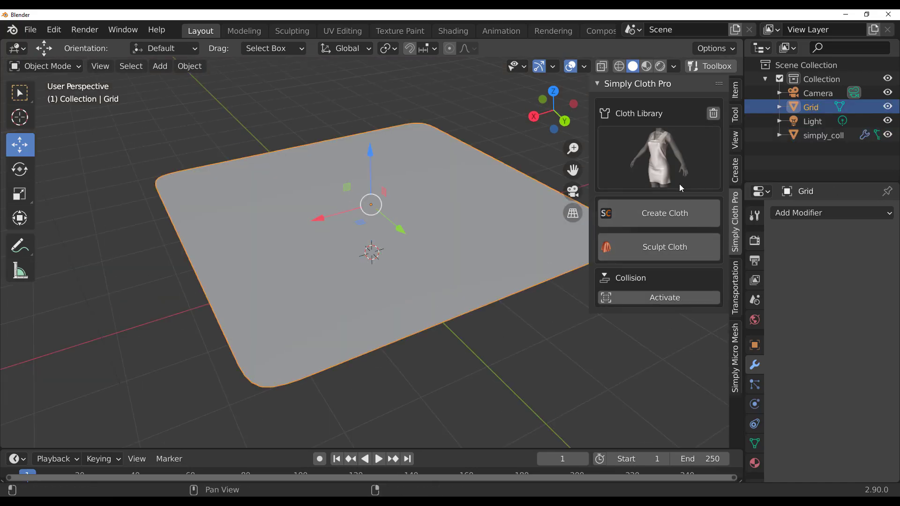
{"action": "left_click", "coordinate": [674, 156]}
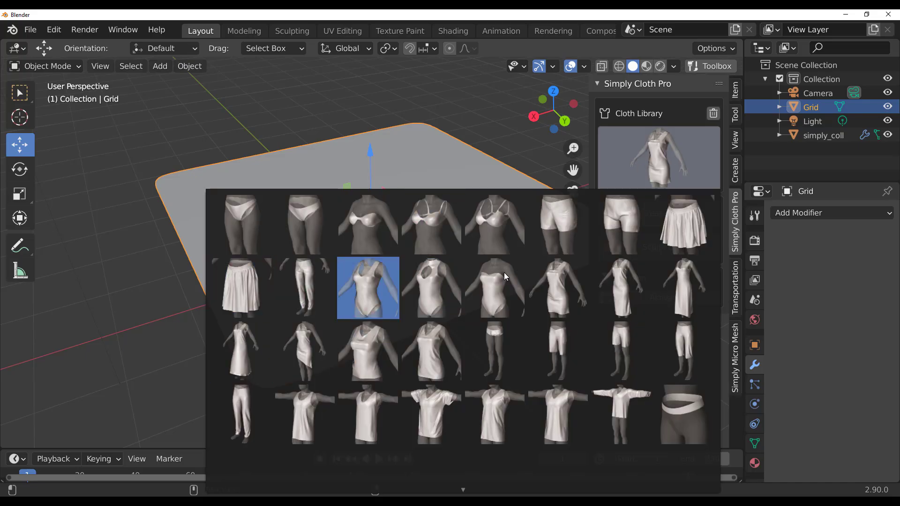
{"action": "scroll", "coordinate": [375, 469], "scroll_direction": "down", "scroll_amount": 2}
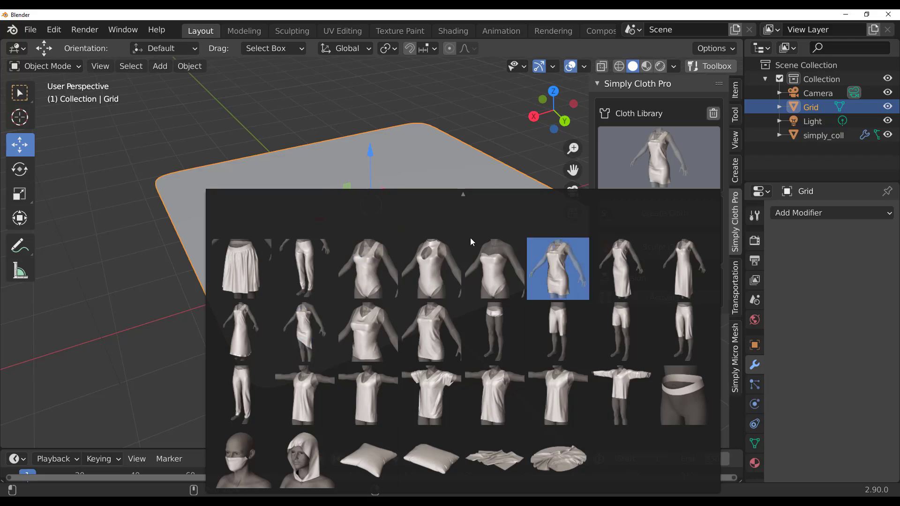
{"action": "scroll", "coordinate": [662, 151], "scroll_direction": "up", "scroll_amount": 1}
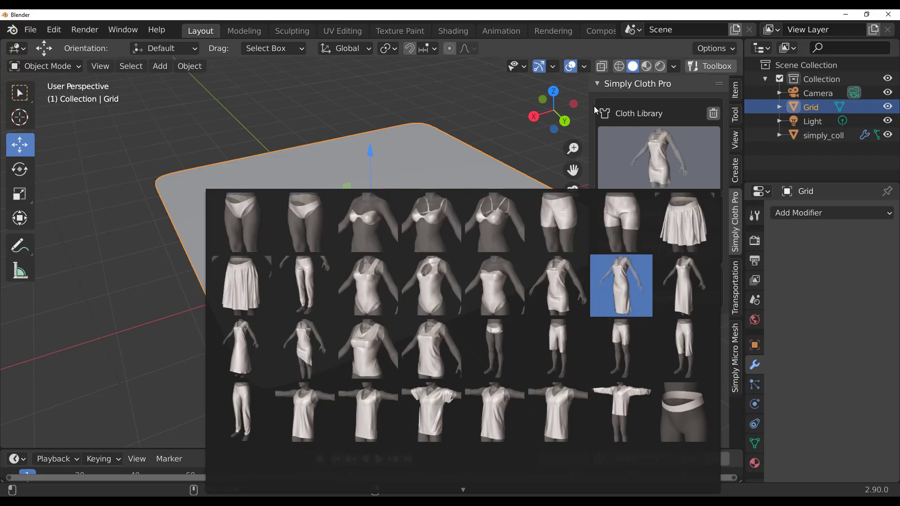
{"action": "left_click", "coordinate": [699, 89]}
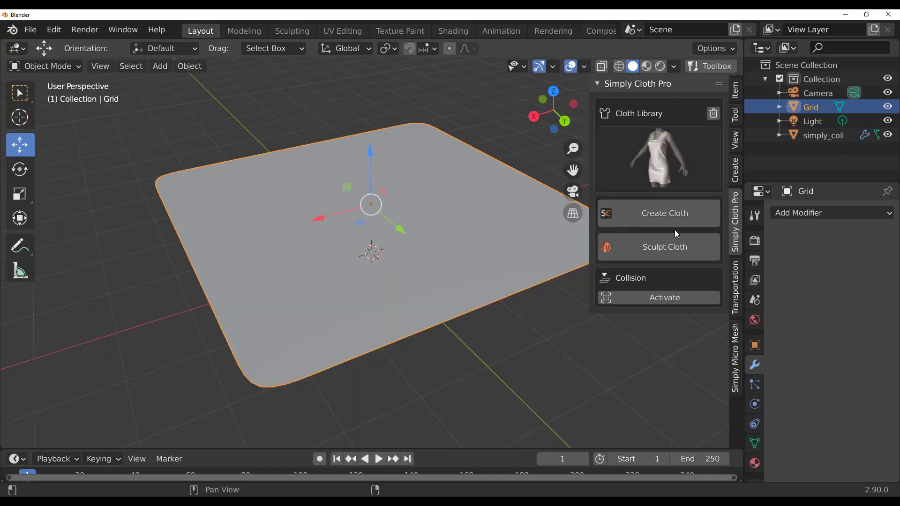
Turn the selected grid into a simulated cloth with the Cotton preset.
{"action": "left_click", "coordinate": [665, 213]}
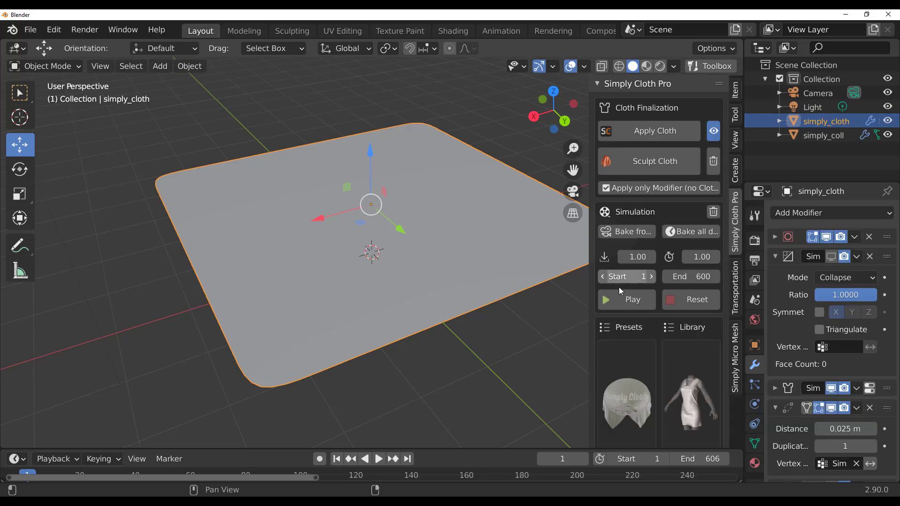
{"action": "left_click", "coordinate": [631, 383]}
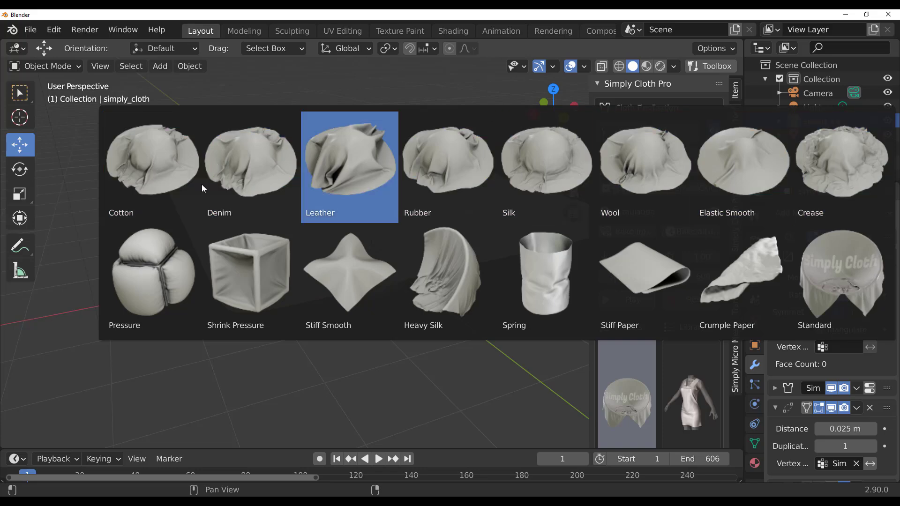
{"action": "left_click", "coordinate": [157, 170]}
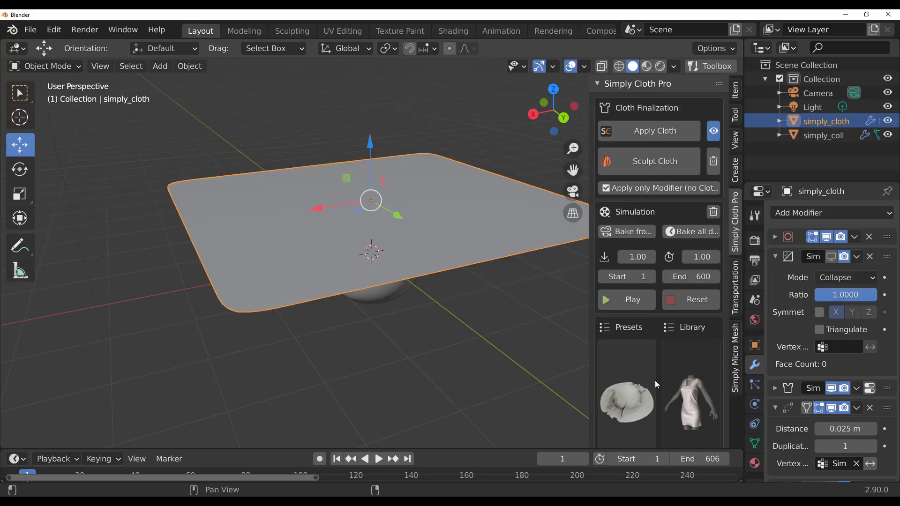
Simulate the cloth to frame 27 so it drapes over the sphere and apply the cloth.
{"action": "left_click", "coordinate": [636, 299]}
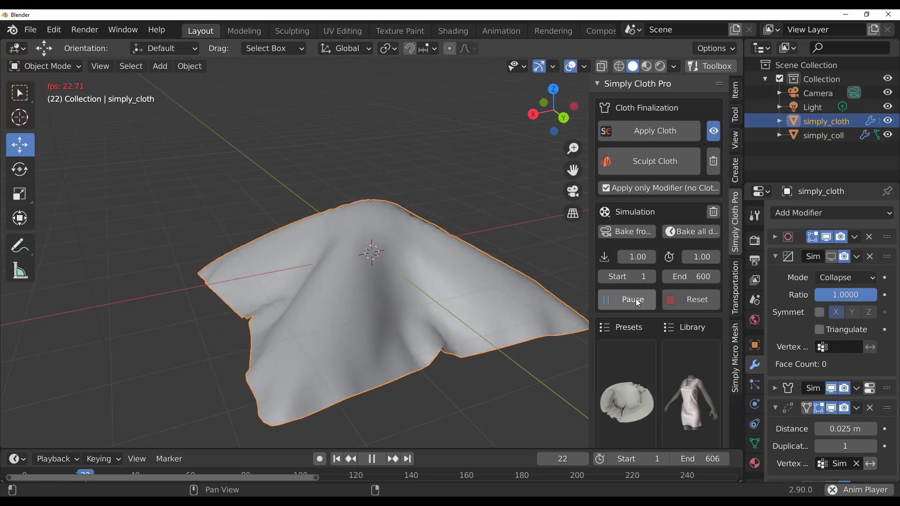
{"action": "middle_click_drag", "start_coordinate": [328, 276], "coordinate": [364, 293]}
{"action": "scroll", "coordinate": [363, 293], "scroll_direction": "up", "scroll_amount": 4}
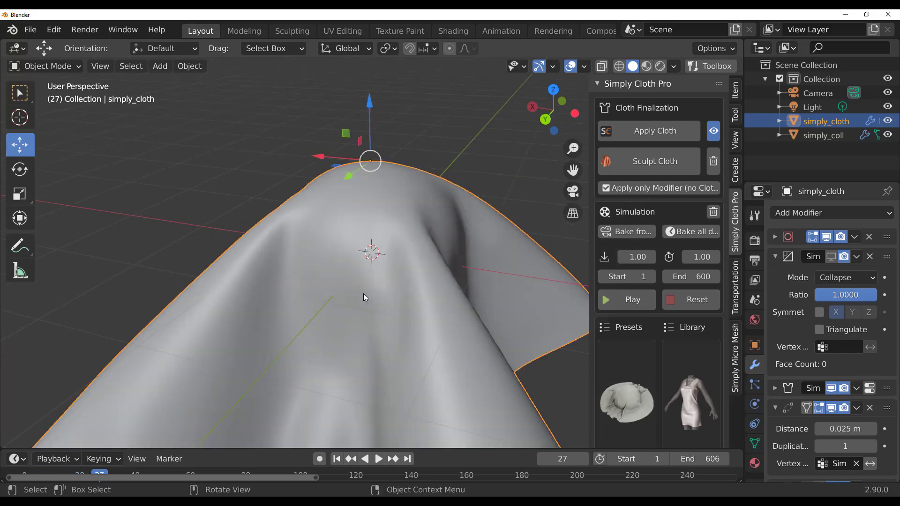
{"action": "left_click", "coordinate": [668, 133]}
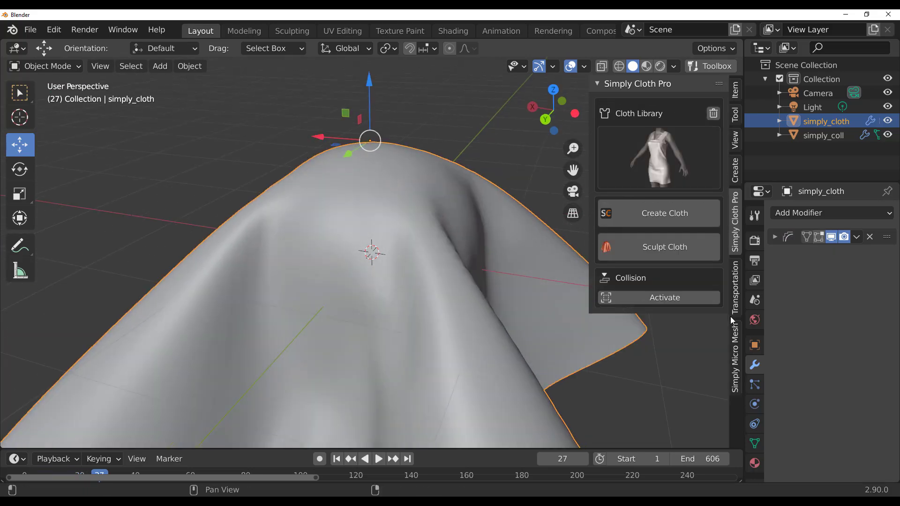
Add a micro mesh to the draped cloth and inspect its crossed pattern up close.
{"action": "left_click", "coordinate": [736, 378]}
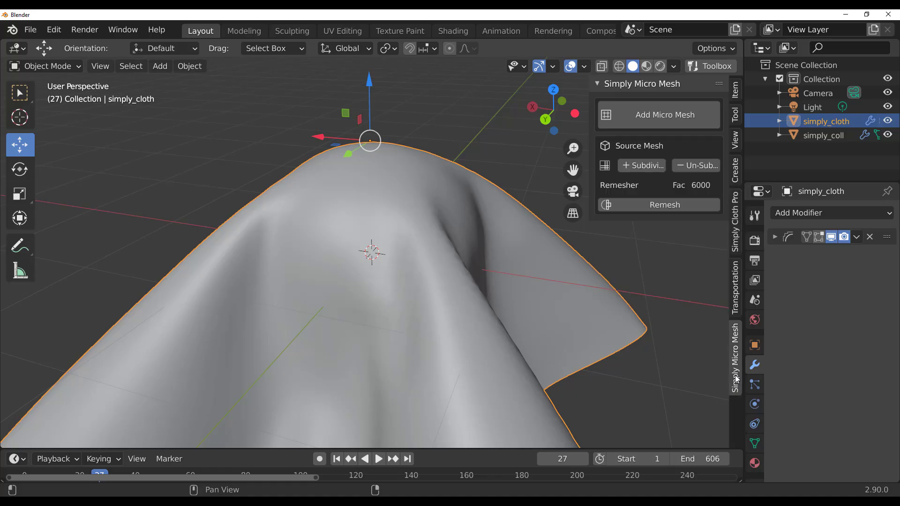
{"action": "left_click", "coordinate": [678, 120]}
{"action": "scroll", "coordinate": [328, 212], "scroll_direction": "up", "scroll_amount": 5}
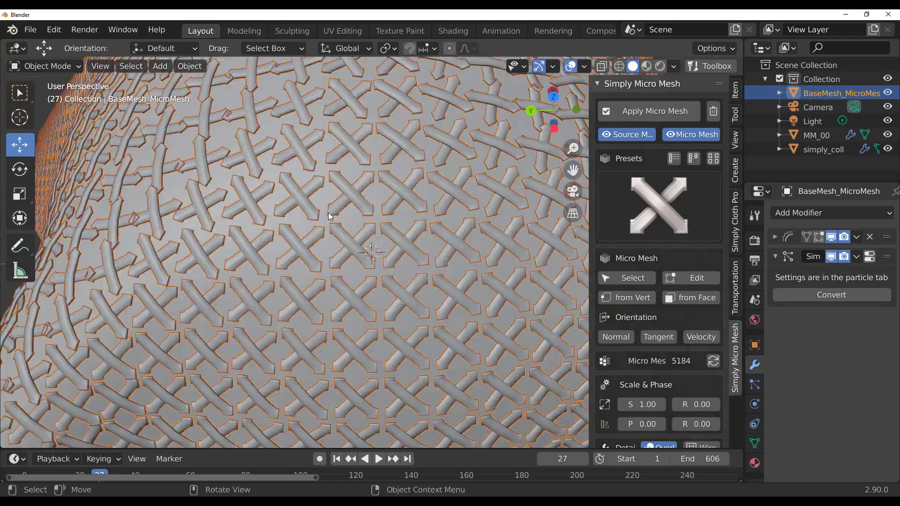
{"action": "middle_click_drag", "start_coordinate": [328, 212], "coordinate": [352, 198]}
{"action": "scroll", "coordinate": [351, 198], "scroll_direction": "down", "scroll_amount": 2}
{"action": "scroll", "coordinate": [431, 208], "scroll_direction": "up", "scroll_amount": 2}
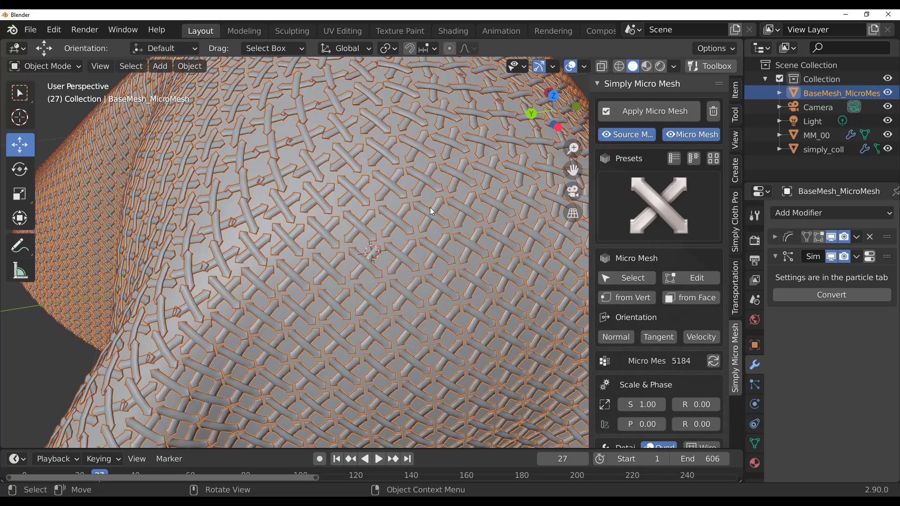
{"action": "middle_click_drag", "start_coordinate": [441, 215], "coordinate": [400, 227]}
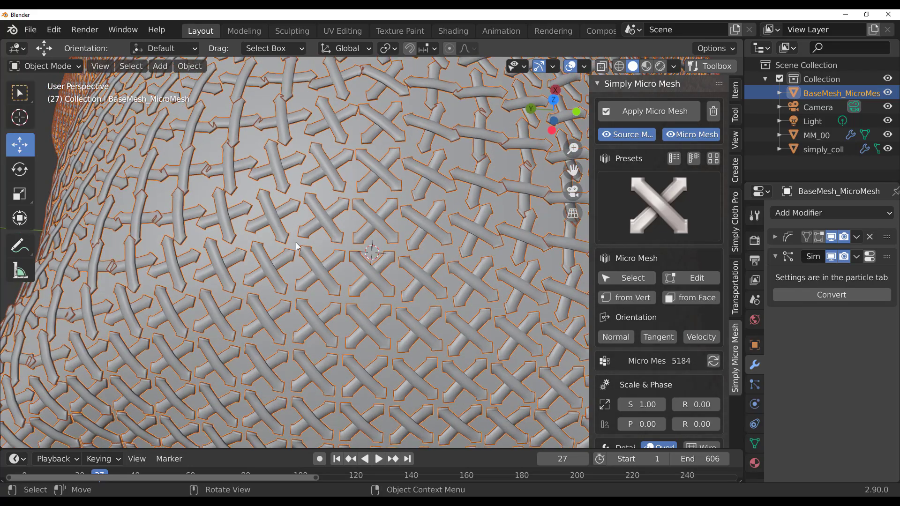
{"action": "middle_click_drag", "start_coordinate": [407, 299], "coordinate": [389, 281]}
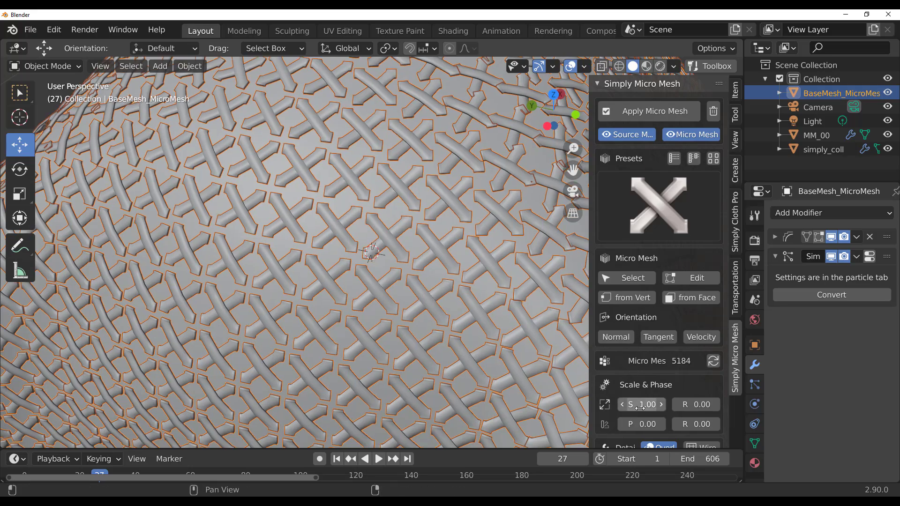
Set the micro mesh scale to 1.12 and switch its preset to the wide four-strap basket weave.
{"action": "left_click_drag", "start_coordinate": [639, 408], "coordinate": [656, 407]}
{"action": "left_click", "coordinate": [659, 206]}
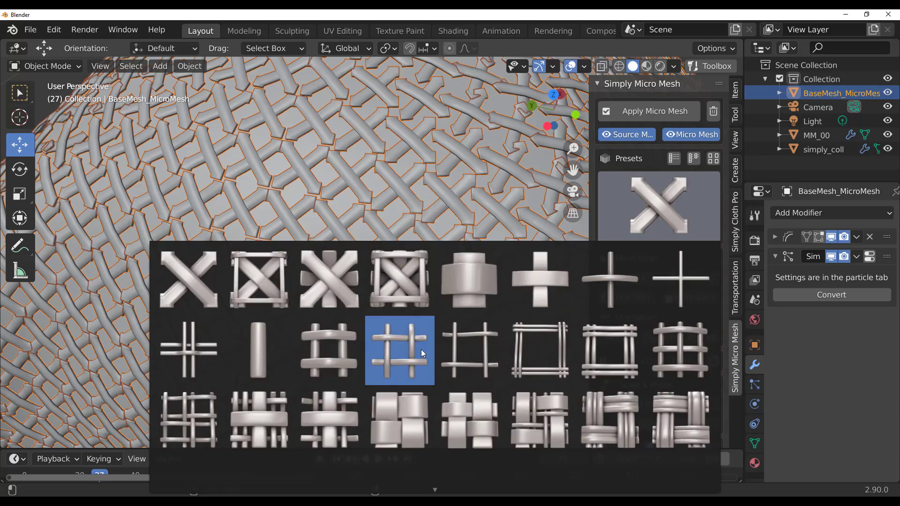
{"action": "left_click", "coordinate": [409, 415]}
{"action": "middle_click_drag", "start_coordinate": [353, 331], "coordinate": [308, 257]}
{"action": "scroll", "coordinate": [378, 277], "scroll_direction": "down", "scroll_amount": 5}
{"action": "scroll", "coordinate": [308, 257], "scroll_direction": "down", "scroll_amount": 5}
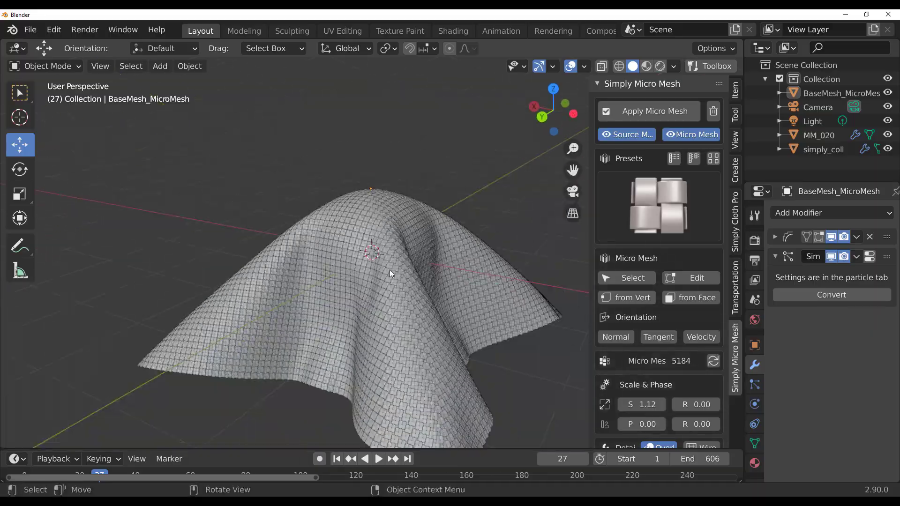
Apply the micro mesh on the draped cloth.
{"action": "middle_click_drag", "start_coordinate": [390, 269], "coordinate": [363, 248]}
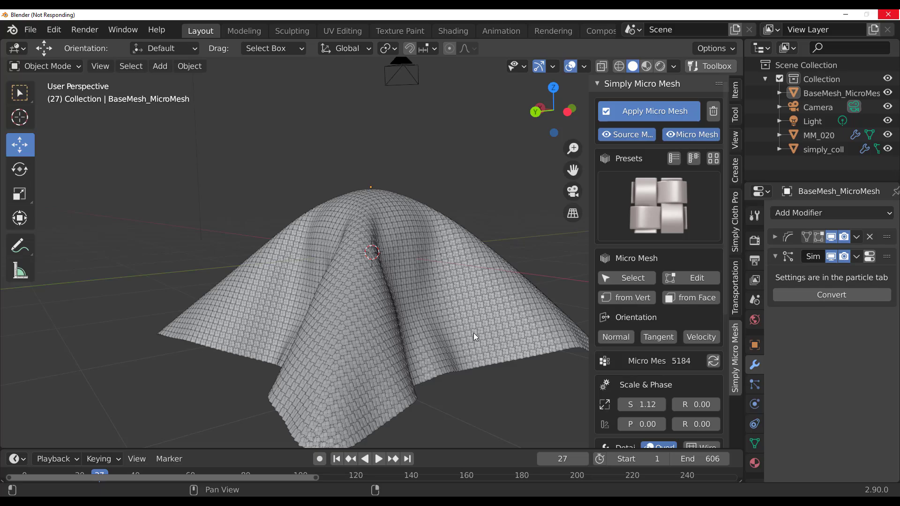
{"action": "middle_click_drag", "start_coordinate": [451, 299], "coordinate": [485, 370]}
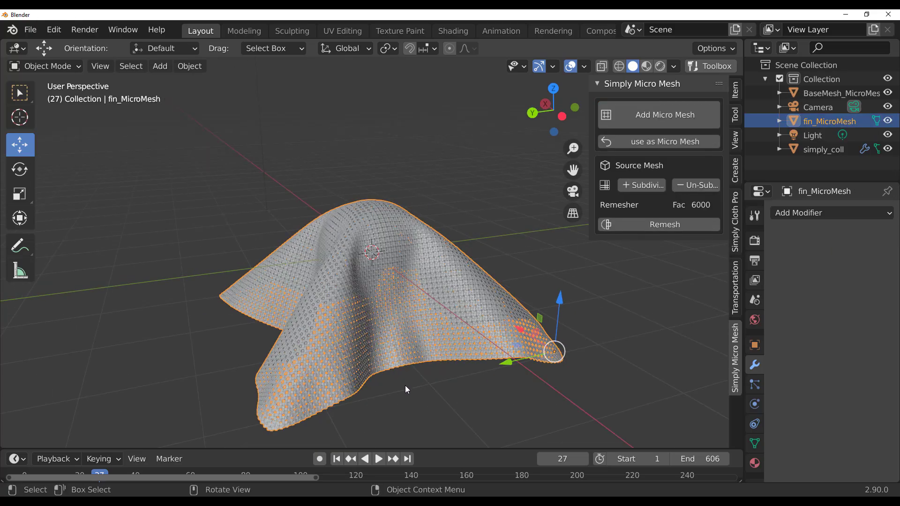
Examine the finished woven cloth from several sides and switch to the Simply Micro Mesh product page on Gumroad.
{"action": "left_click_drag", "start_coordinate": [517, 343], "coordinate": [175, 354]}
{"action": "middle_click_drag", "start_coordinate": [239, 256], "coordinate": [386, 327]}
{"action": "scroll", "coordinate": [365, 304], "scroll_direction": "down", "scroll_amount": 5}
{"action": "left_click", "coordinate": [472, 333]}
{"action": "scroll", "coordinate": [378, 327], "scroll_direction": "up", "scroll_amount": 5}
{"action": "scroll", "coordinate": [384, 323], "scroll_direction": "down", "scroll_amount": 5}
{"action": "middle_click_drag", "start_coordinate": [417, 297], "coordinate": [327, 304]}
{"action": "scroll", "coordinate": [331, 327], "scroll_direction": "up", "scroll_amount": 5}
{"action": "left_click", "coordinate": [847, 15]}
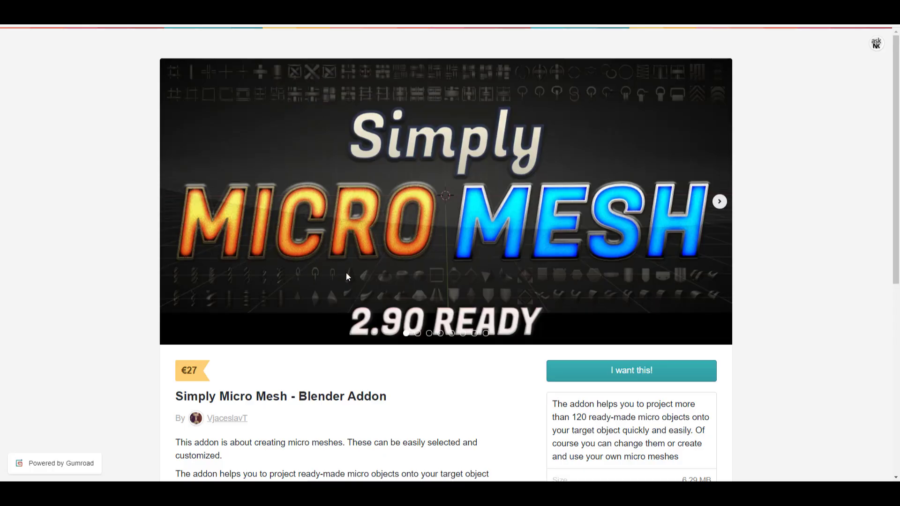
Look through the Simply Micro Mesh page on Gumroad and the Simply Cloth Pro page on BlenderMarket.
{"action": "scroll", "coordinate": [352, 285], "scroll_direction": "down", "scroll_amount": 7}
{"action": "scroll", "coordinate": [351, 284], "scroll_direction": "up", "scroll_amount": 7}
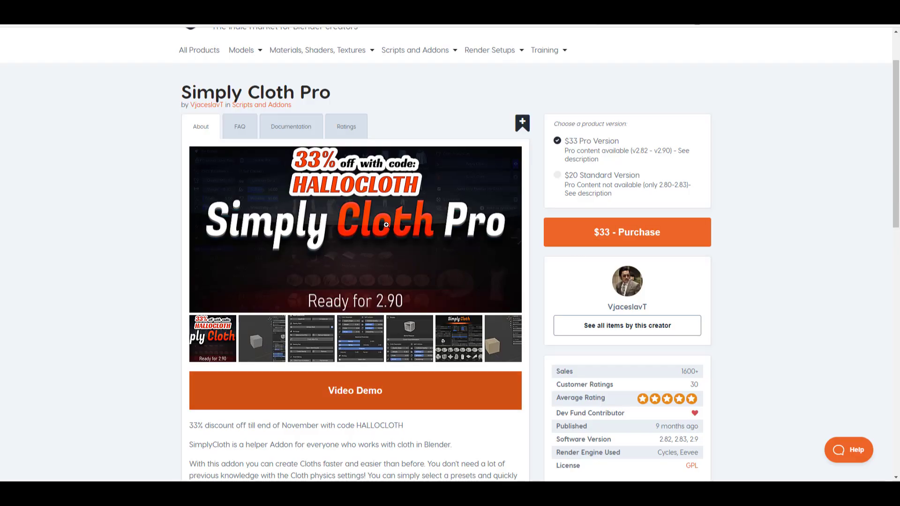
{"action": "scroll", "coordinate": [327, 337], "scroll_direction": "down", "scroll_amount": 9}
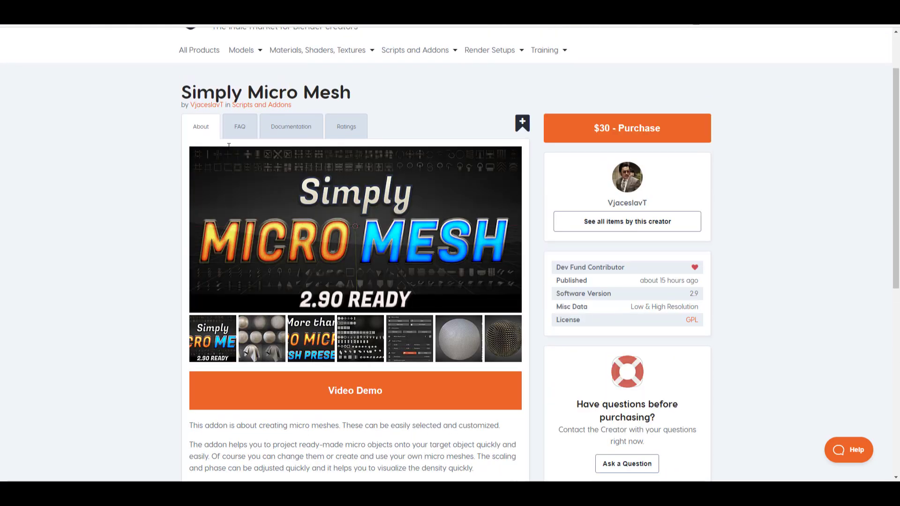
{"action": "scroll", "coordinate": [304, 298], "scroll_direction": "down", "scroll_amount": 4}
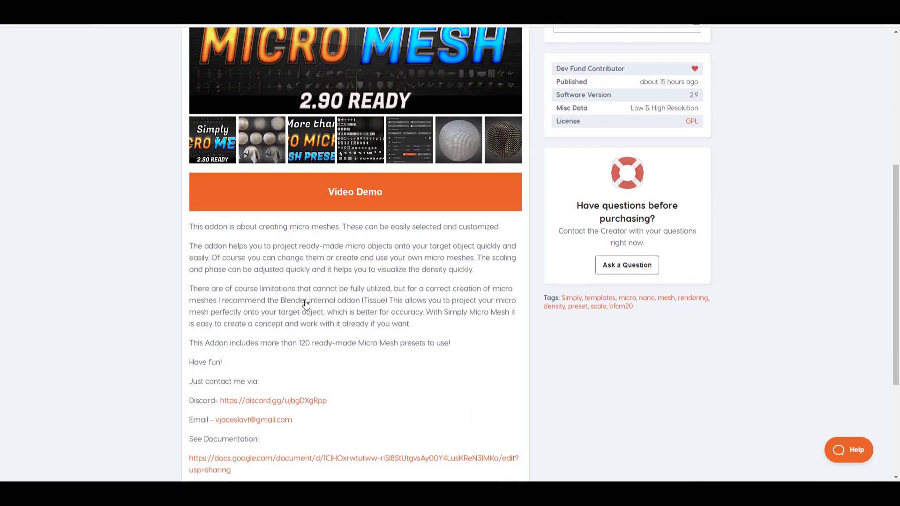
View the gallery image of patterned spheres and draped cloths enlarged on the BlenderMarket Simply Micro Mesh page, and close it.
{"action": "left_click", "coordinate": [277, 148]}
{"action": "scroll", "coordinate": [389, 202], "scroll_direction": "up", "scroll_amount": 3}
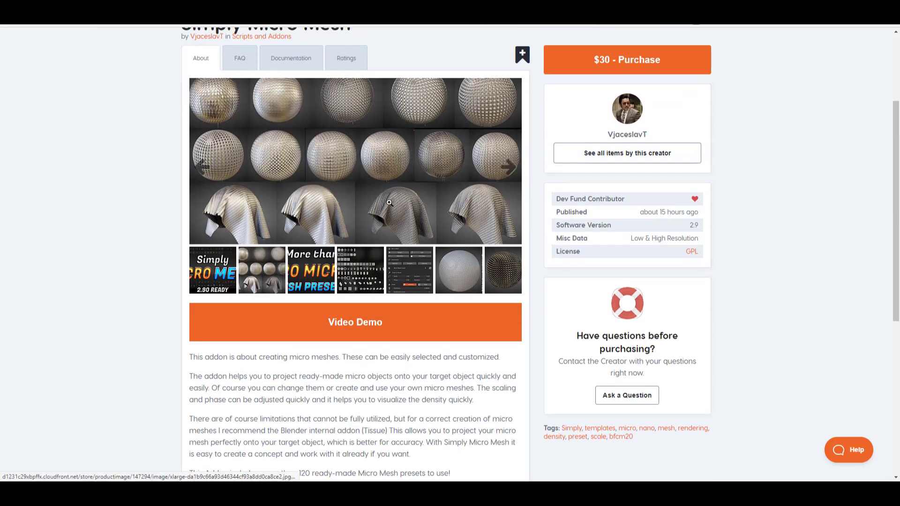
{"action": "left_click", "coordinate": [371, 191]}
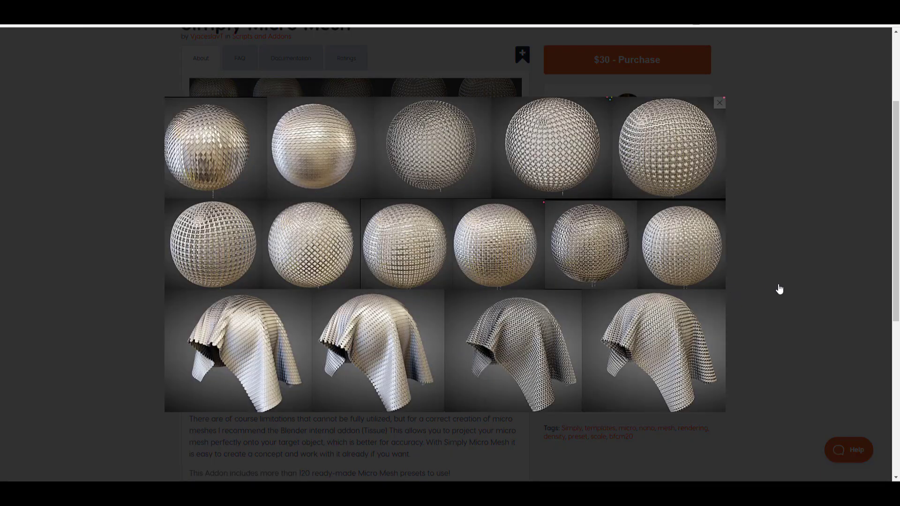
{"action": "left_click", "coordinate": [779, 289]}
Browse the product gallery for the preset overview, the chainmail hood, the studded dome and the remaining examples.
{"action": "left_click", "coordinate": [356, 280]}
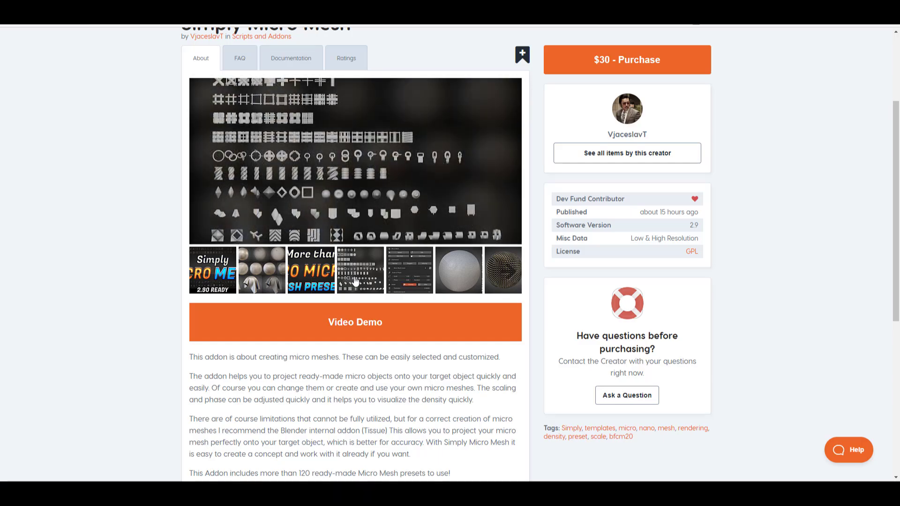
{"action": "left_click", "coordinate": [504, 276]}
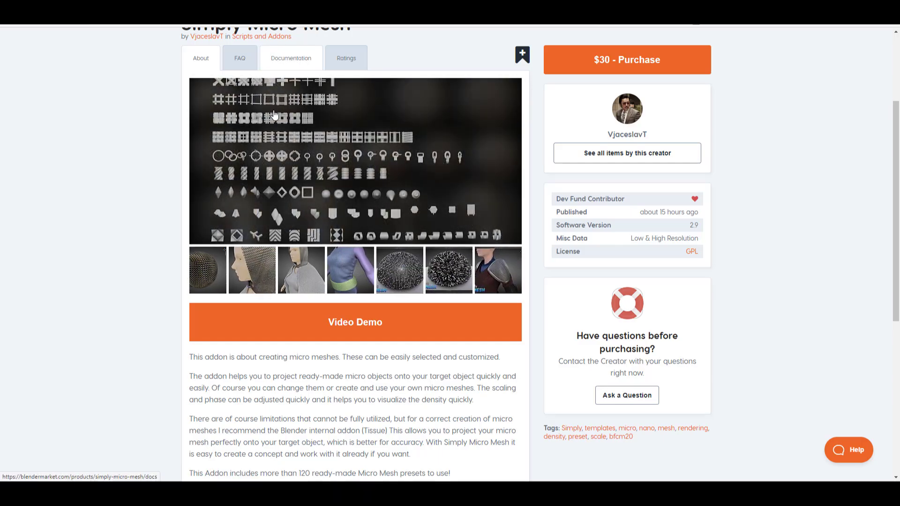
{"action": "scroll", "coordinate": [287, 201], "scroll_direction": "up", "scroll_amount": 3}
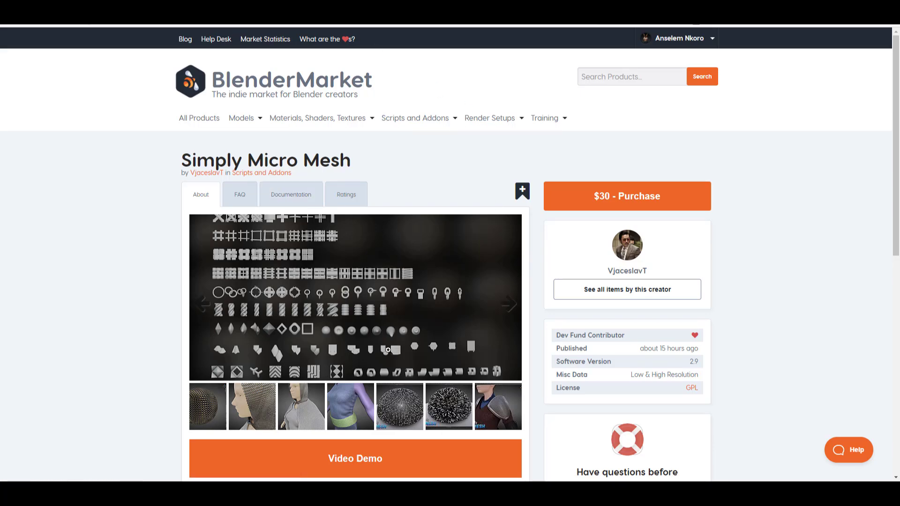
{"action": "left_click", "coordinate": [271, 410]}
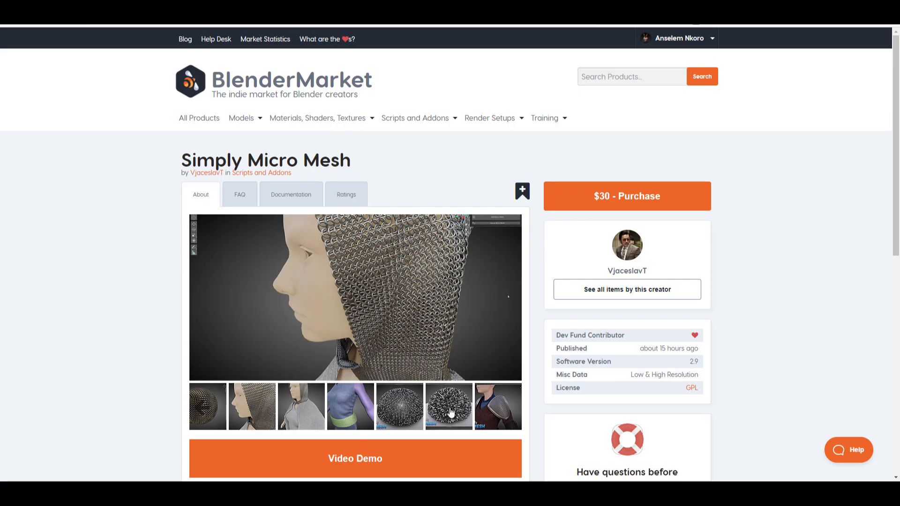
{"action": "left_click", "coordinate": [424, 411]}
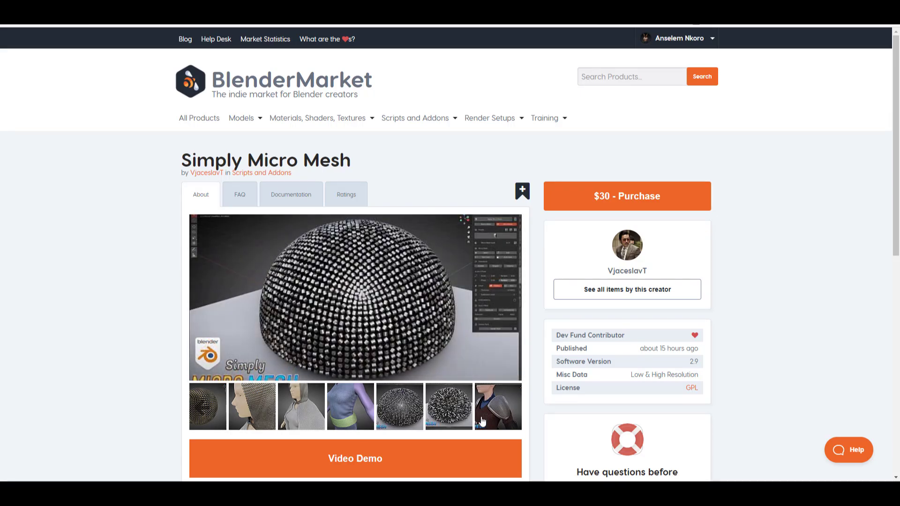
{"action": "left_click", "coordinate": [498, 407]}
{"action": "left_click", "coordinate": [398, 299]}
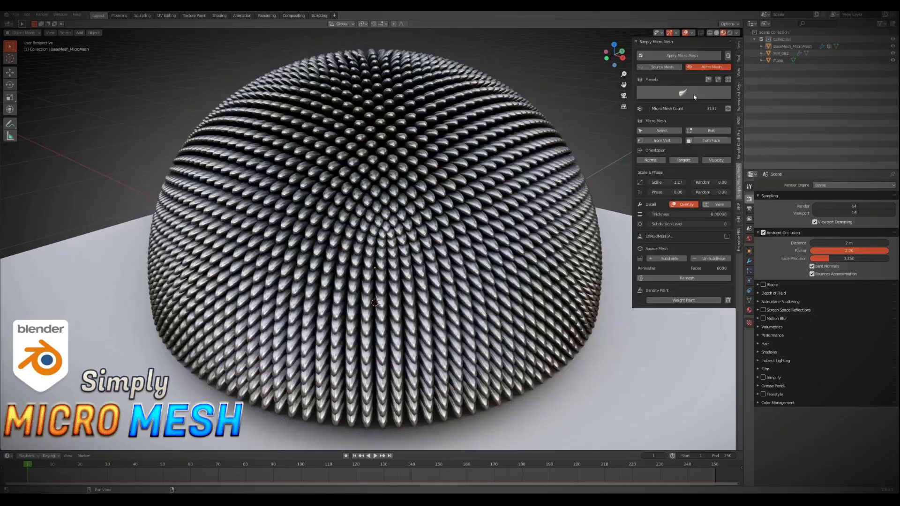
In Blender, cycle the dome's micro mesh presets through pointed spikes to overlapping rounded scales, and set the scale to 1.15.
{"action": "left_click", "coordinate": [694, 97]}
{"action": "left_click", "coordinate": [688, 109]}
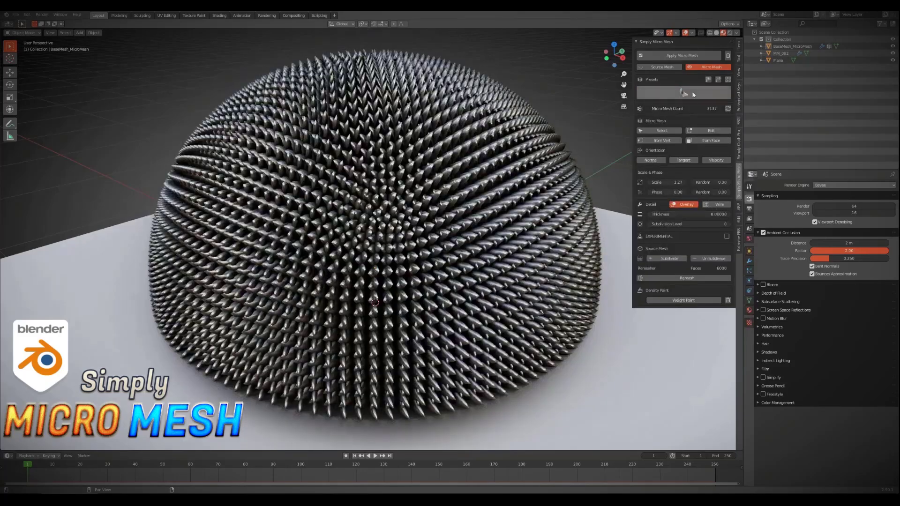
{"action": "left_click", "coordinate": [691, 95]}
{"action": "left_click", "coordinate": [687, 110]}
{"action": "left_click_drag", "start_coordinate": [676, 182], "coordinate": [658, 182]}
{"action": "left_click", "coordinate": [687, 95]}
{"action": "left_click", "coordinate": [688, 109]}
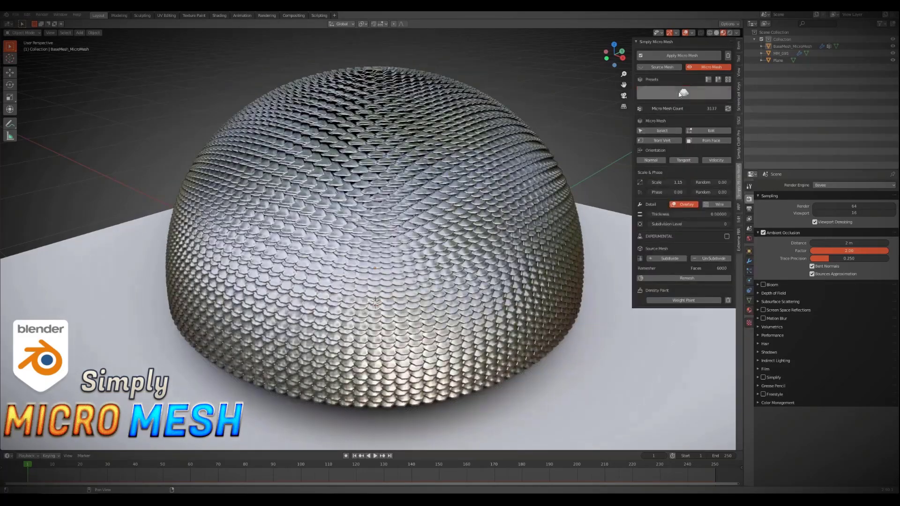